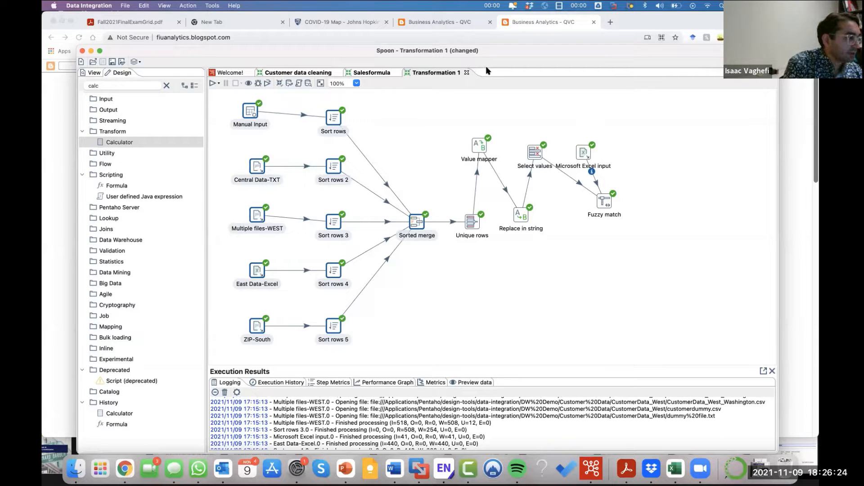
- Create a new transformation and try to paste previously copied steps onto its empty canvas
click(82, 63)
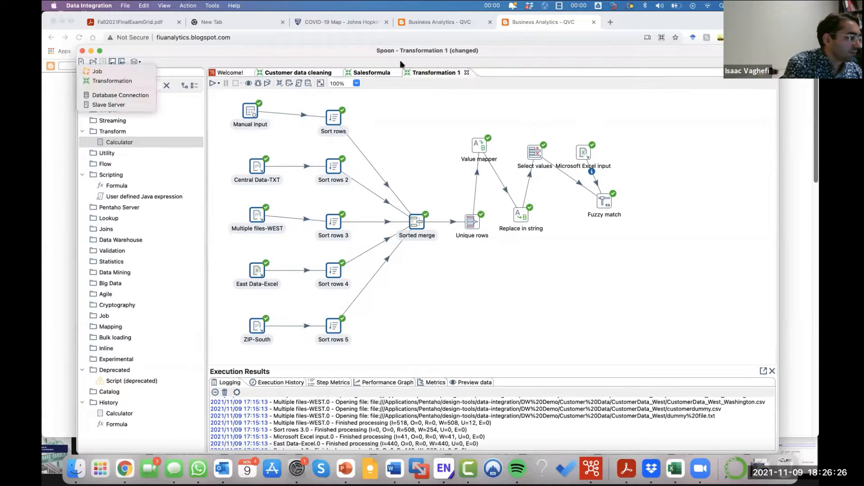
click(119, 81)
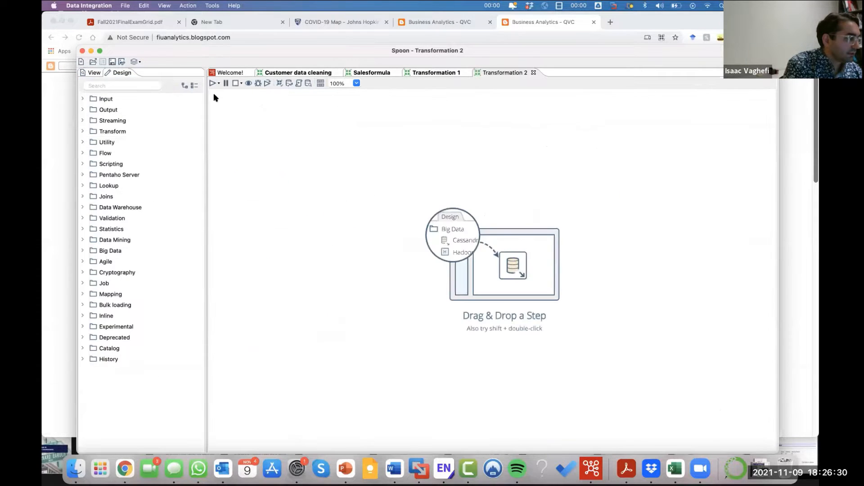
right_click(274, 188)
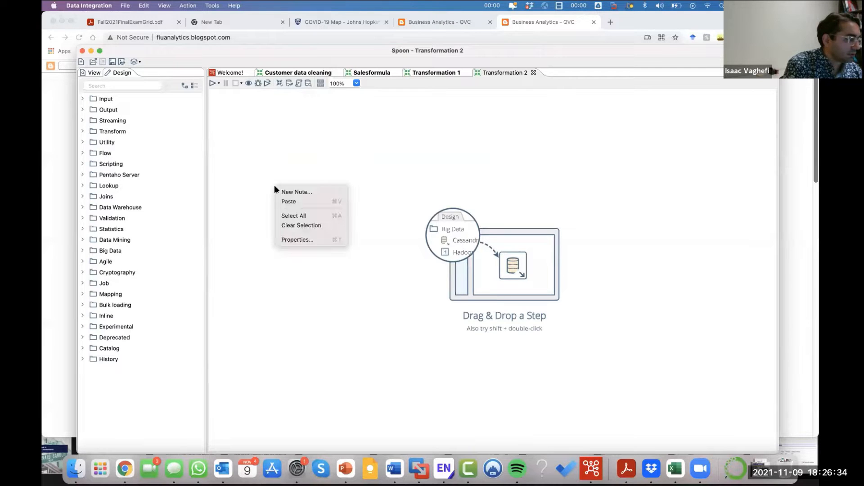
click(284, 202)
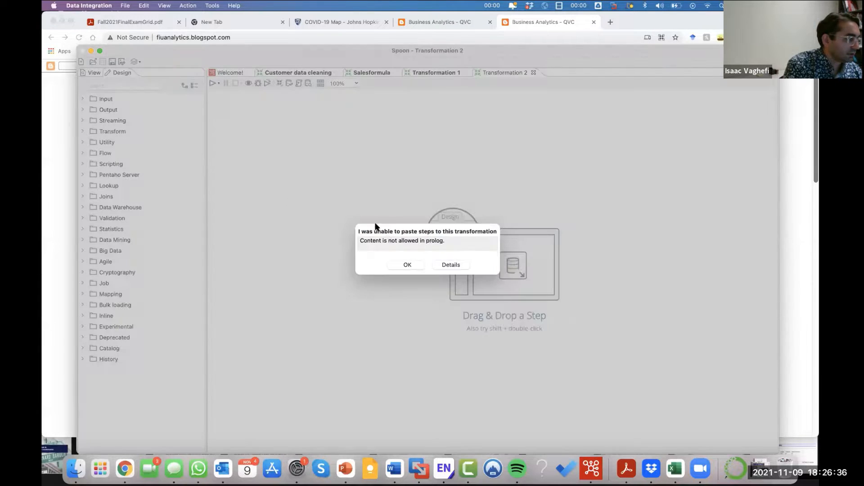
click(405, 265)
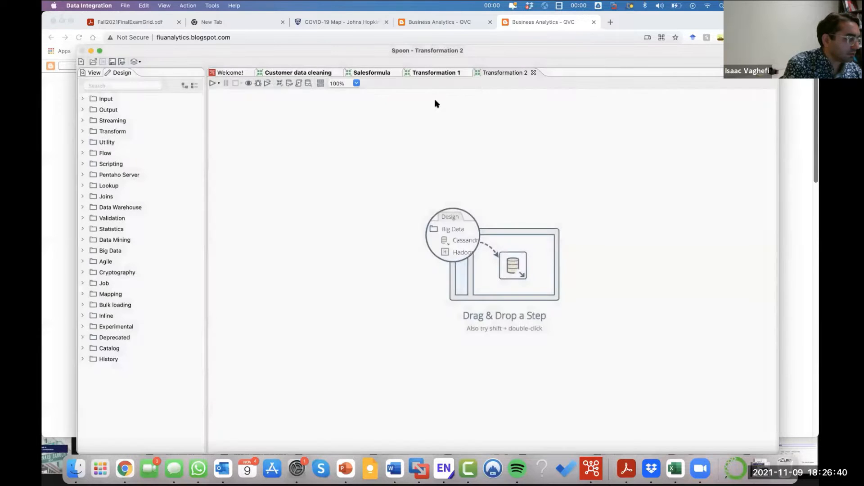
- Try to copy the five inputs, their sort steps and Sorted merge from Customer data cleaning into Transformation 2
click(315, 73)
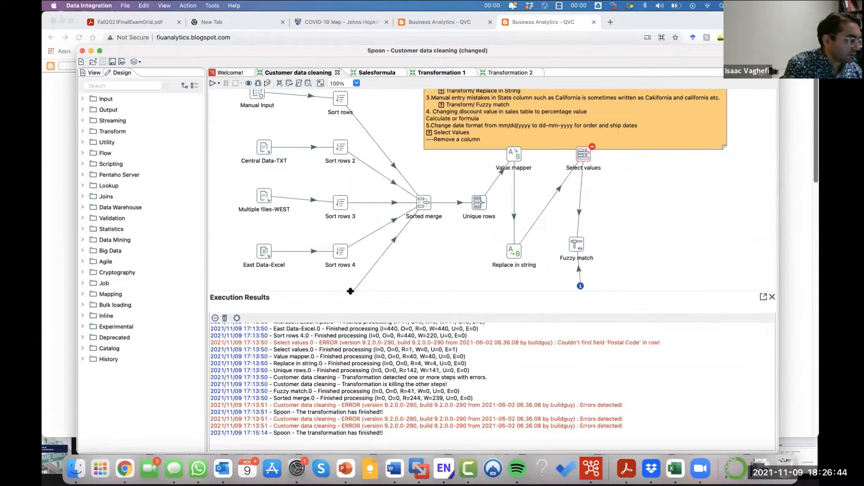
drag(351, 291, 331, 378)
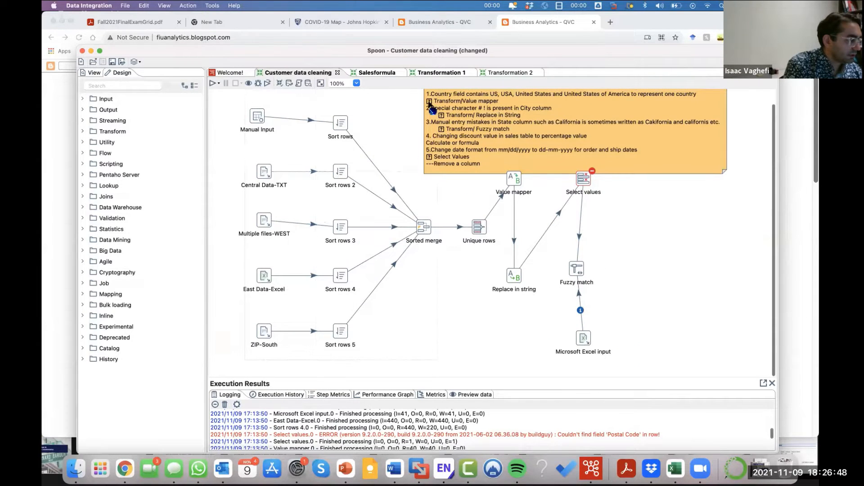
drag(430, 97, 429, 94)
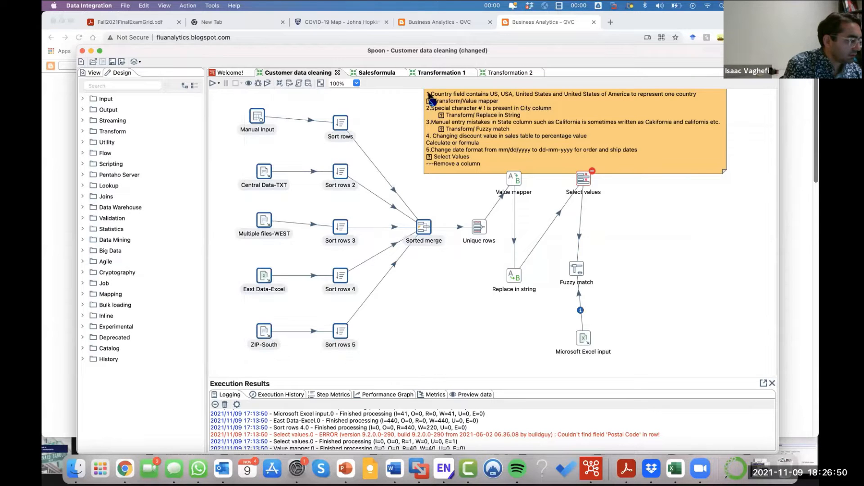
right_click(342, 125)
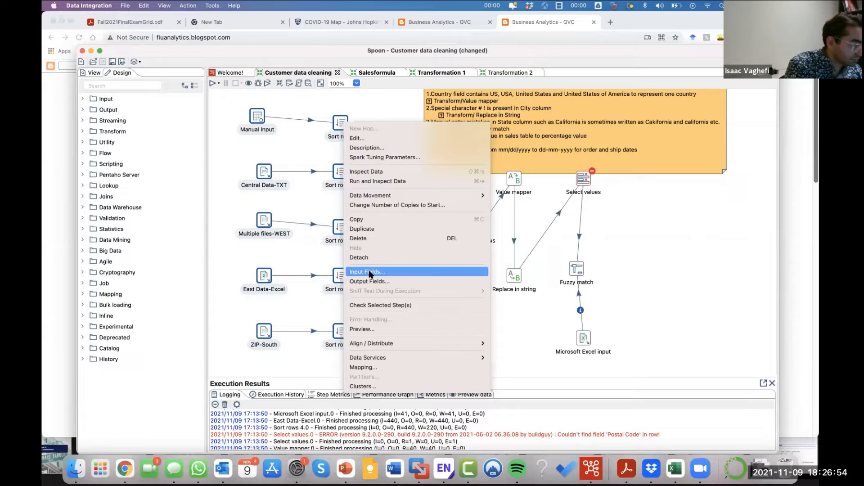
click(532, 47)
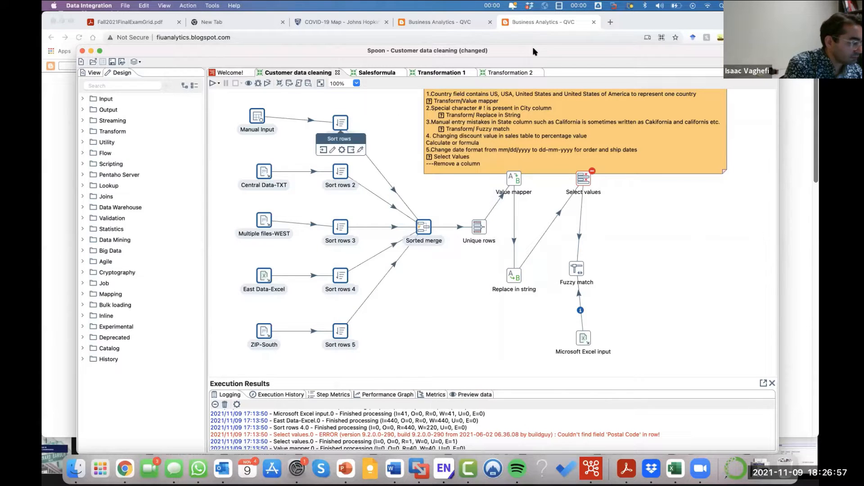
click(500, 74)
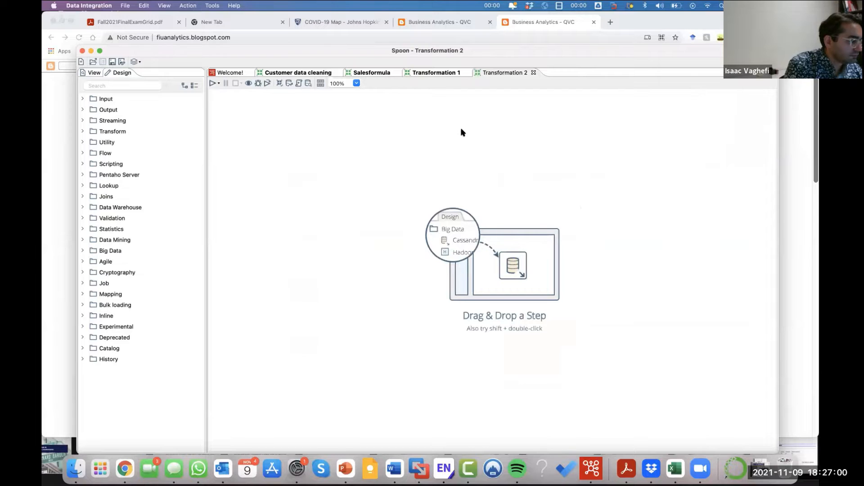
right_click(461, 129)
click(479, 144)
click(408, 266)
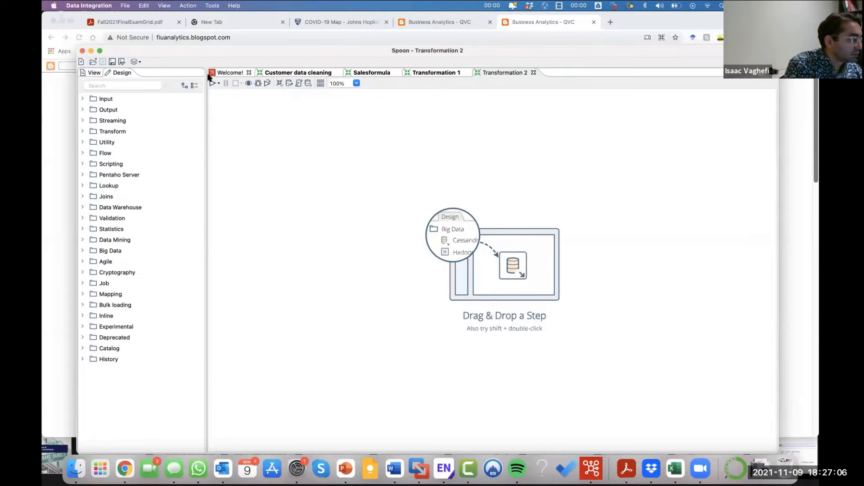
- Close Spoon, saving the changed transformations, with Transformation 1 as Untitled.ktr in the DW Demo folder, and relaunch the program
click(264, 74)
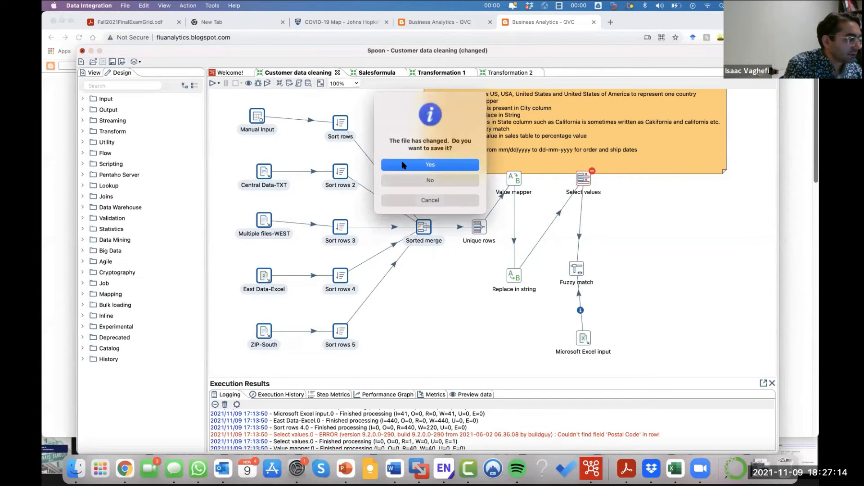
click(402, 165)
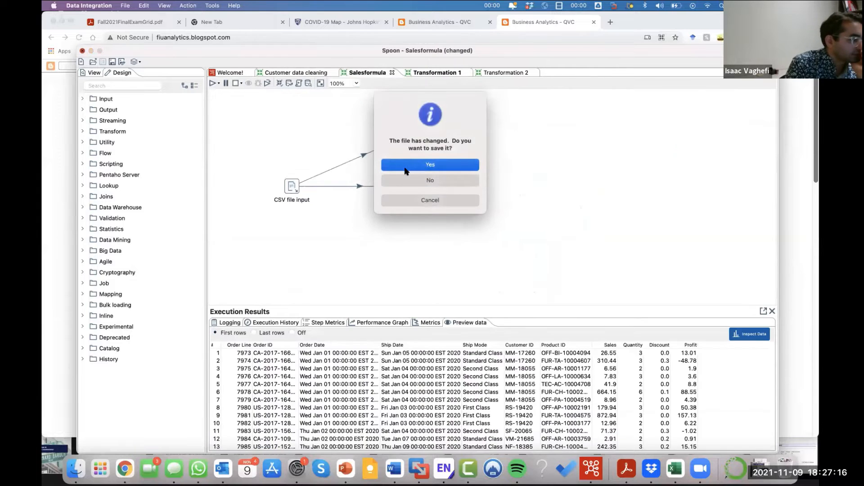
click(404, 167)
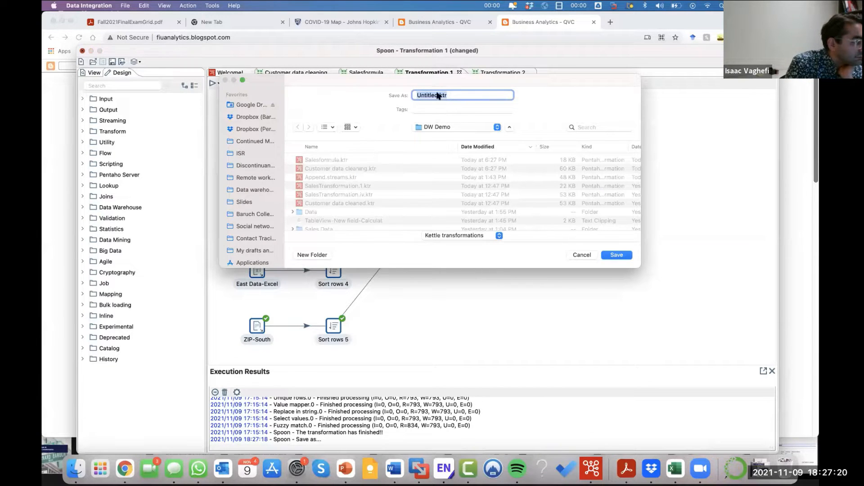
click(616, 255)
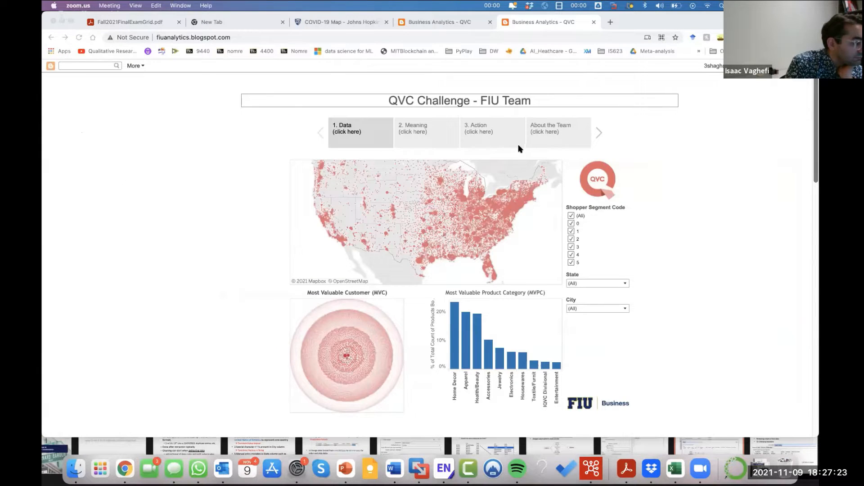
click(589, 467)
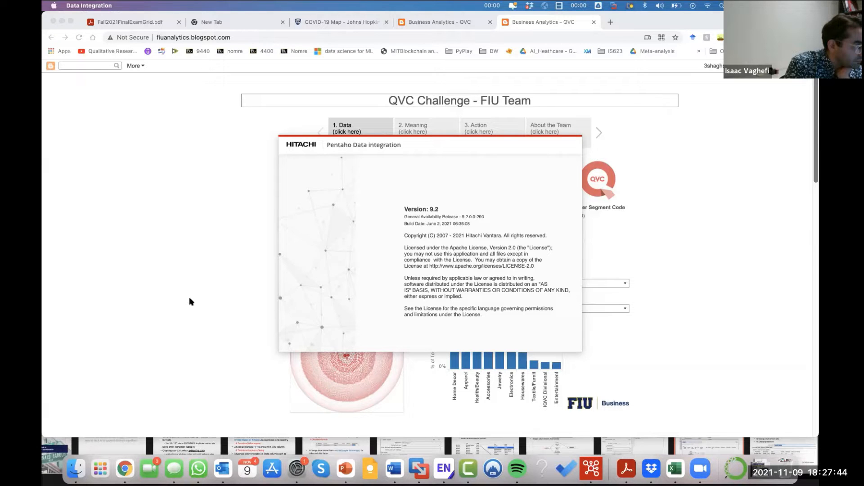
- Switch to Camtasia and close its recorder and the untitled project without saving the changes
click(346, 469)
key(ctrl+Left)
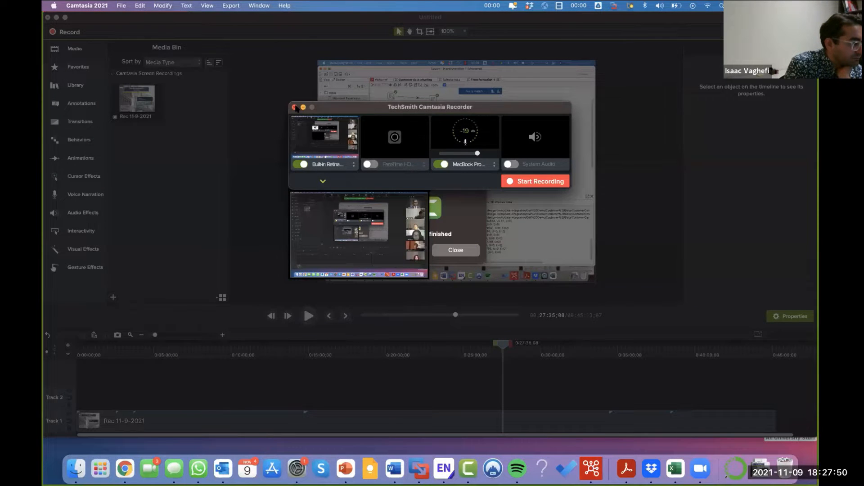
click(294, 107)
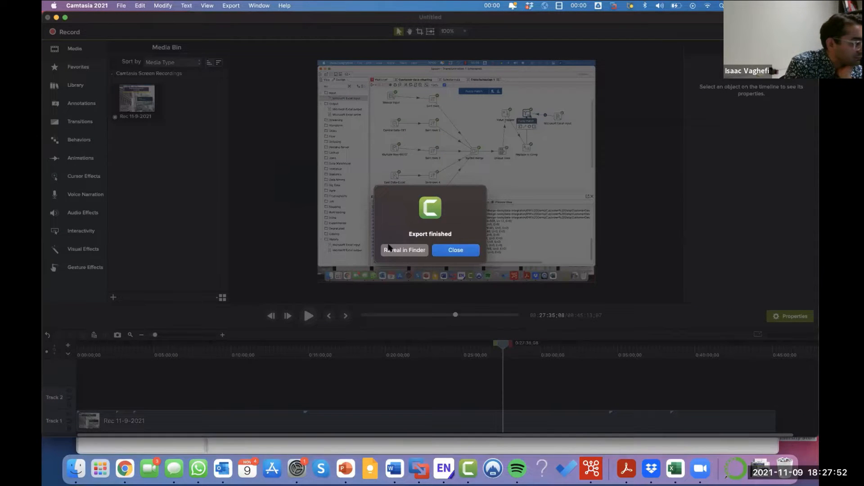
click(451, 252)
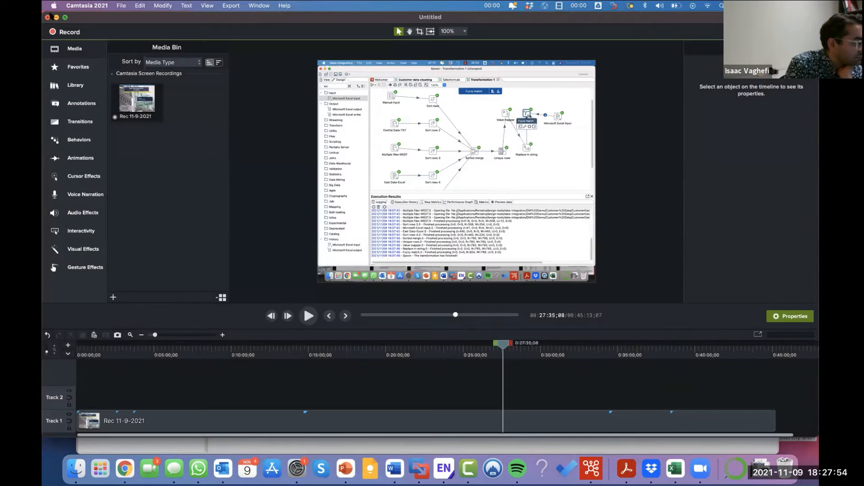
click(48, 17)
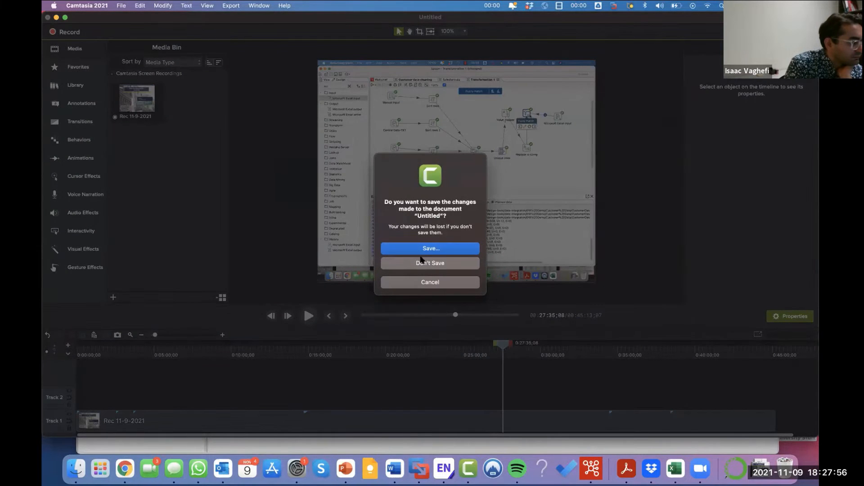
click(421, 264)
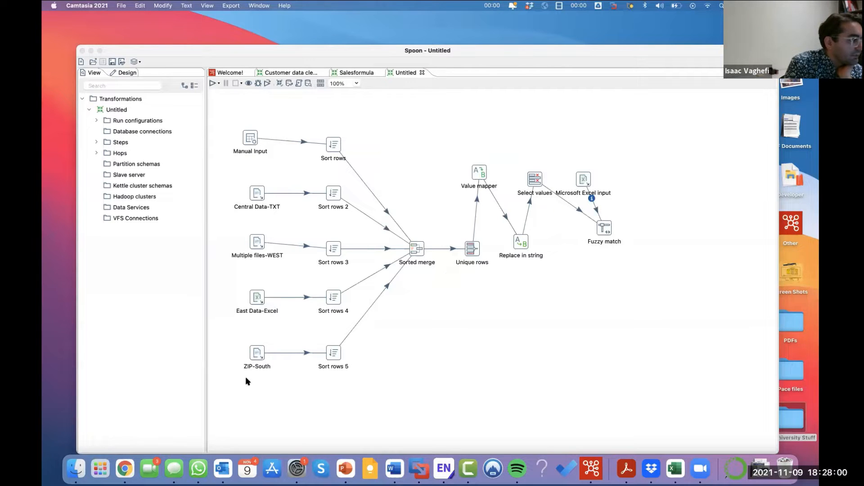
- In Spoon, try to copy the inputs, sort steps and Sorted merge from Customer data cleaning into the Untitled transformation
drag(236, 402, 390, 130)
click(290, 72)
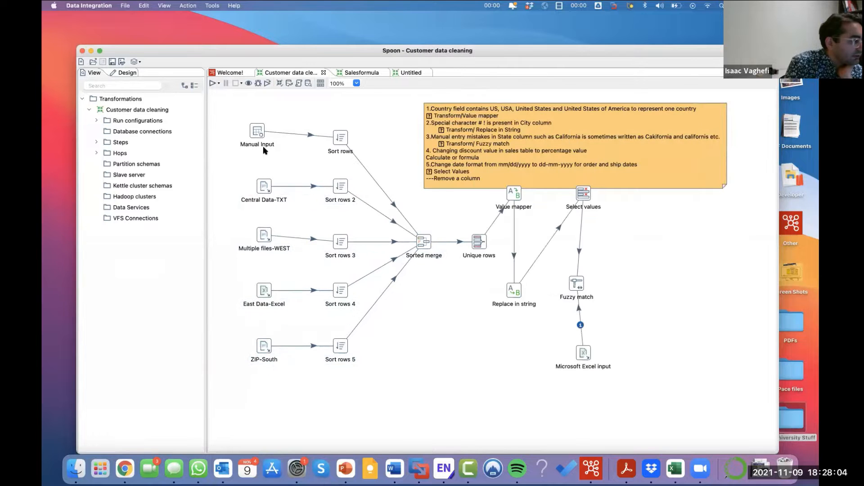
drag(235, 111, 431, 363)
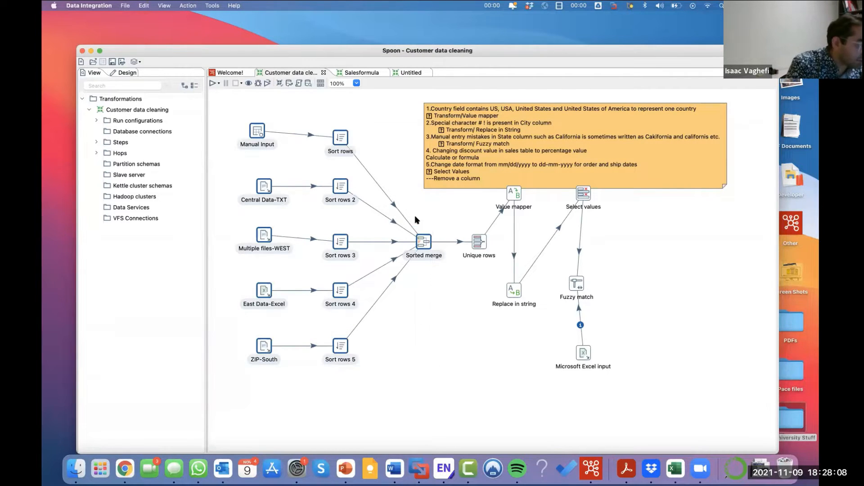
right_click(422, 241)
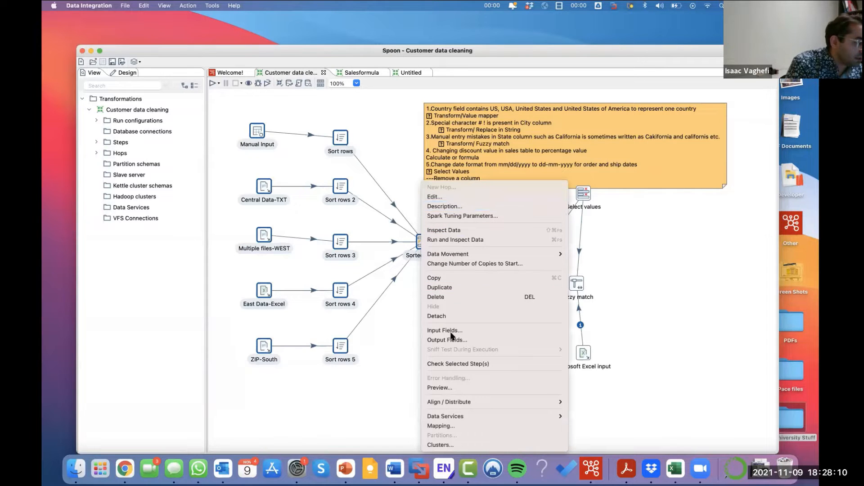
click(455, 276)
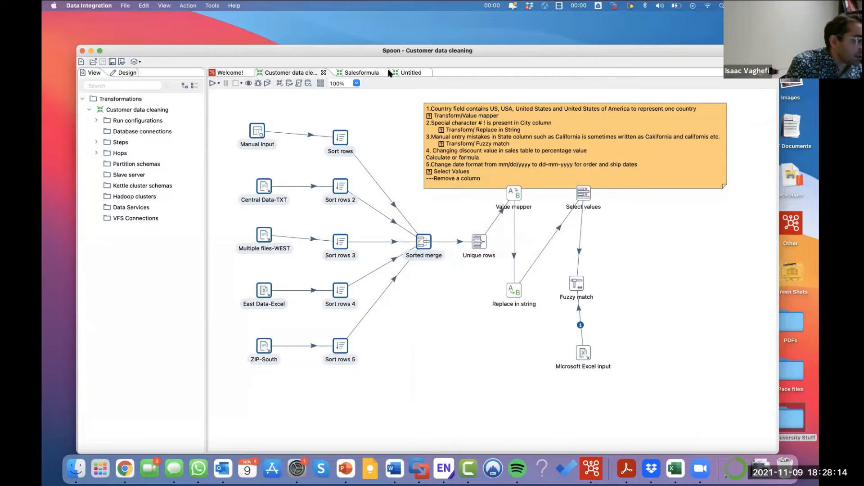
click(412, 72)
key(ctrl+v)
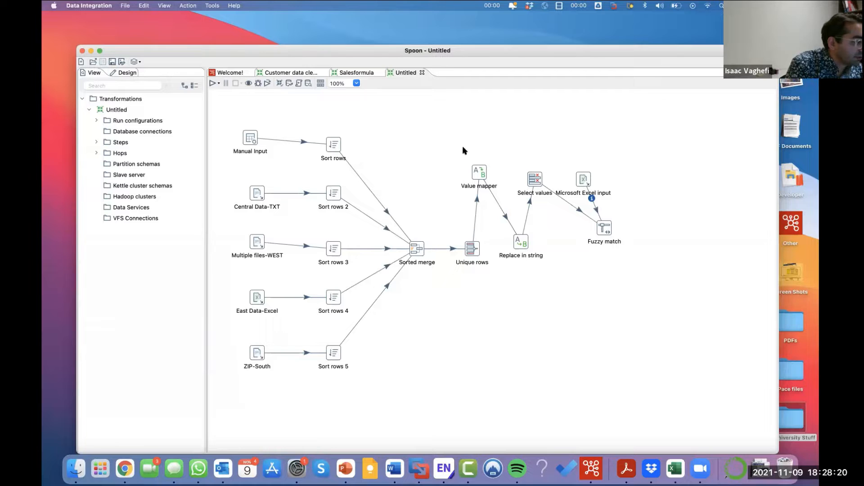
- Delete Unique rows, Value mapper, Replace in string, Select values, Microsoft Excel input and Fuzzy match from the Untitled transformation
drag(591, 243, 592, 242)
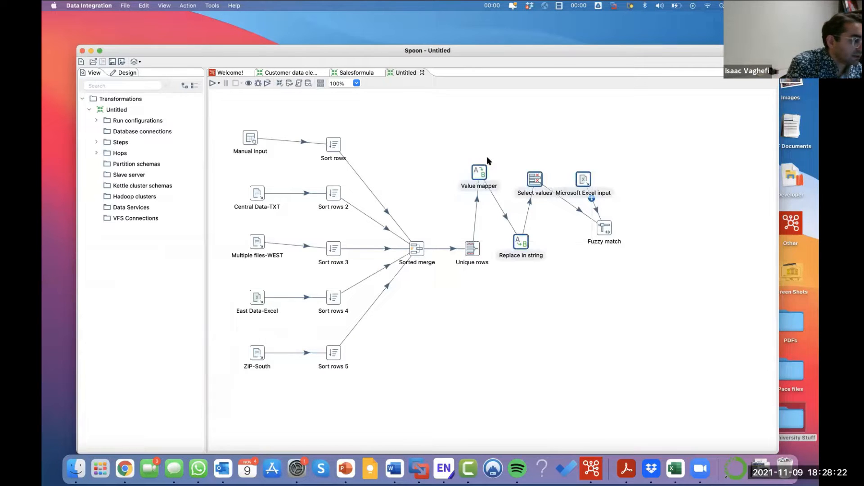
drag(449, 145, 651, 293)
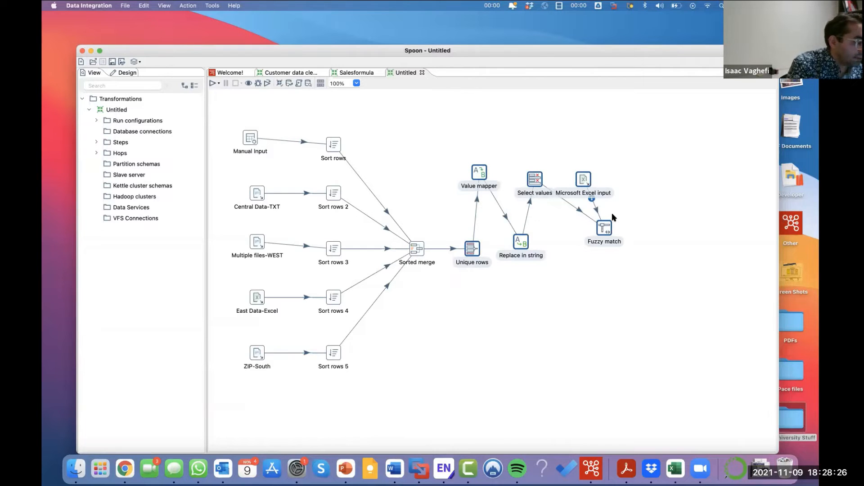
right_click(588, 181)
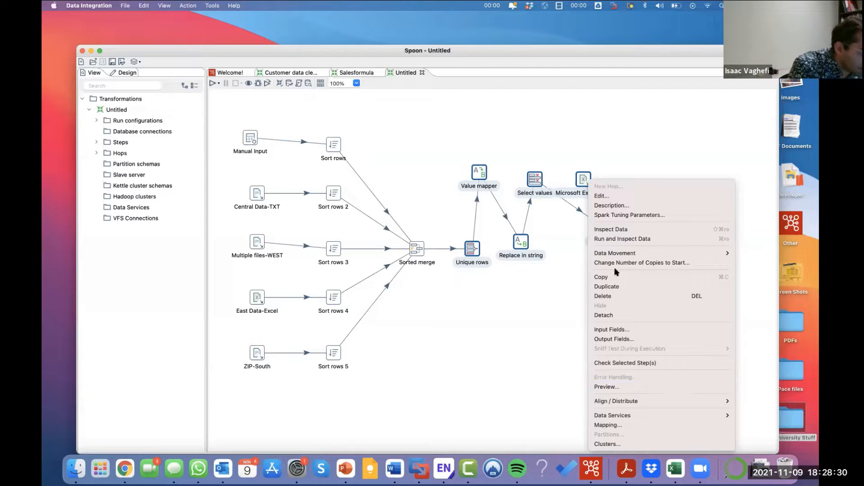
click(603, 296)
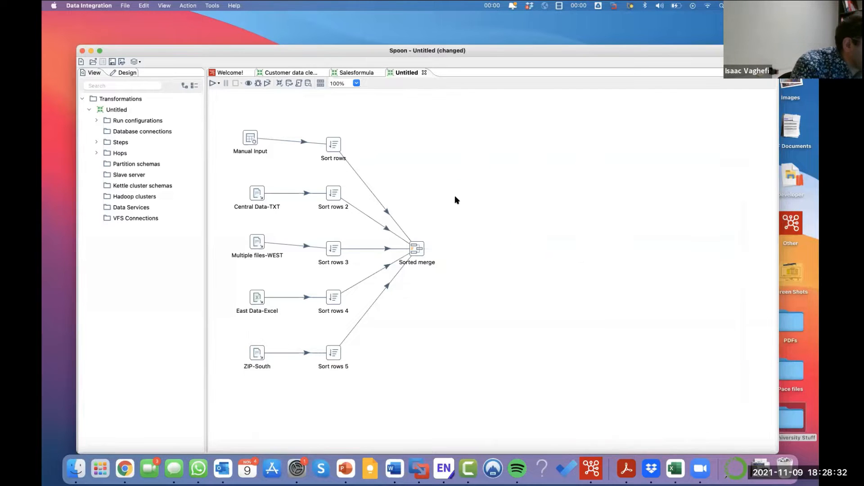
- Preview the output rows of the Sorted merge step with a quick launch, and close the preview
right_click(423, 249)
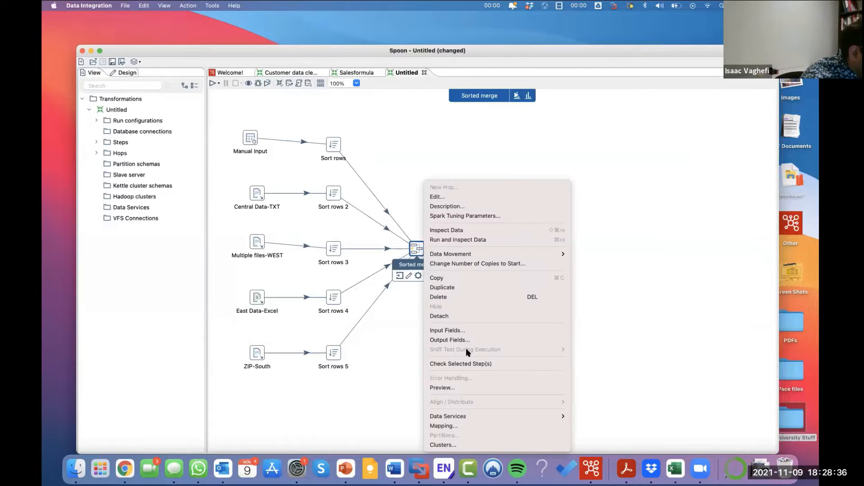
click(444, 388)
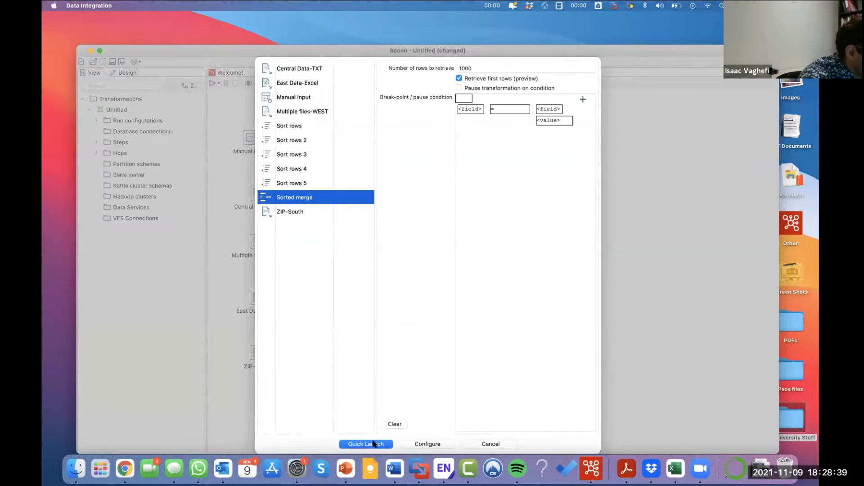
click(373, 444)
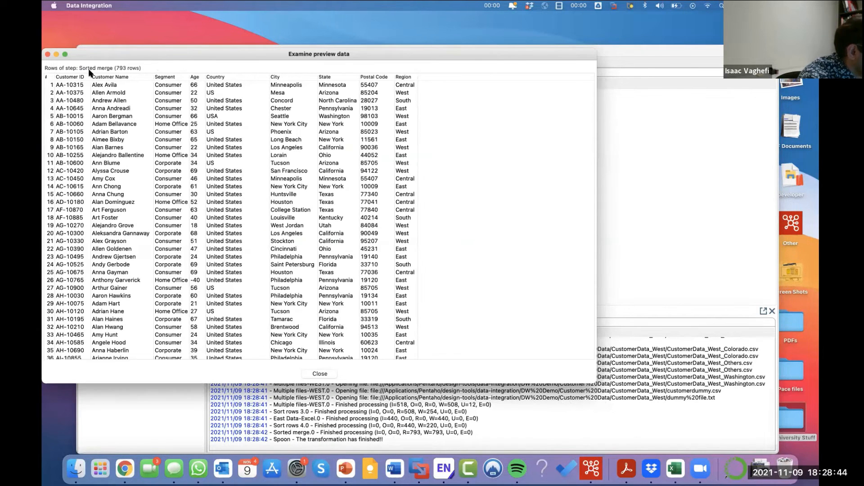
click(47, 54)
click(459, 324)
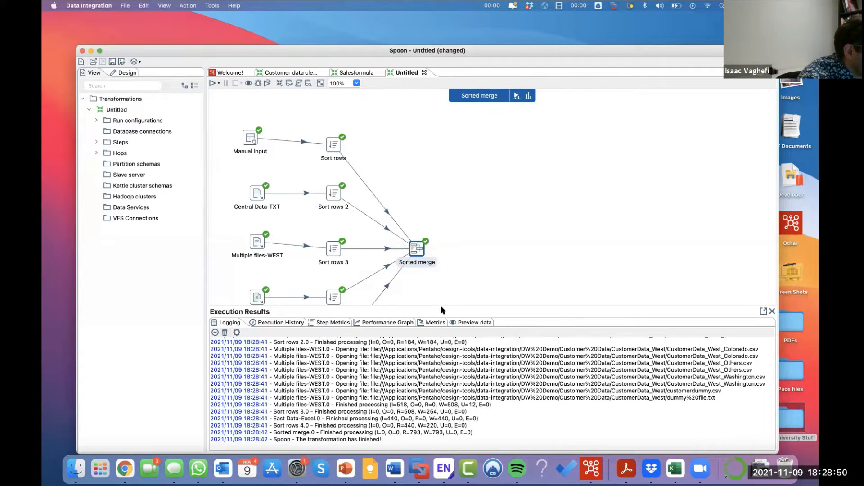
- Shrink the Execution Results area to give the canvas more height, and enlarge the Spoon window to fill the screen
drag(442, 306, 445, 345)
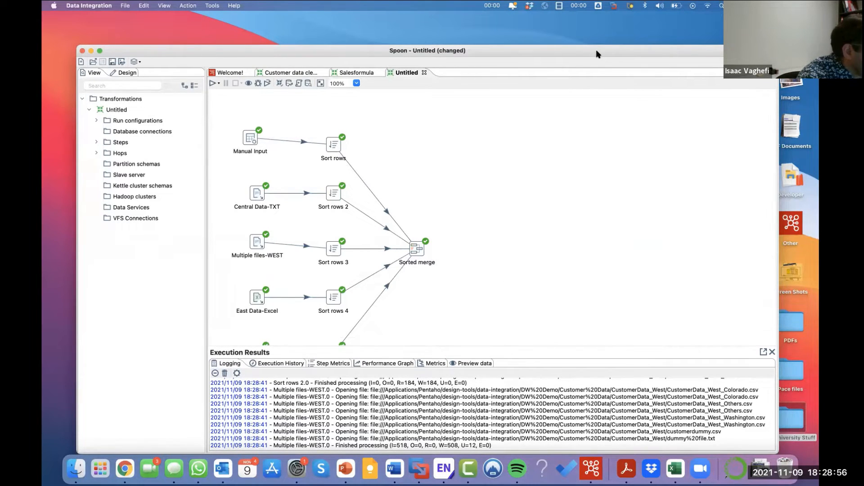
double_click(568, 51)
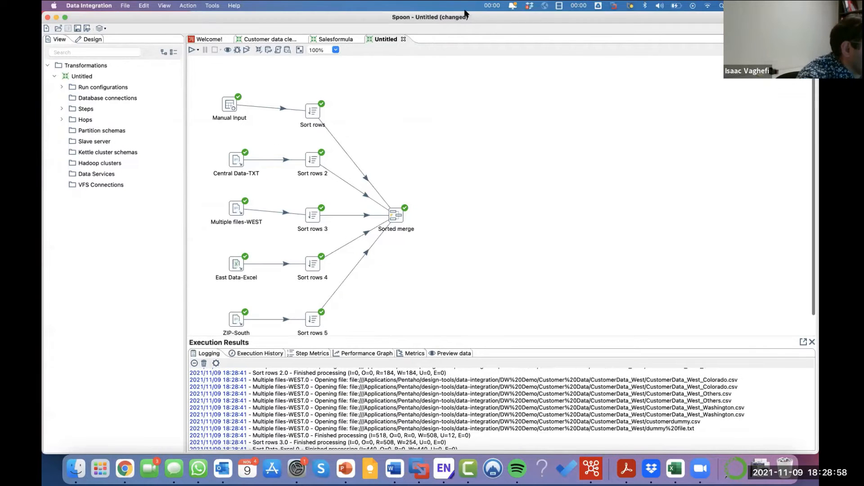
click(110, 52)
text(sele)
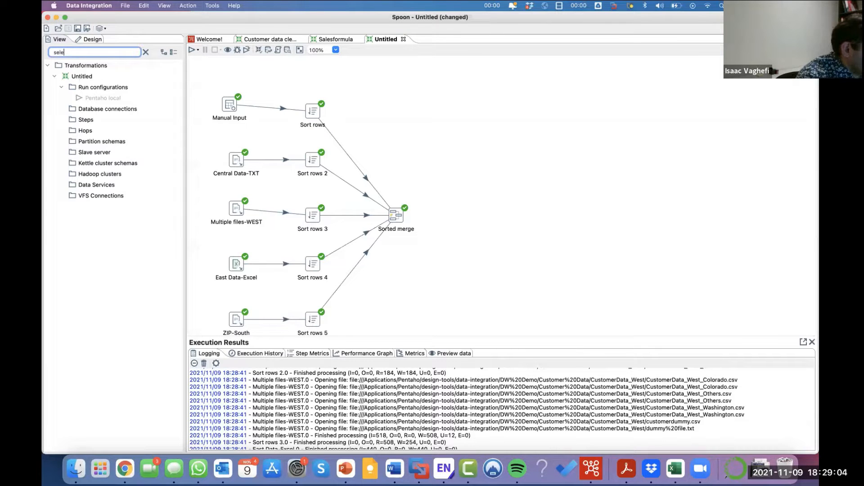
key(BackSpace)
key(BackSpace)
text(dup)
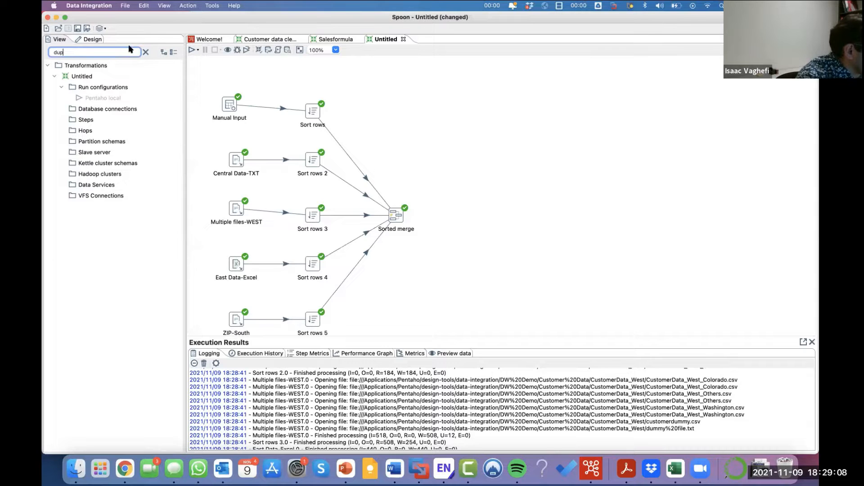
click(144, 54)
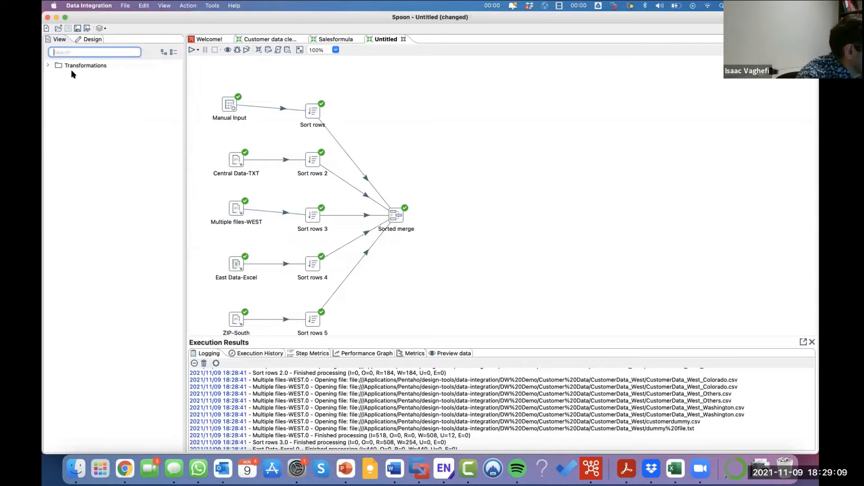
- Search the design steps for "dupl" and check Customer data cleaning for the step that follows Sorted merge
click(87, 39)
text(du)
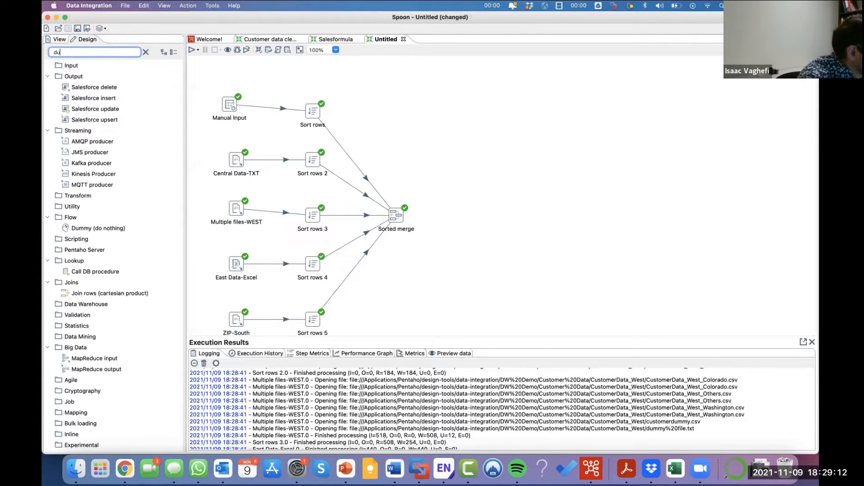
text(p)
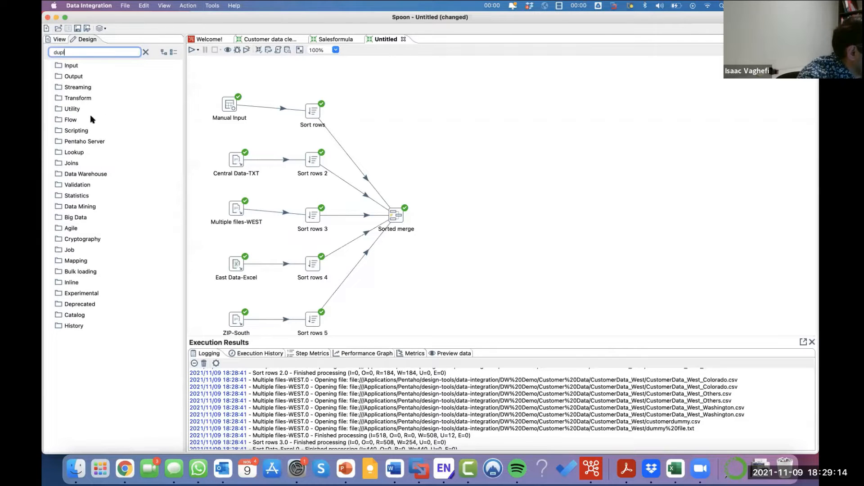
click(255, 40)
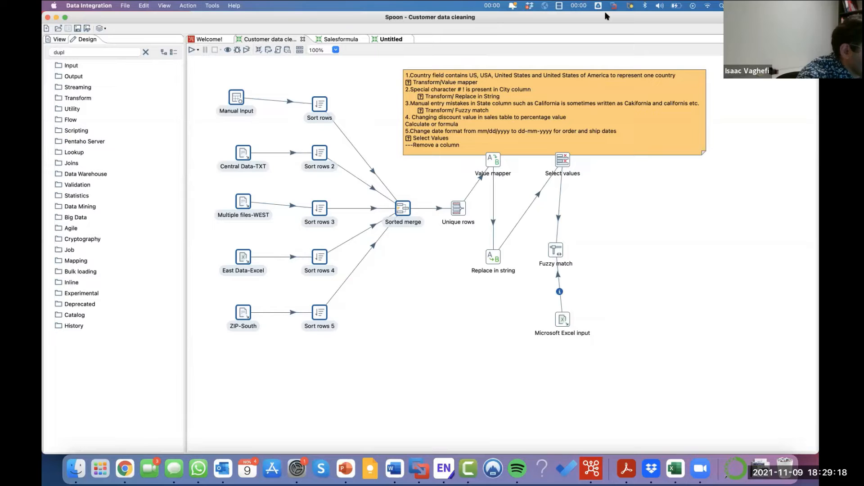
click(391, 40)
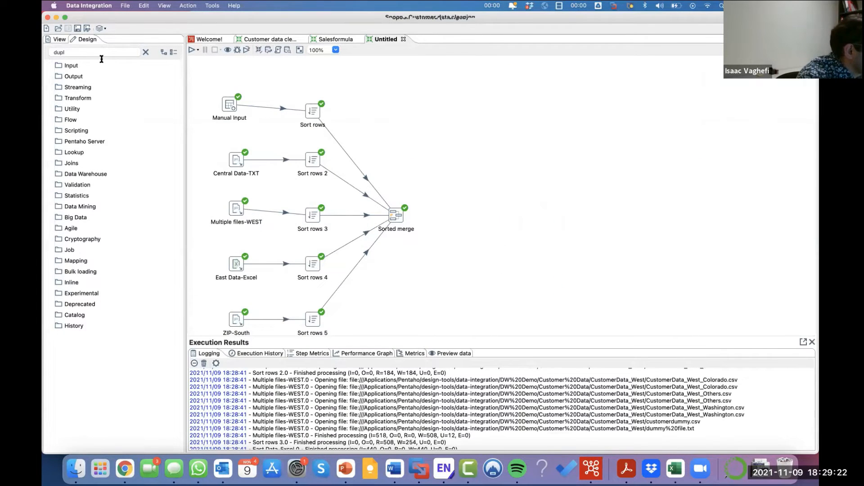
- Search the design steps for "rows", then add Unique rows beside Sorted merge and connect Sorted merge to it with a hop
click(101, 58)
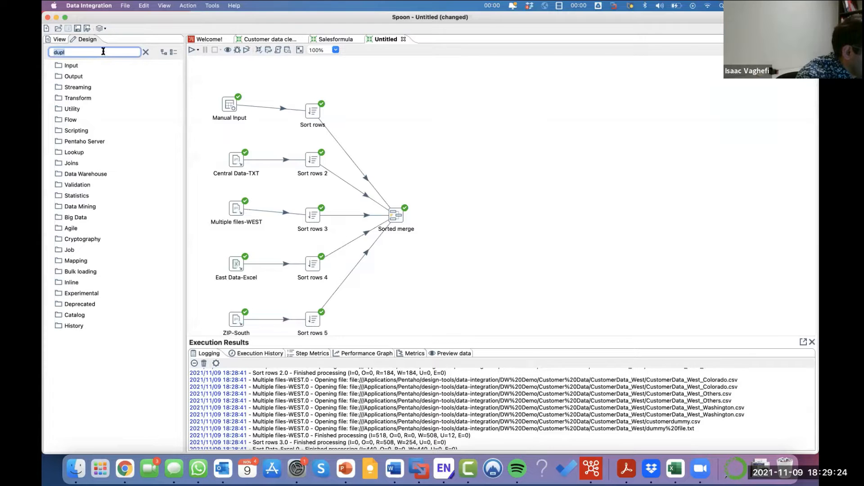
text(rows)
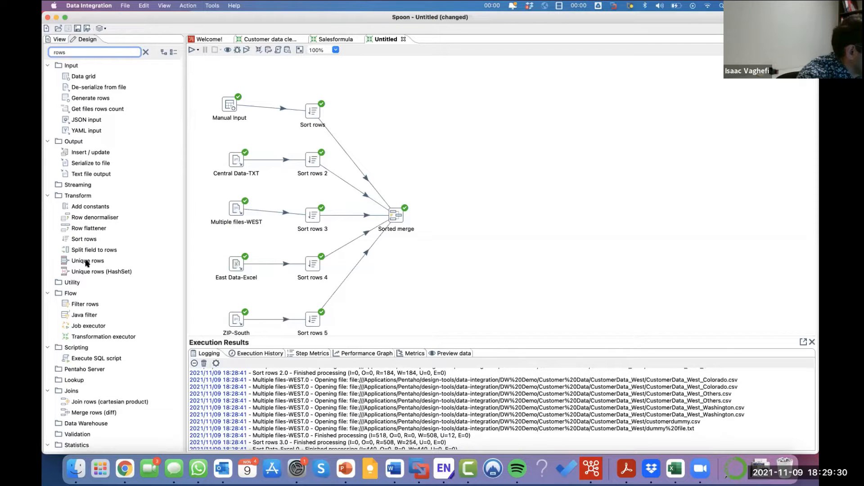
drag(87, 261, 450, 215)
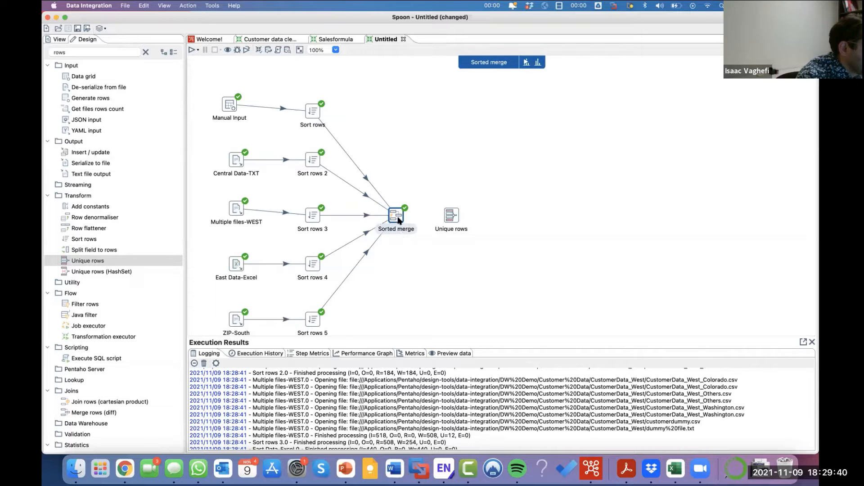
mouse_move(398, 220)
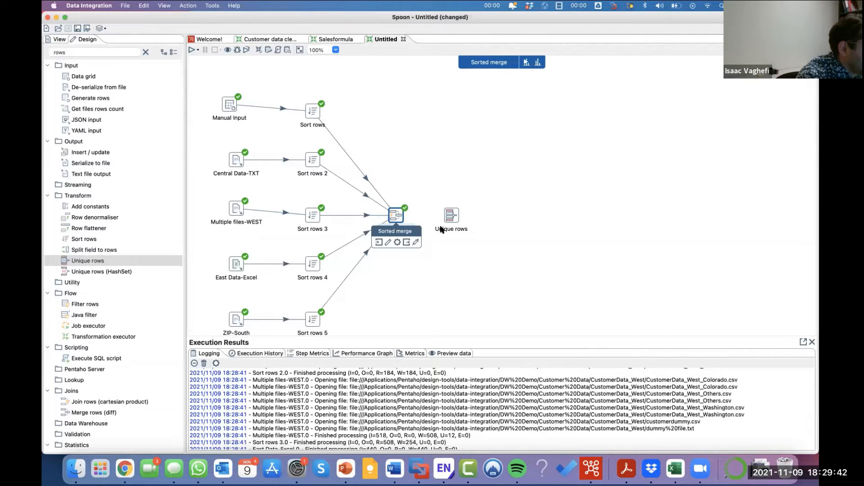
drag(441, 229, 451, 219)
mouse_move(451, 220)
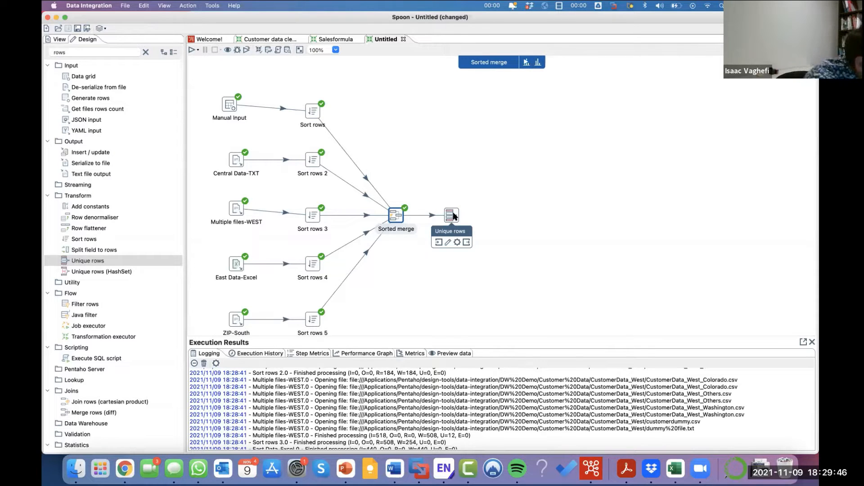
click(452, 235)
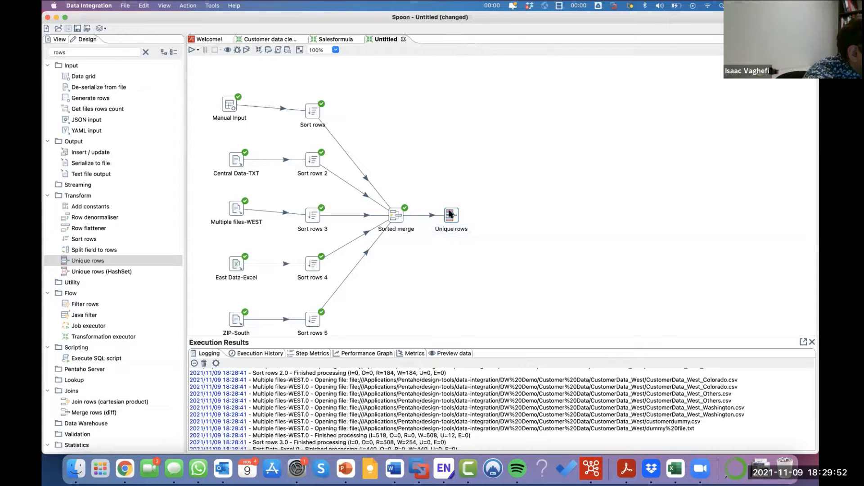
- Configure the Unique rows step to compare on the Customer ID field and dismiss the sorting notice
double_click(450, 215)
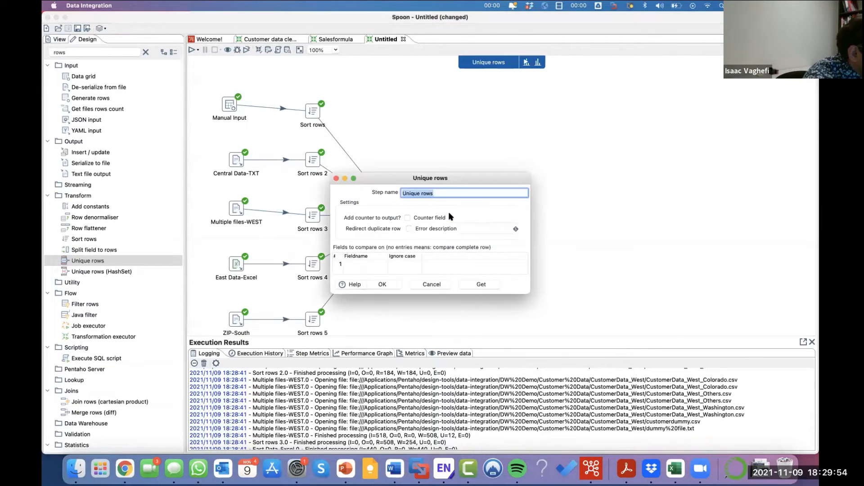
click(366, 260)
click(385, 264)
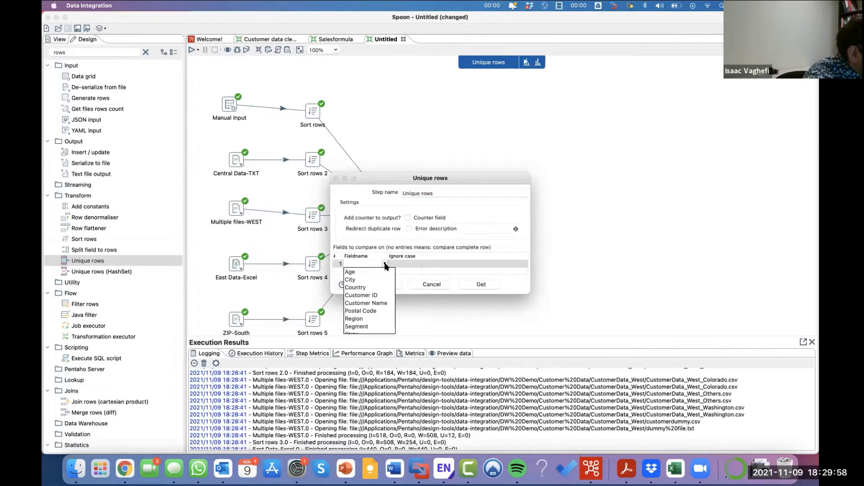
click(374, 295)
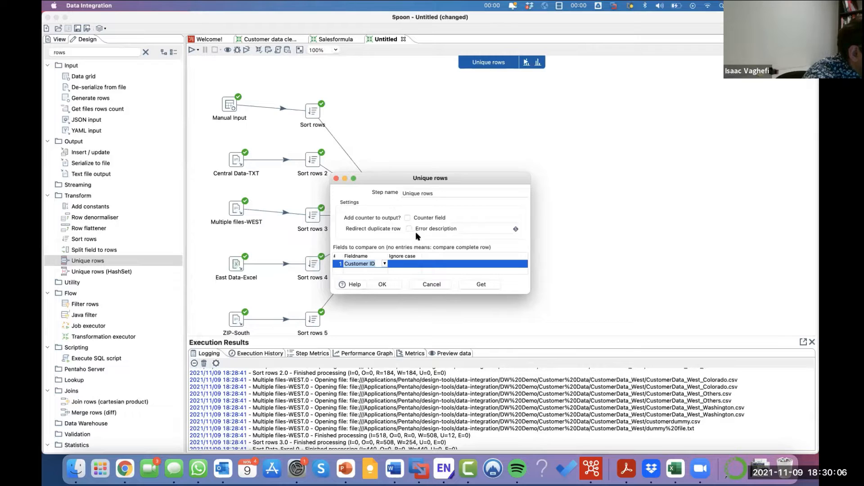
click(384, 285)
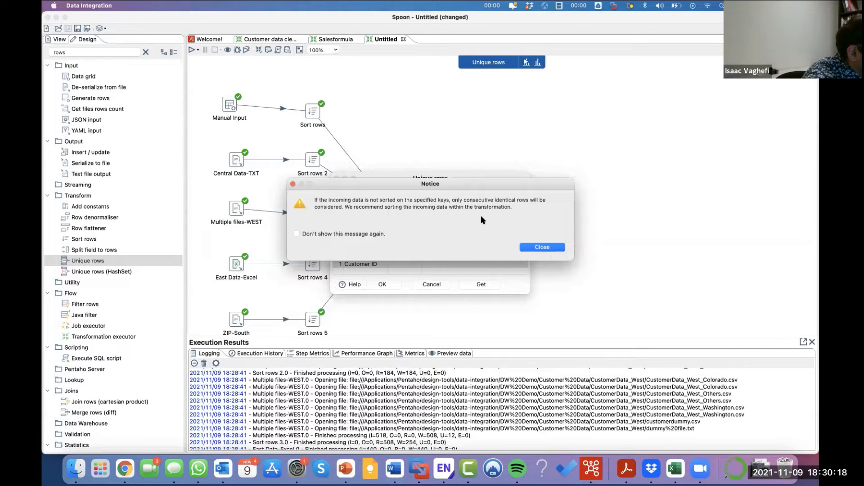
click(539, 248)
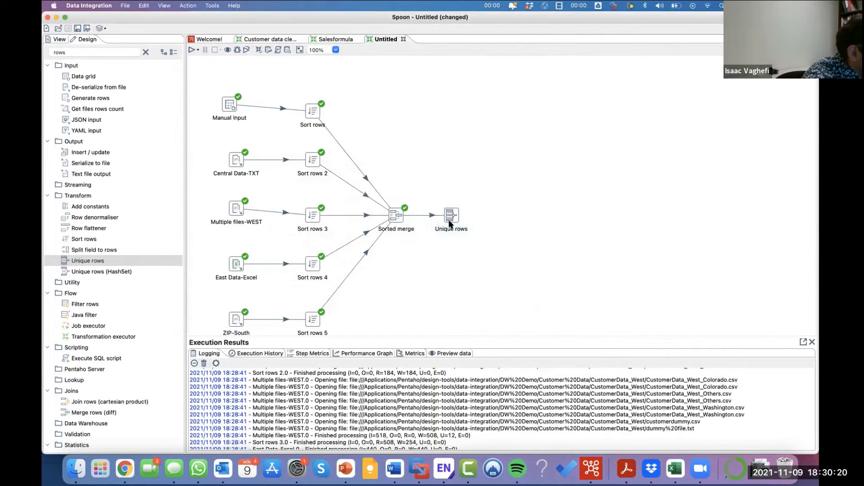
- Preview the output rows of the Unique rows step with a quick launch, browse them and close the preview
right_click(450, 215)
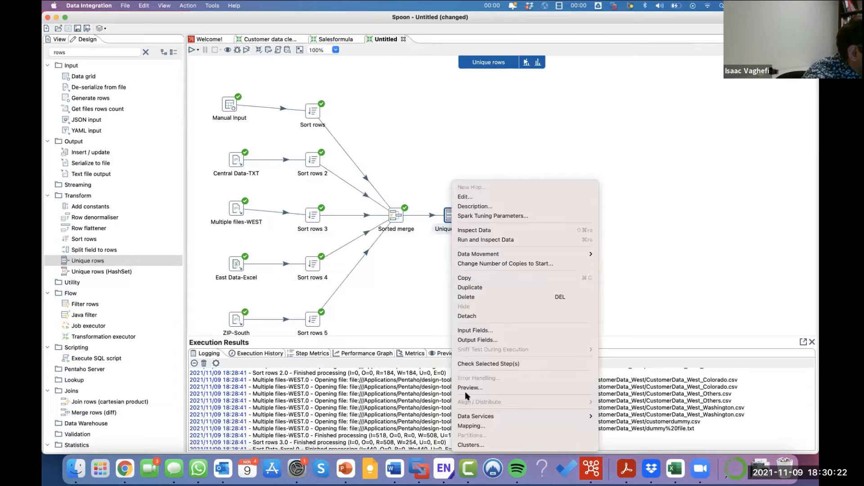
click(385, 185)
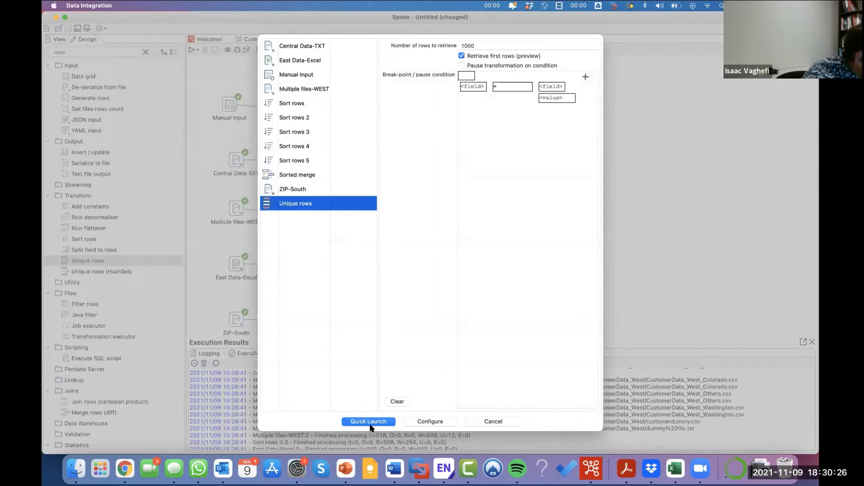
click(371, 423)
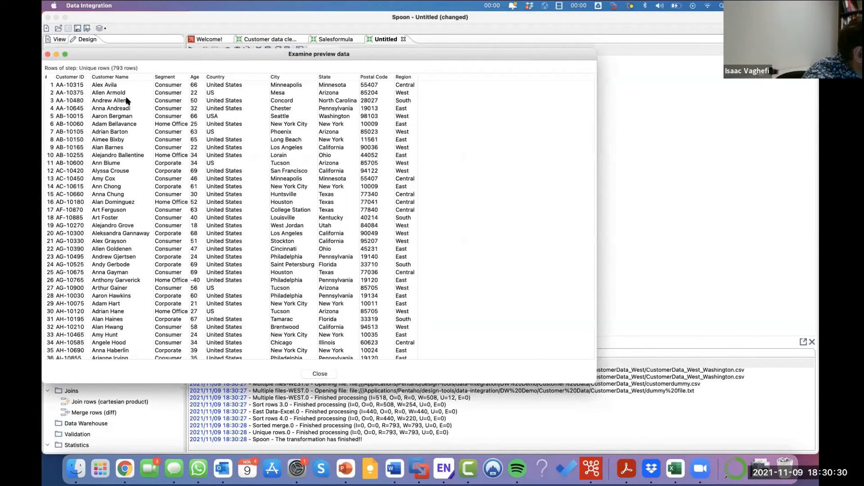
scroll(53, 111, down, 15)
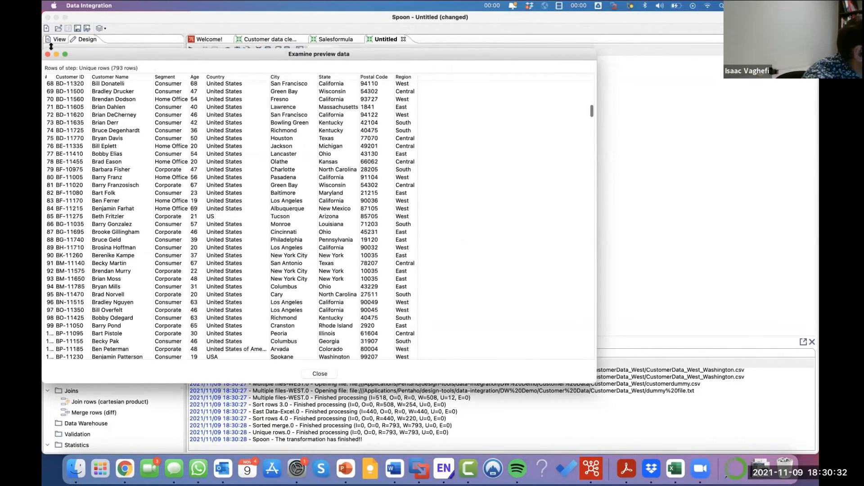
click(48, 54)
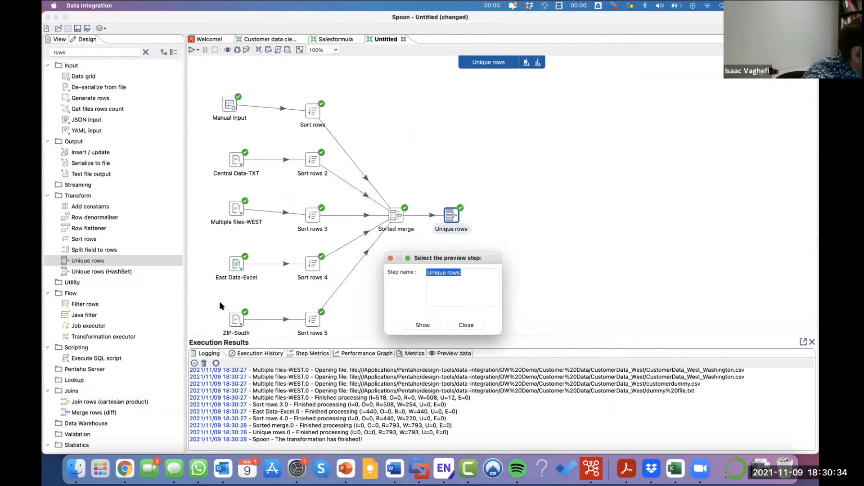
click(460, 327)
- Examine the step metrics to compare the rows read and written by Sorted merge and Unique rows
click(384, 355)
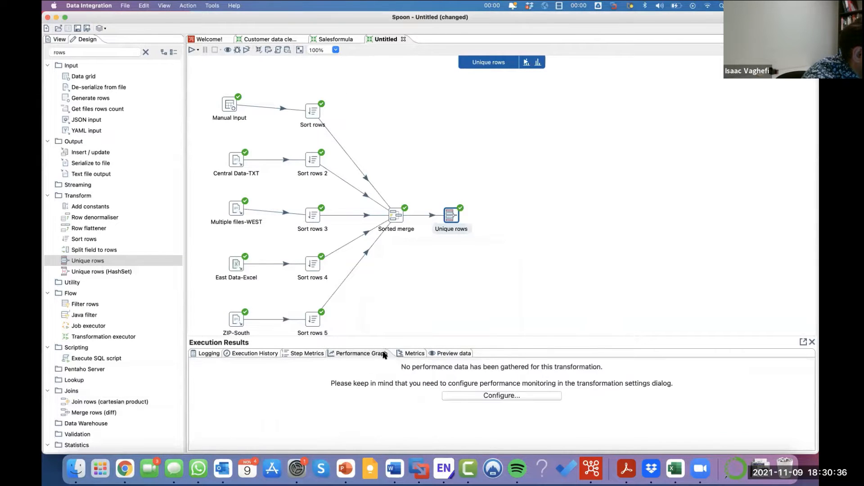
click(307, 354)
scroll(314, 402, down, 3)
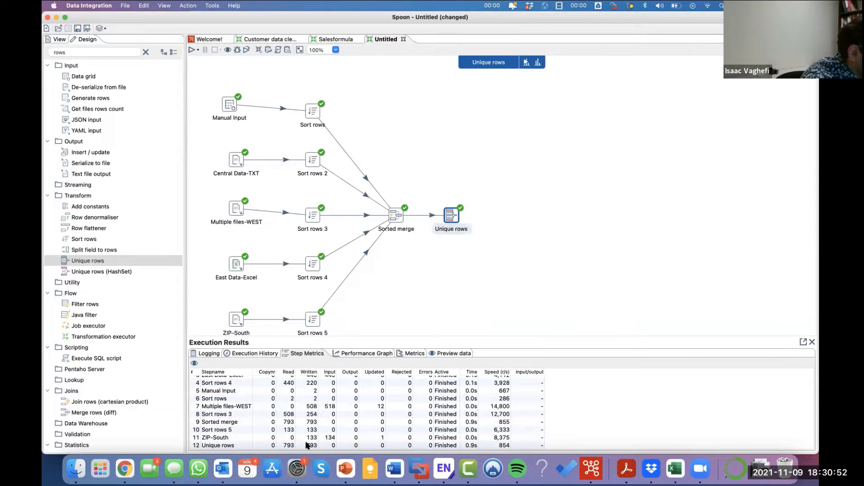
click(543, 244)
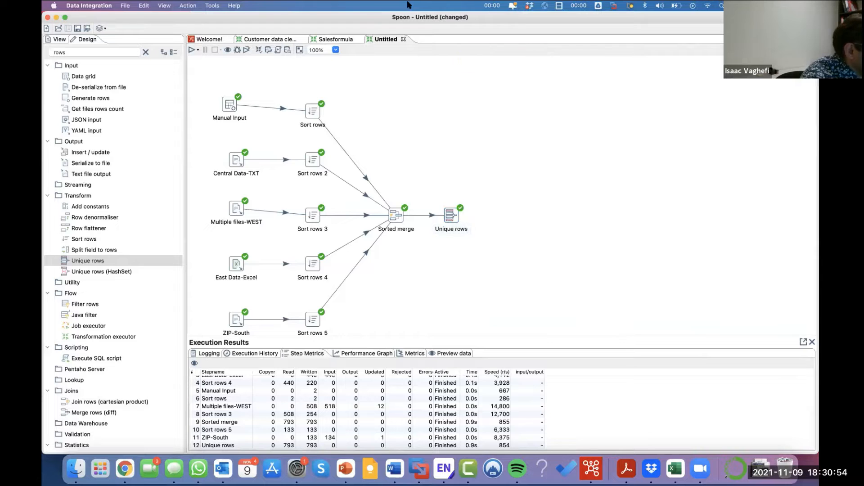
click(345, 468)
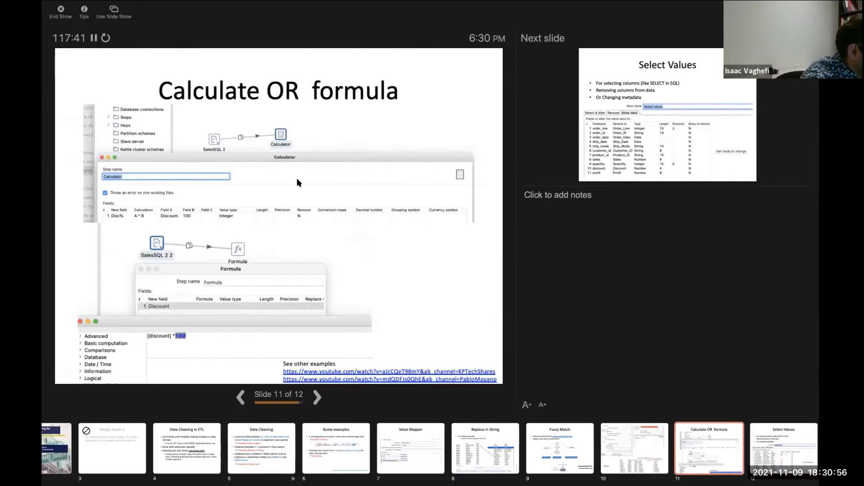
key(super+Tab)
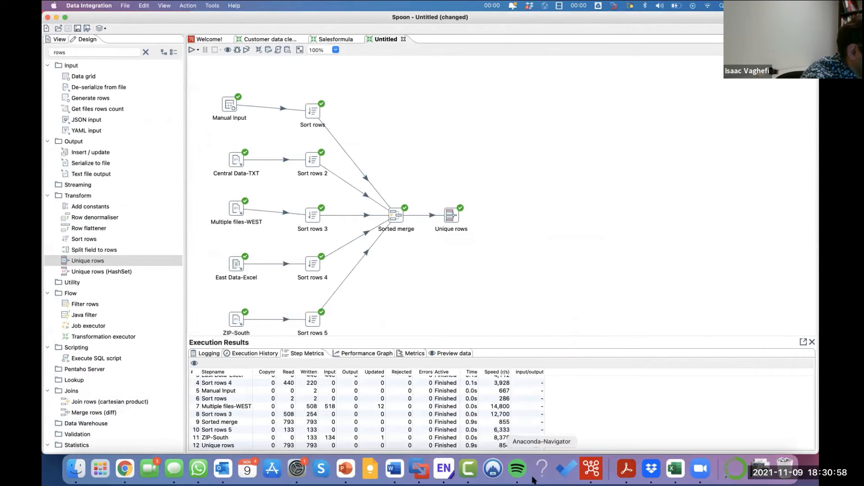
click(346, 470)
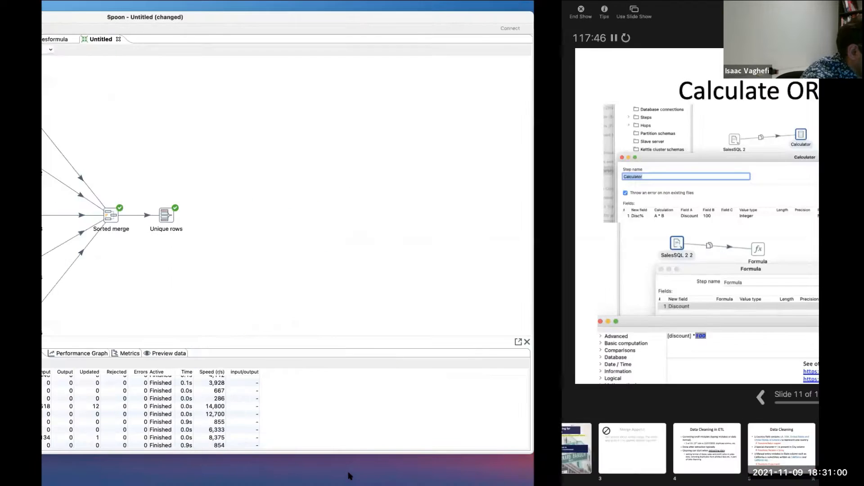
key(ctrl+Left)
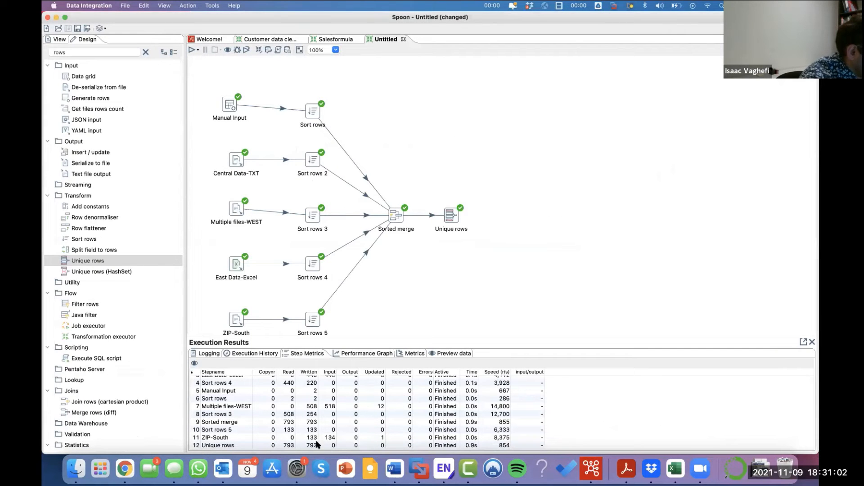
- Switch to PowerPoint, end the slide show and widen the Week 10(1)- DW.iv presentation window
click(345, 469)
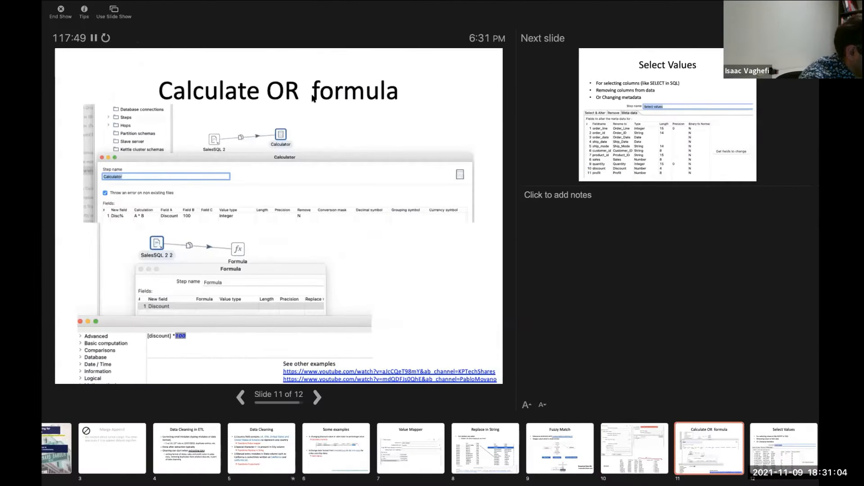
key(Escape)
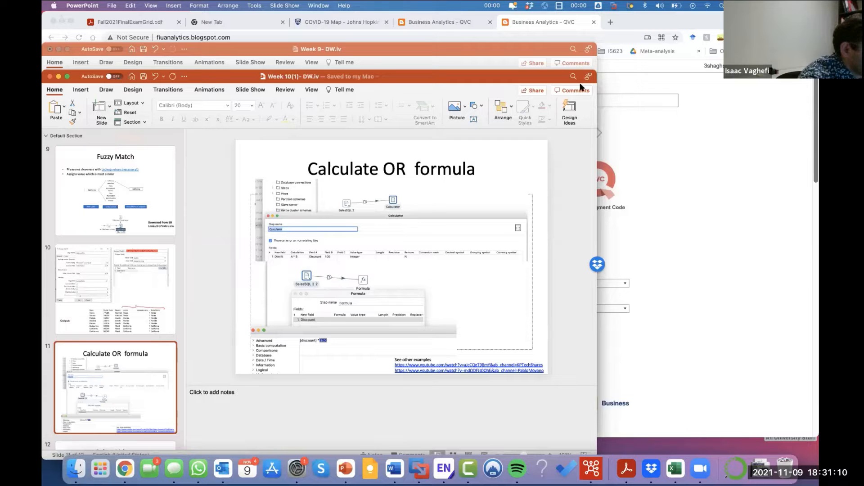
drag(596, 83, 726, 94)
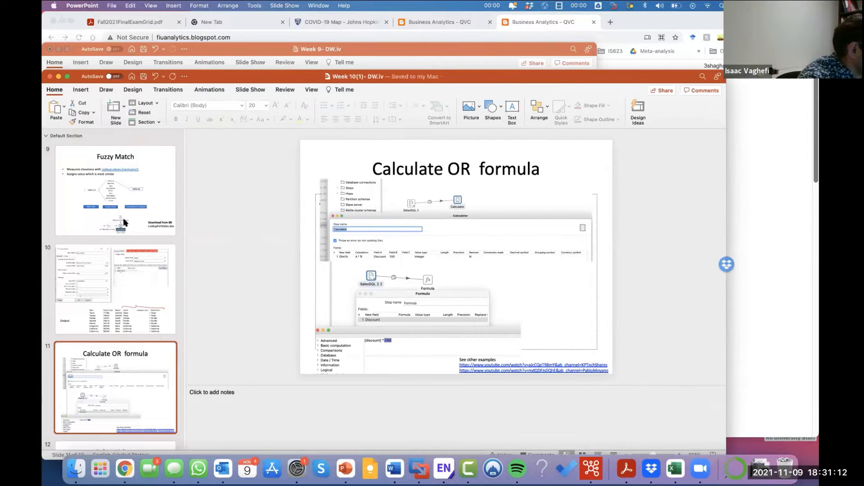
- Go to the Data Cleaning slide that lists the Country, City and State field problems
scroll(125, 221, up, 15)
scroll(125, 221, down, 3)
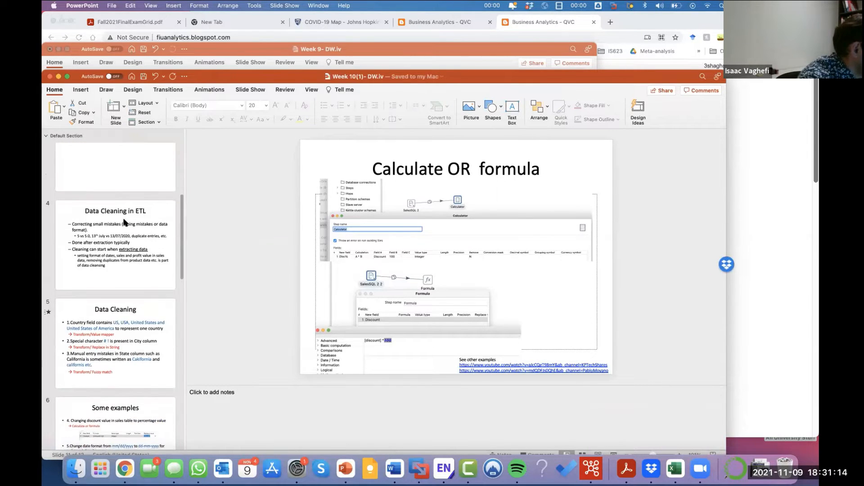
scroll(126, 221, down, 2)
click(123, 257)
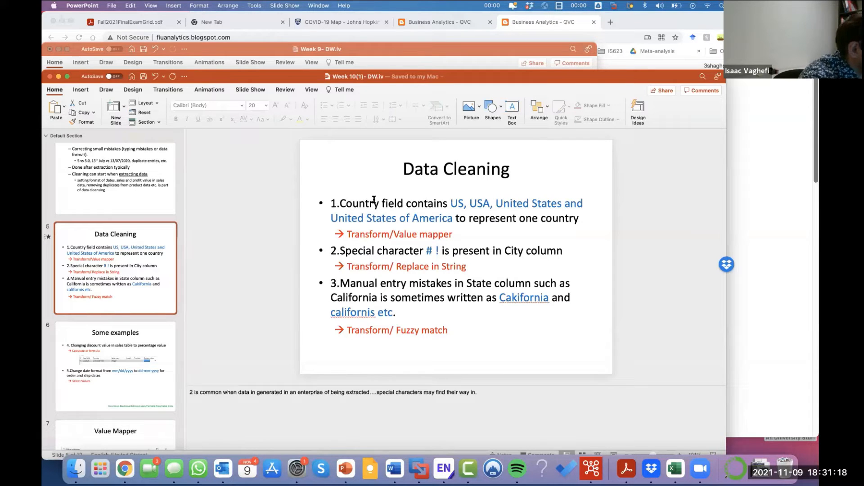
- Switch to Spoon on Desktop 2 and show the Unique rows step's preview data in an enlarged execution results area
key(ctrl+Up)
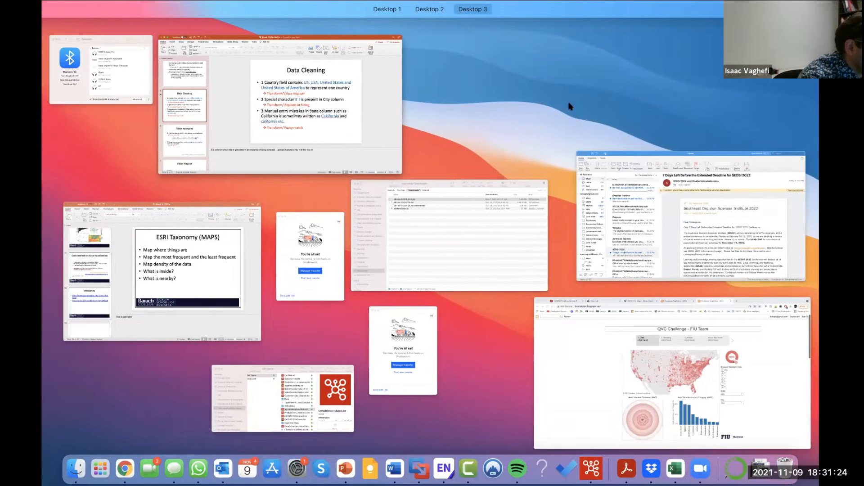
mouse_move(464, 5)
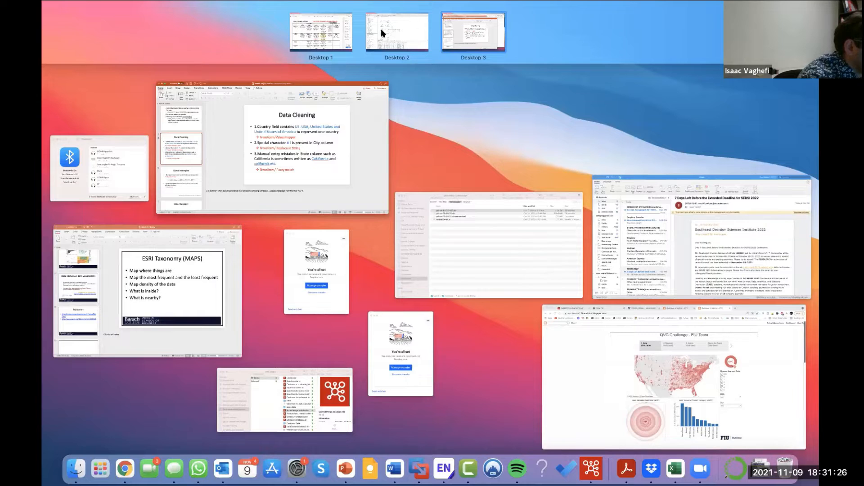
click(382, 33)
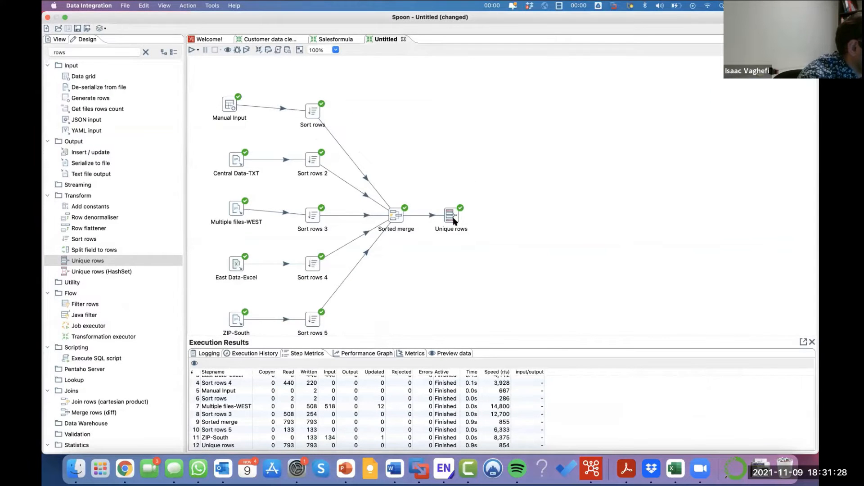
right_click(454, 220)
click(386, 306)
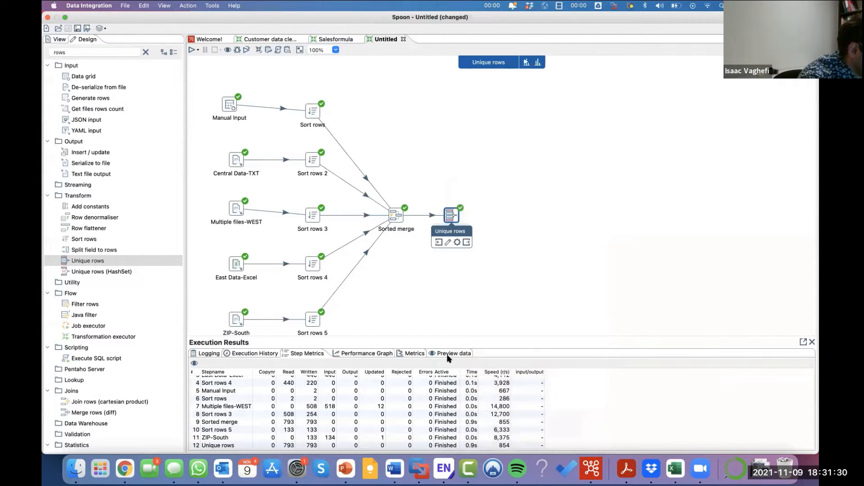
click(450, 353)
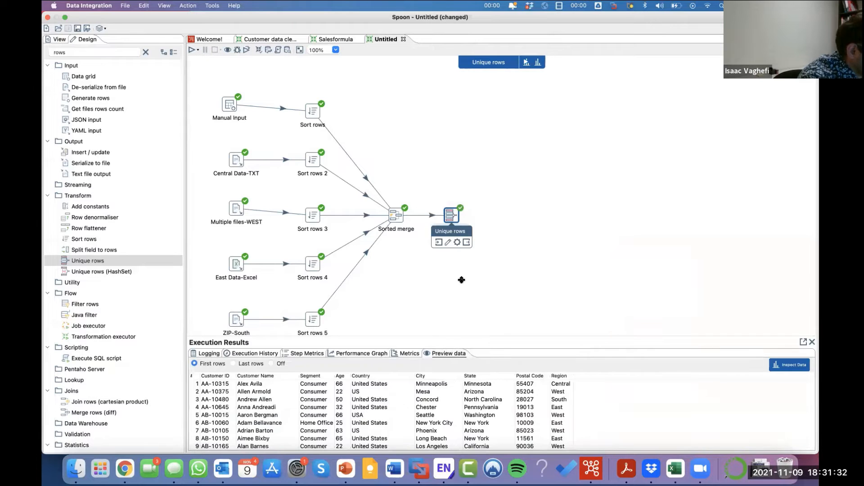
drag(461, 280, 462, 281)
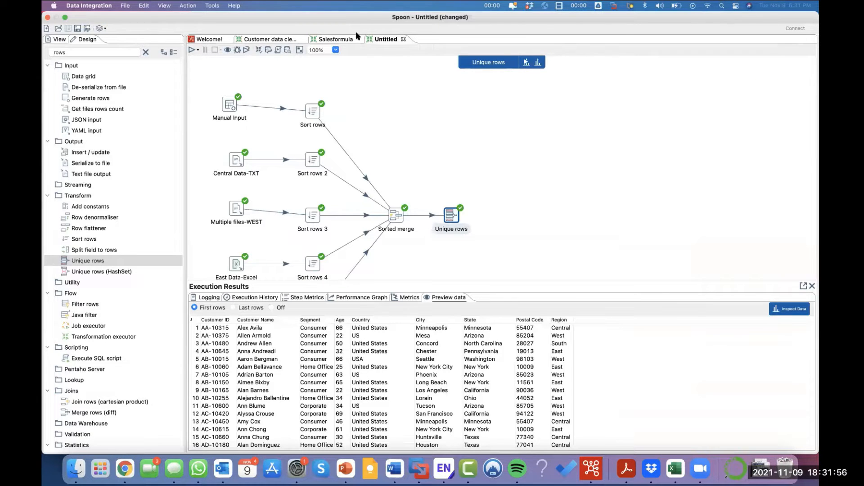
- Find the Value mapper transform step and place it on the canvas above Unique rows
click(127, 53)
text(val)
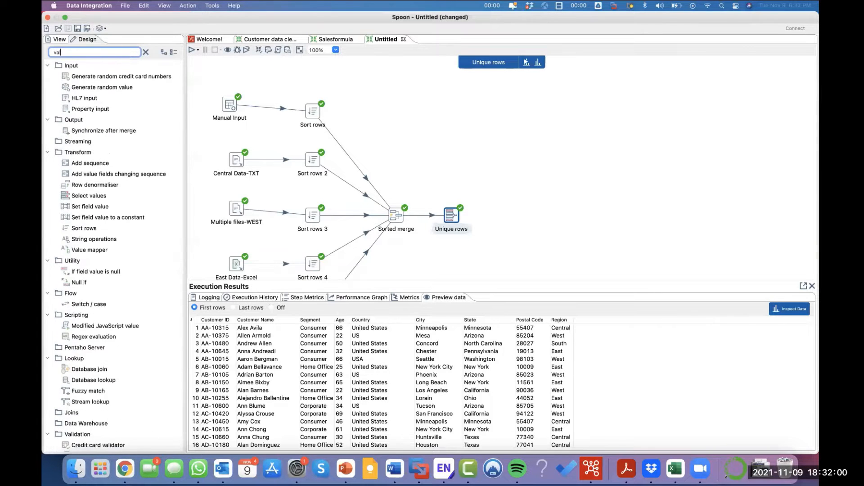
text(uem)
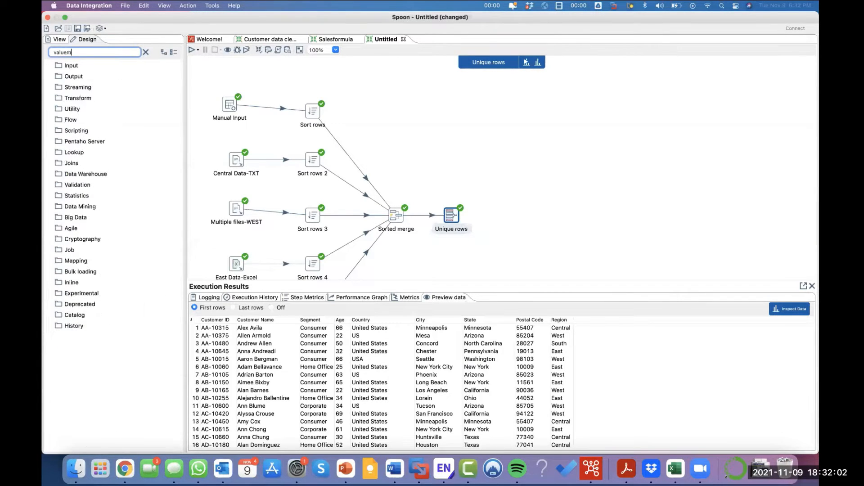
key(BackSpace)
key(BackSpace)
key(BackSpace)
key(BackSpace)
key(BackSpace)
key(BackSpace)
text(map)
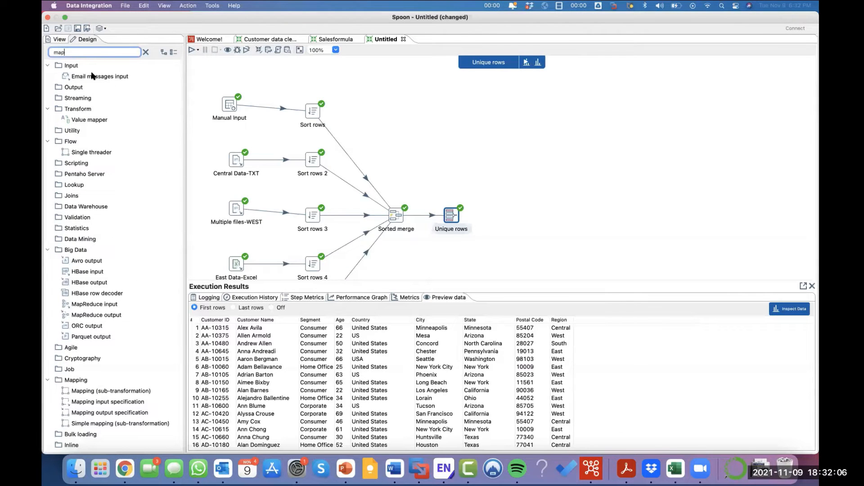
click(73, 121)
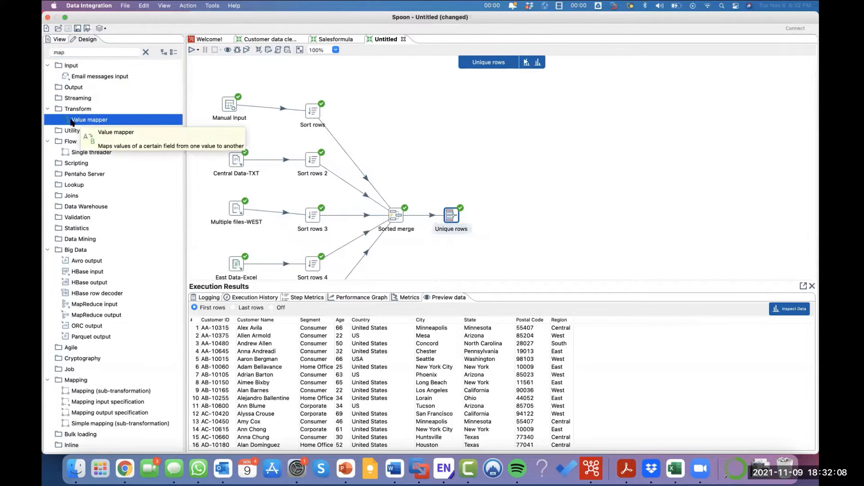
drag(389, 159, 451, 158)
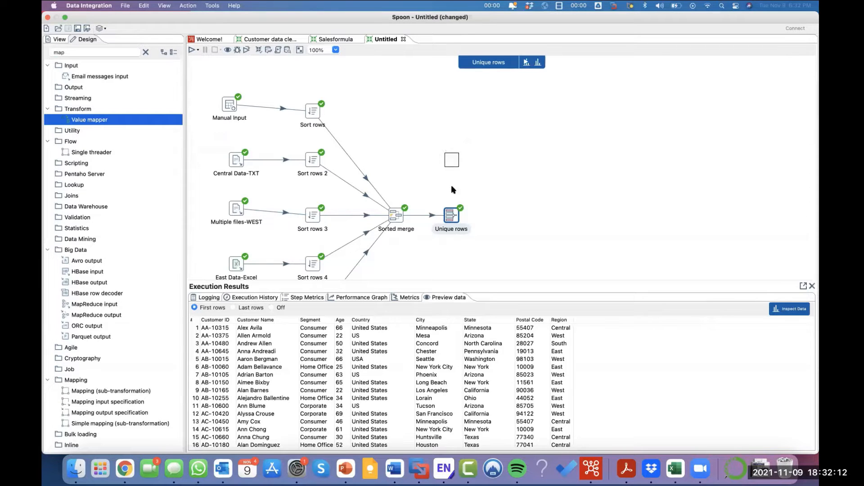
- Connect the Unique rows step to the Value mapper step with a hop
click(453, 217)
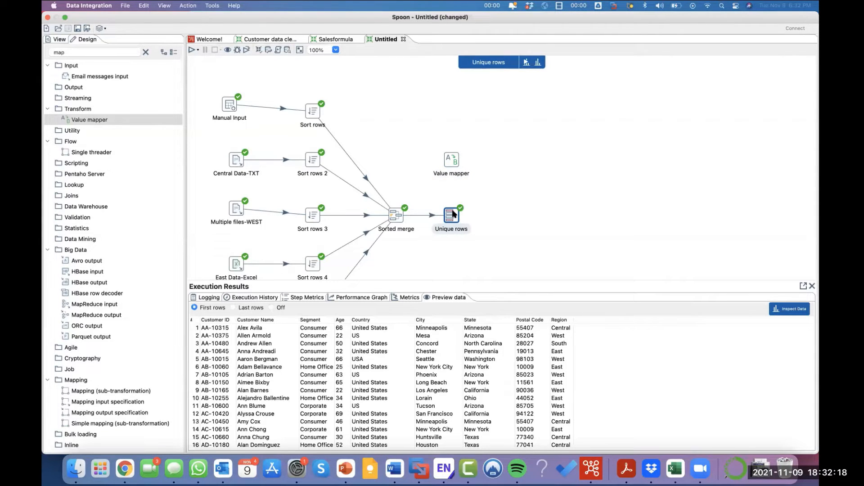
mouse_move(453, 216)
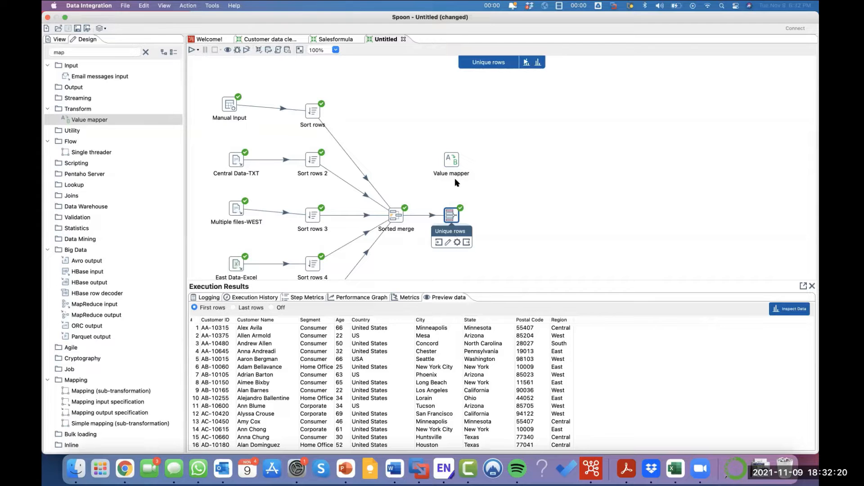
drag(457, 182, 455, 164)
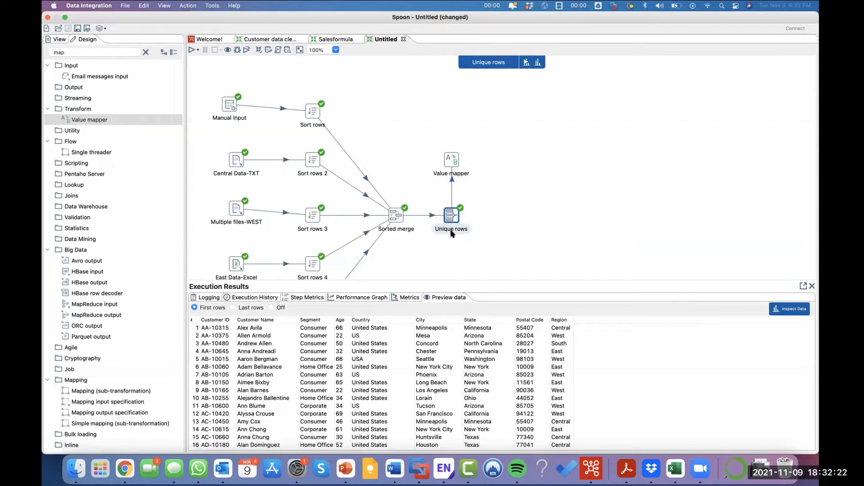
- Open the Value mapper settings, choose Country as the field to use and enter NewCountry as the target field name
double_click(451, 164)
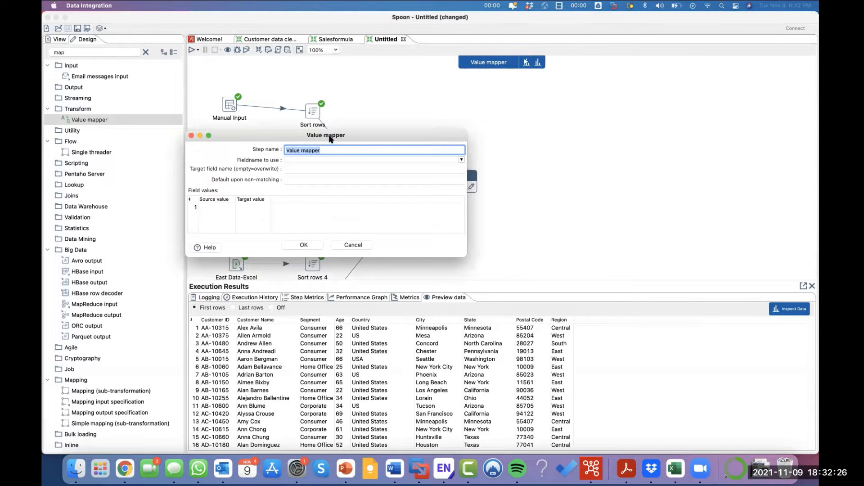
drag(329, 136, 338, 111)
drag(275, 112, 226, 115)
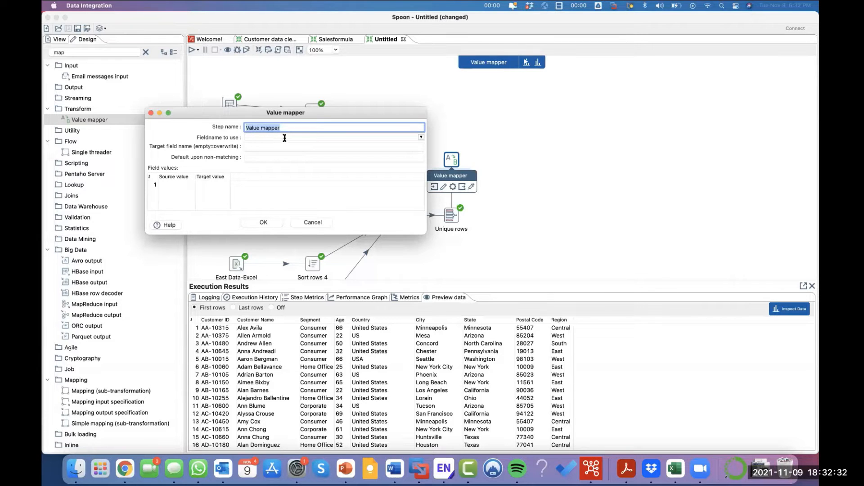
click(422, 138)
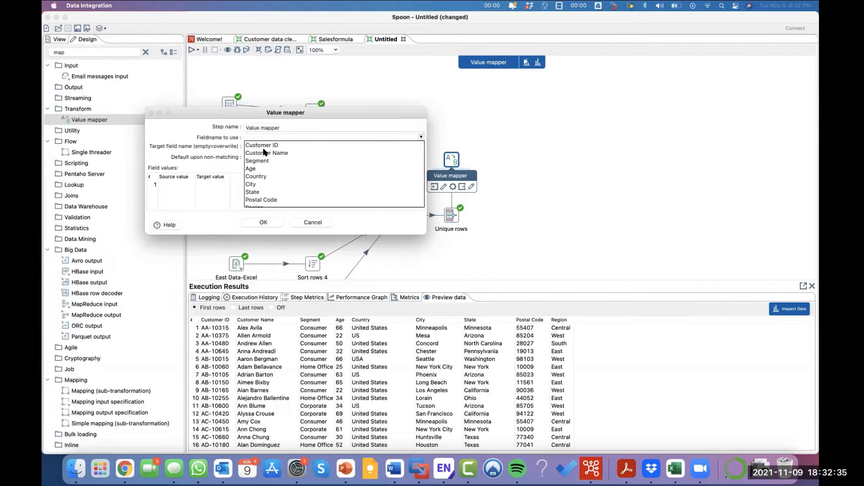
click(257, 177)
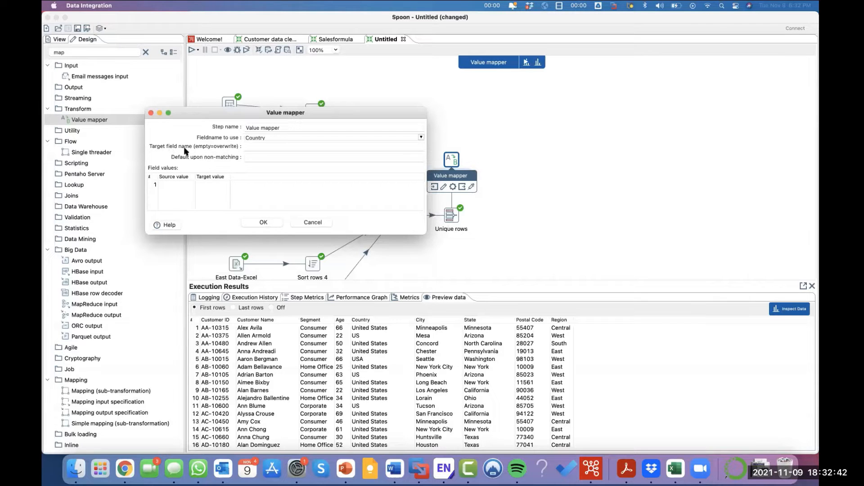
click(249, 147)
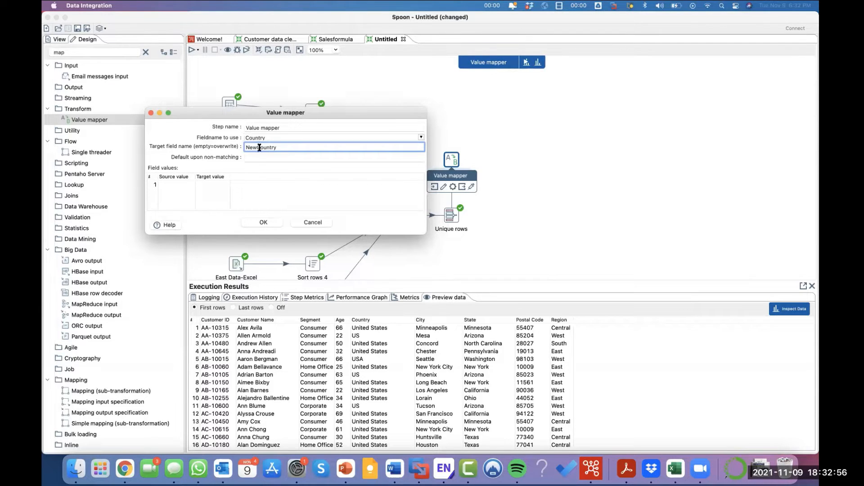
- Add field value mappings that convert the source values USA and United States to the target value US
click(172, 185)
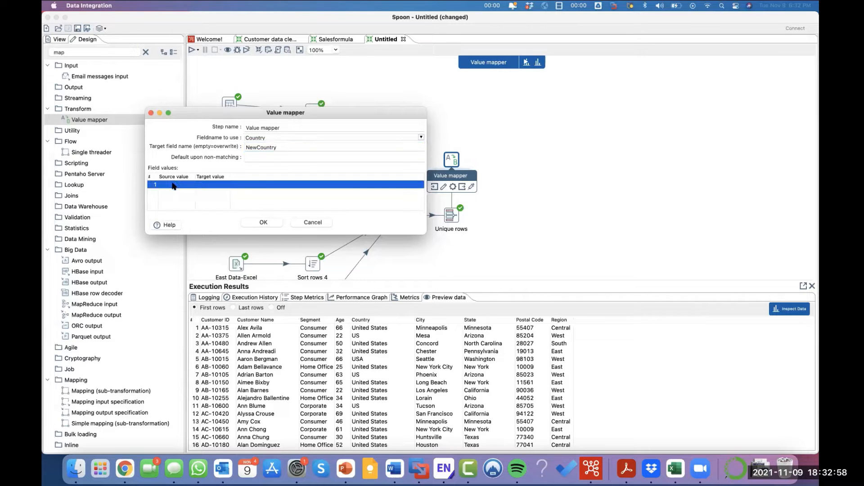
click(173, 185)
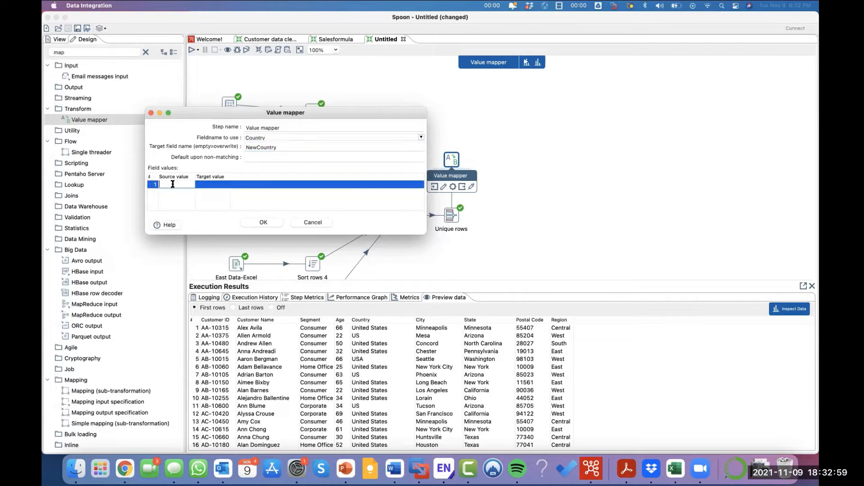
click(205, 188)
click(184, 185)
click(221, 187)
click(219, 185)
text(US)
click(182, 192)
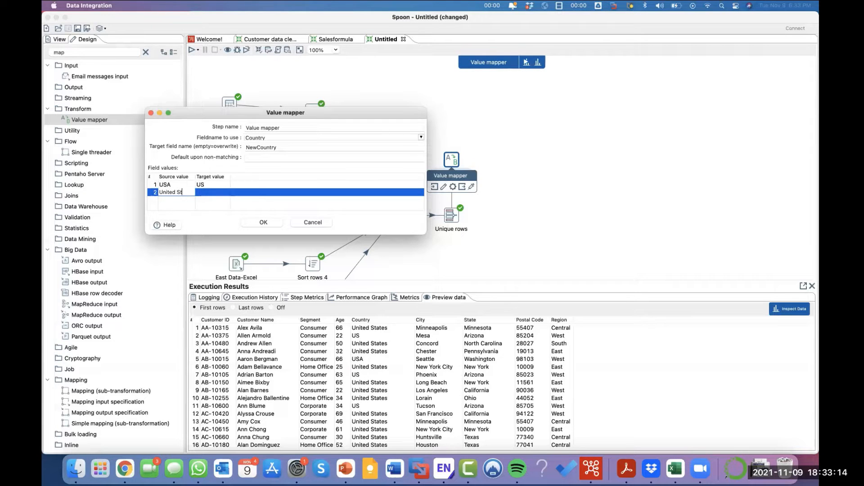
text(United States)
click(234, 194)
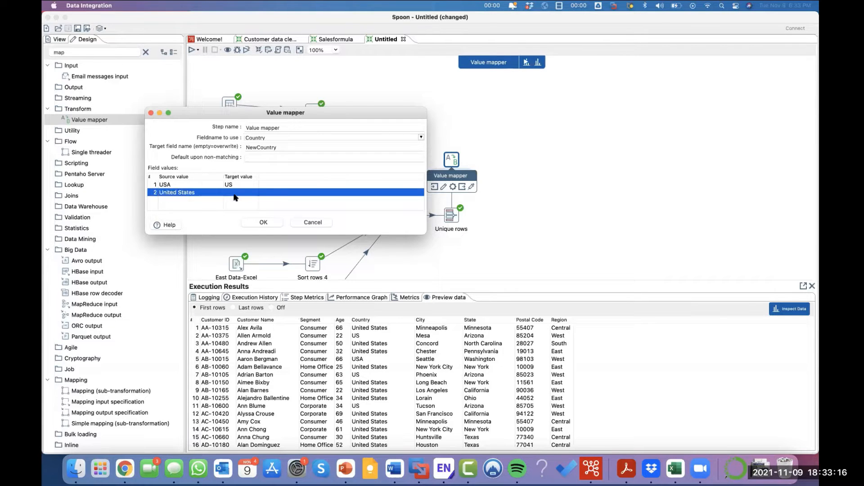
- Add a third mapping from United States of America to US and confirm the Value mapper settings
click(204, 203)
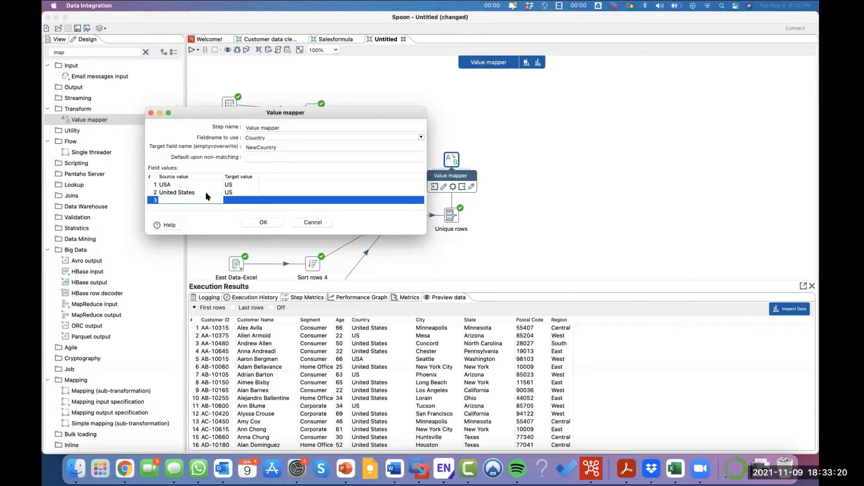
click(206, 193)
key(super+c)
click(199, 202)
key(super+v)
text(of america)
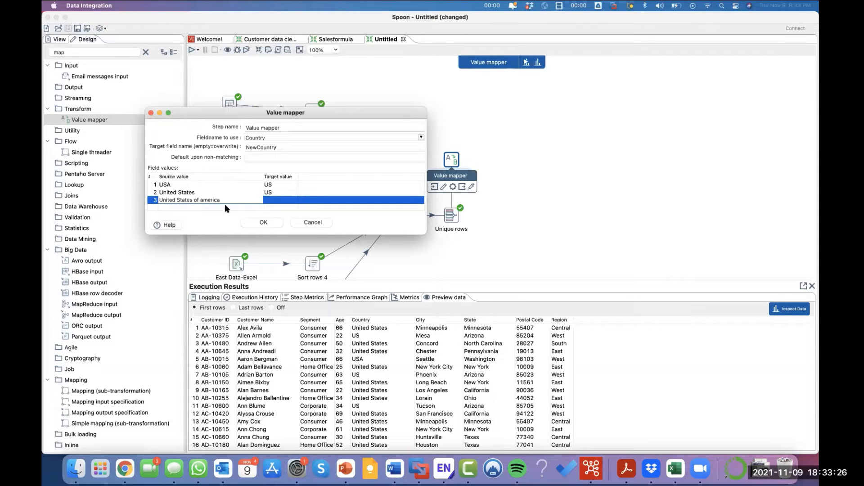
click(201, 200)
key(BackSpace)
text(A)
click(279, 199)
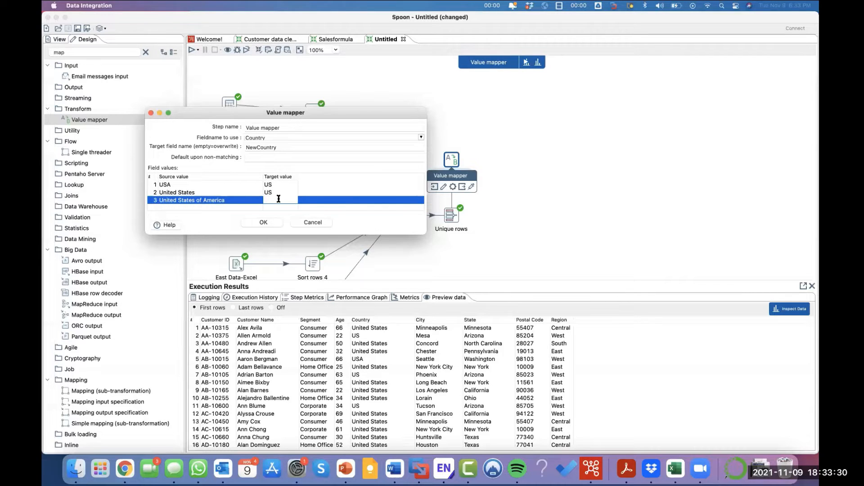
text(US)
click(263, 222)
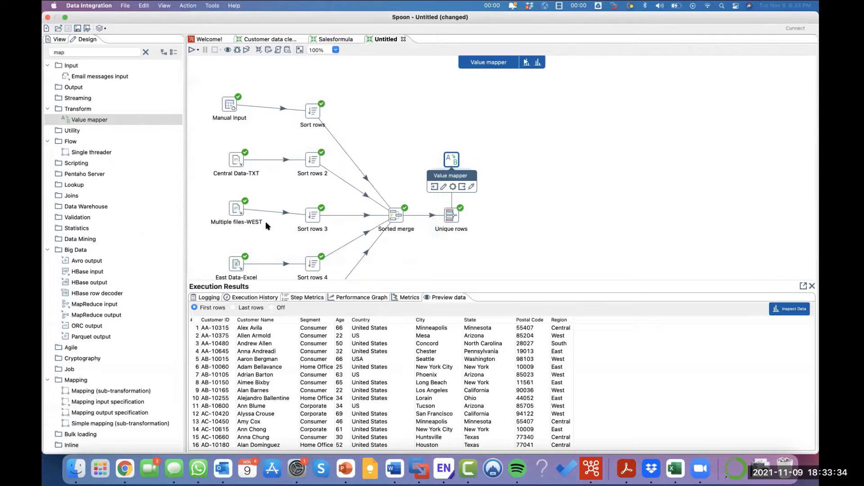
- Preview the Value mapper output with a quick launch, sort the rows by NewCountry and browse them
right_click(448, 160)
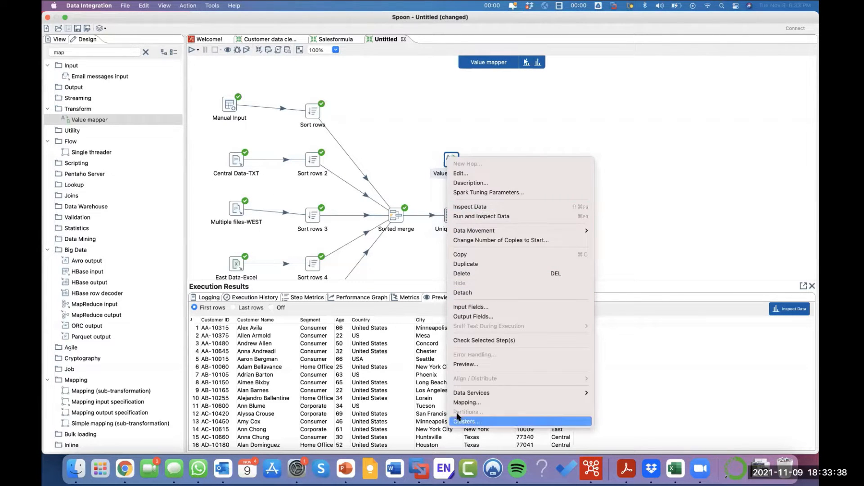
click(470, 366)
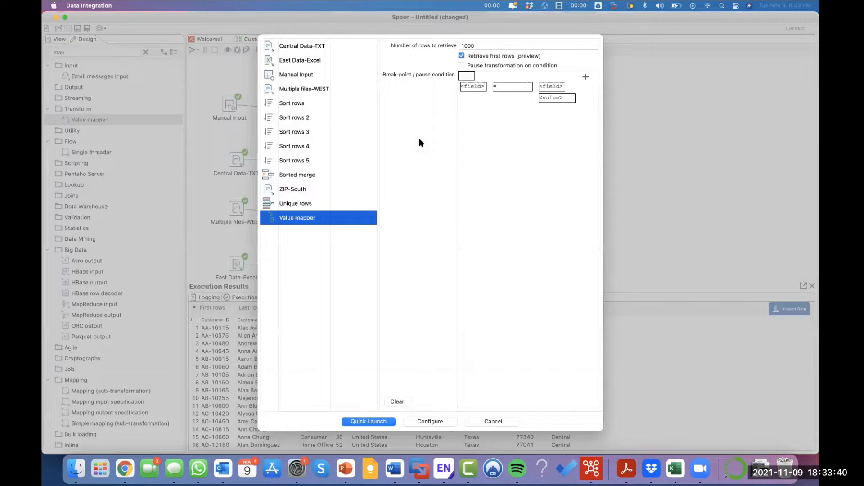
click(380, 423)
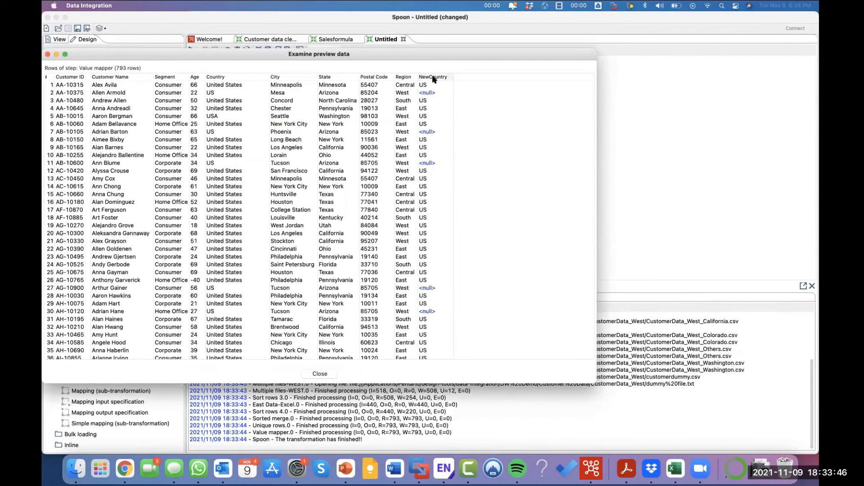
click(433, 78)
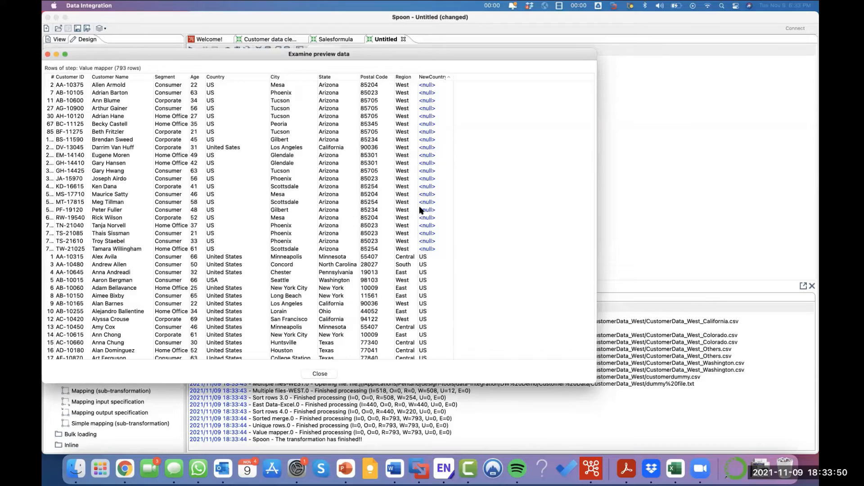
scroll(421, 210, down, 5)
scroll(422, 240, down, 3)
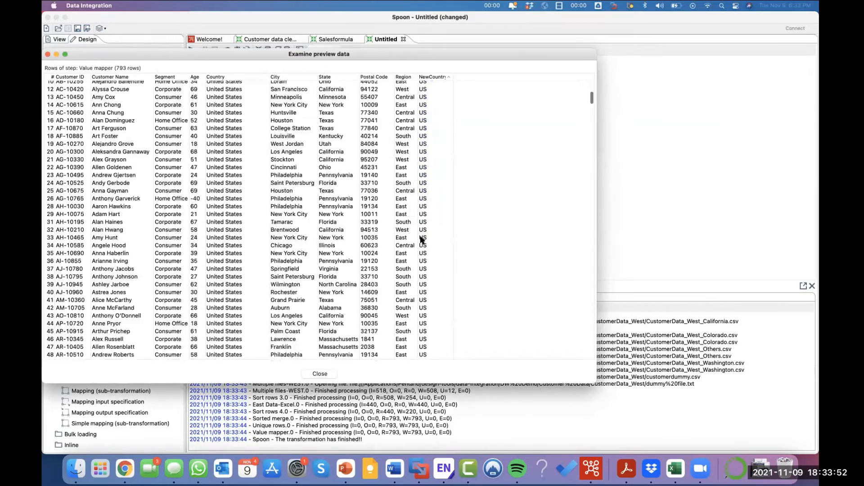
scroll(422, 240, down, 20)
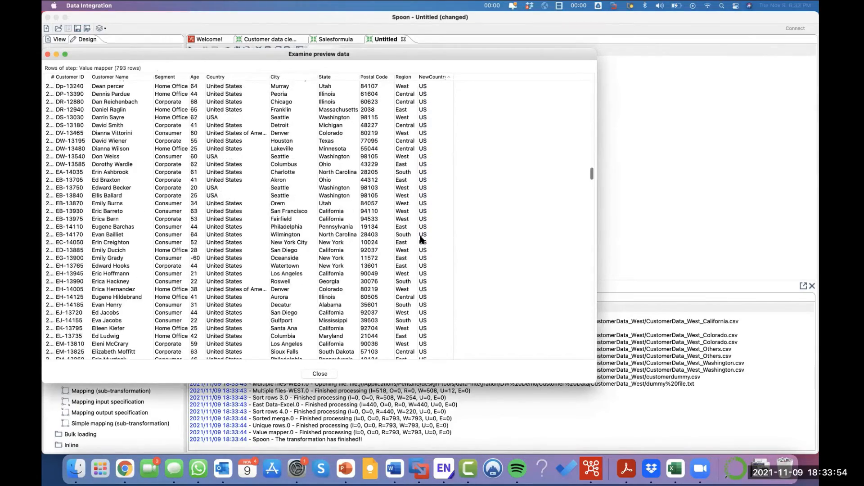
- Browse the Value mapper preview rows, reverse the NewCountry sort order to check the mapped values, and close the preview data
scroll(422, 239, down, 20)
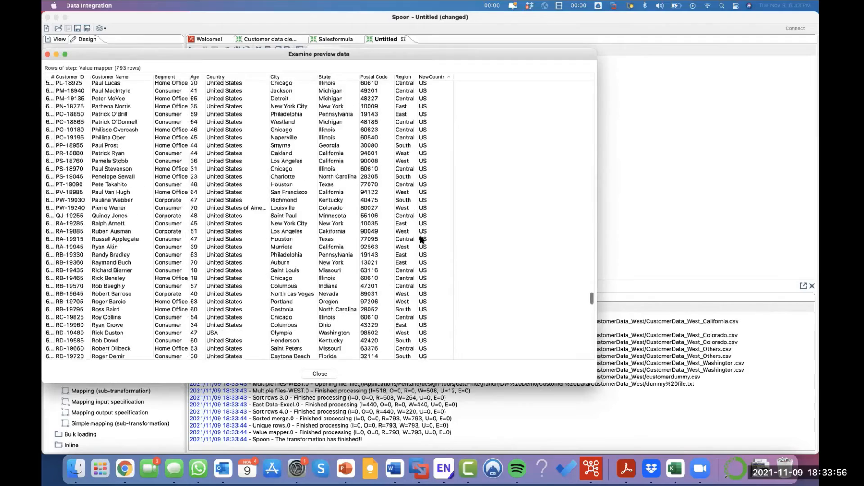
scroll(421, 240, down, 15)
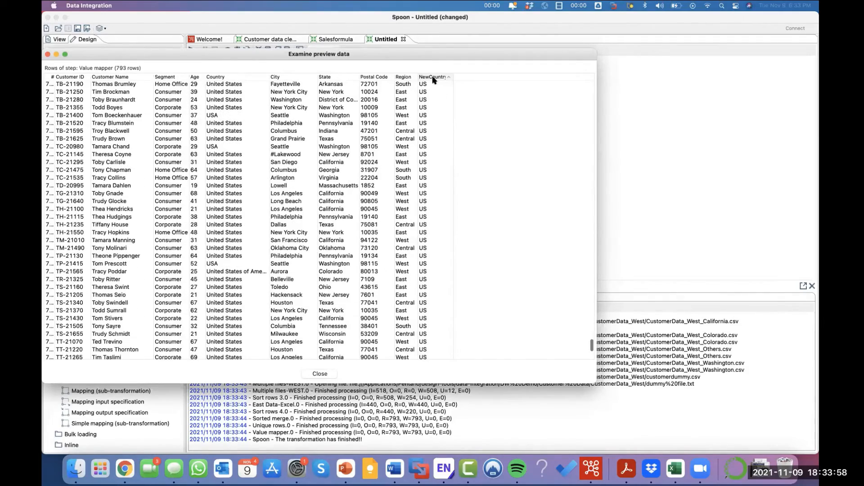
click(433, 77)
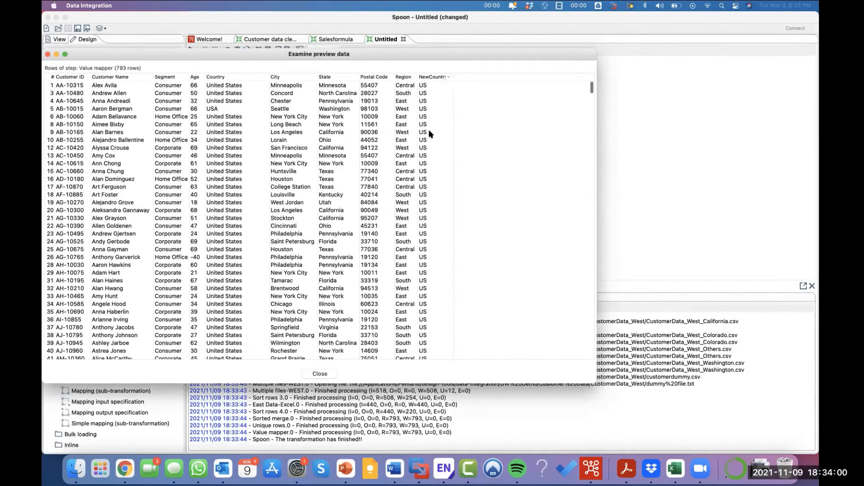
scroll(428, 129, down, 20)
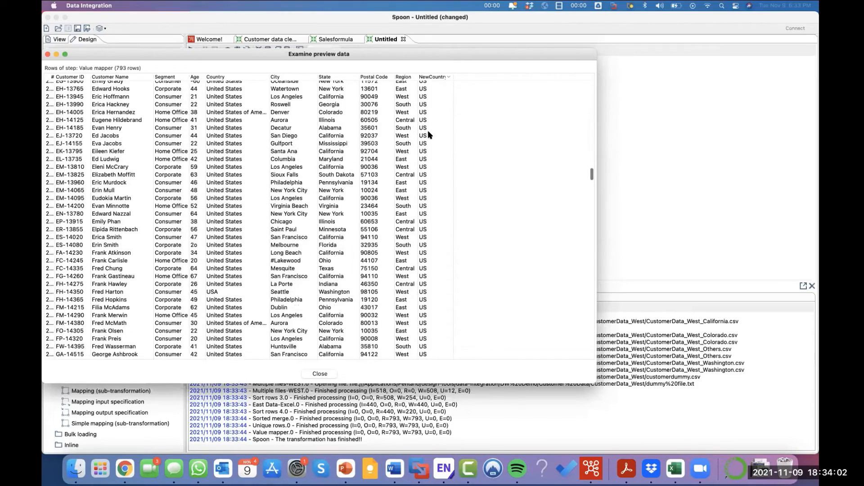
scroll(427, 131, down, 3)
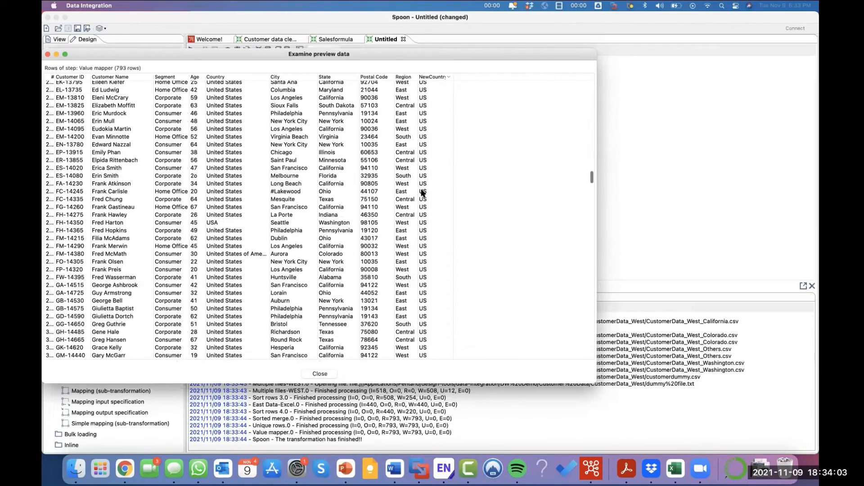
click(48, 54)
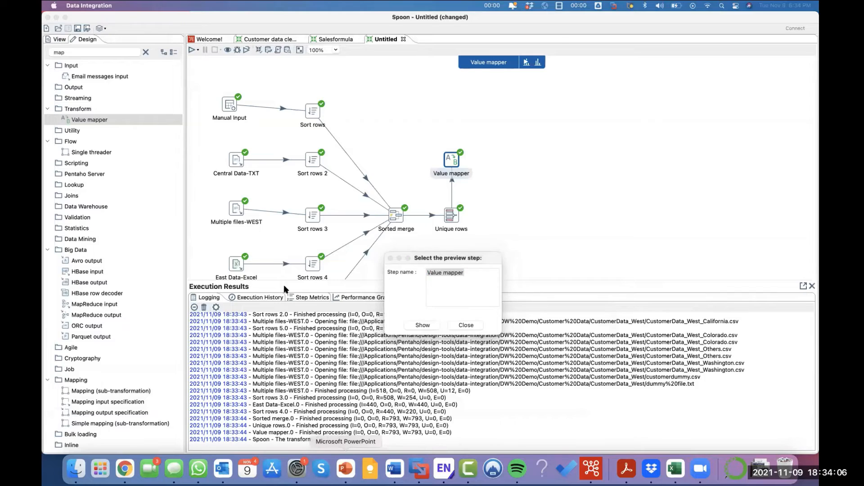
- Switch to PowerPoint and review the Data Cleaning slide's Value mapper item and its Replace in String item for special characters in City
click(345, 468)
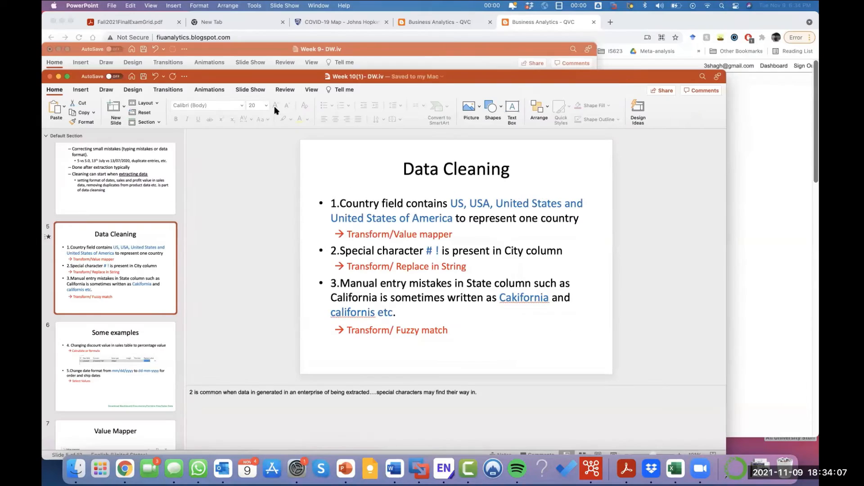
click(332, 202)
drag(332, 203, 449, 233)
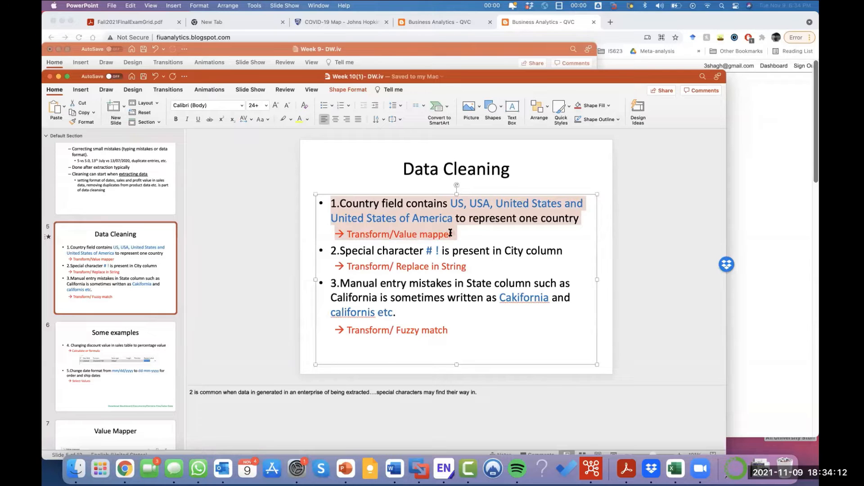
click(450, 233)
drag(399, 233, 449, 235)
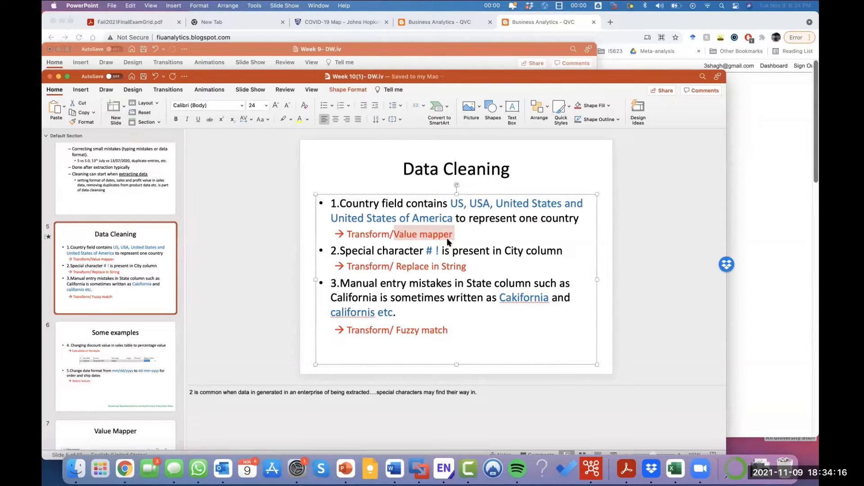
click(377, 249)
drag(339, 247, 466, 269)
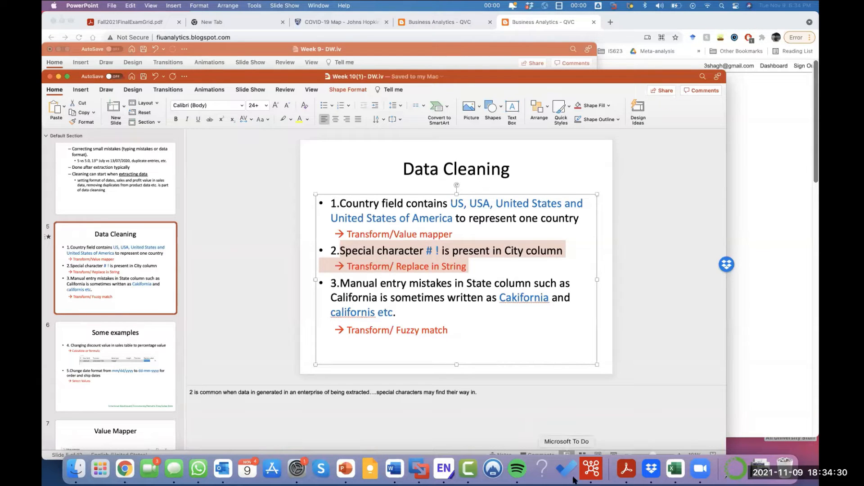
- Return to Spoon, dismiss the preview step selection and sort the Value mapper preview data by City to examine the special characters
click(591, 468)
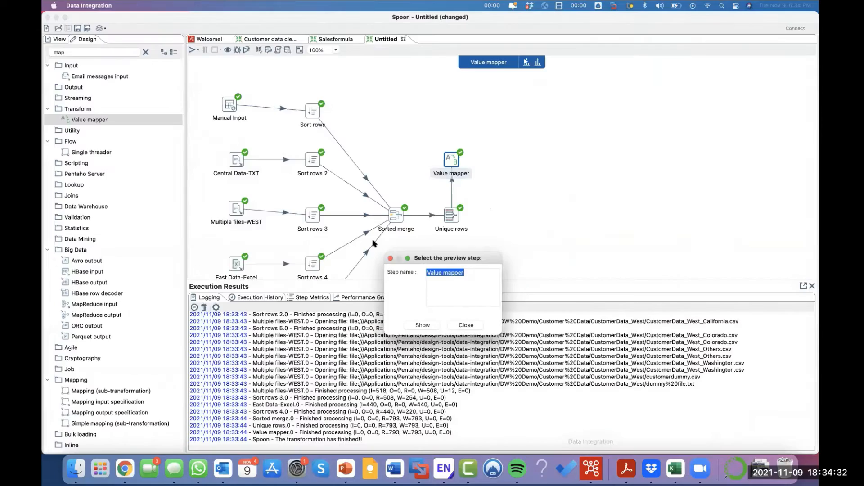
click(463, 326)
click(442, 297)
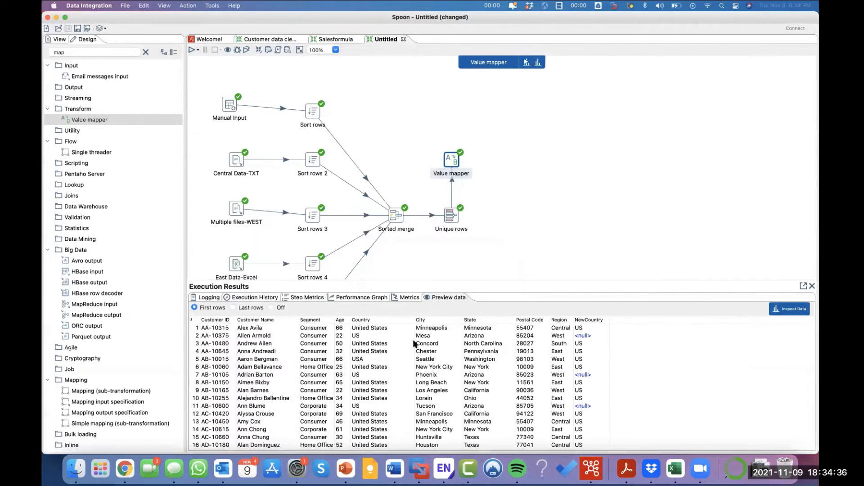
click(439, 321)
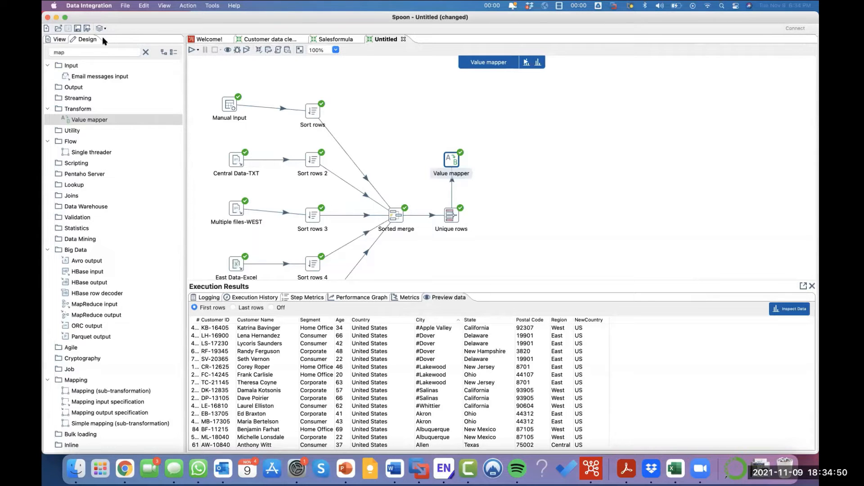
- Find the Replace in string step by searching for string, add it beside Value mapper and connect Value mapper to it
click(102, 51)
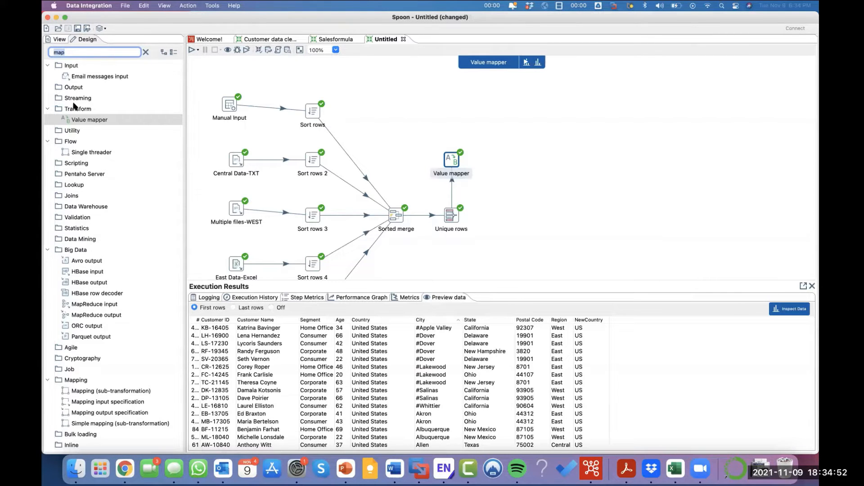
click(74, 106)
click(73, 57)
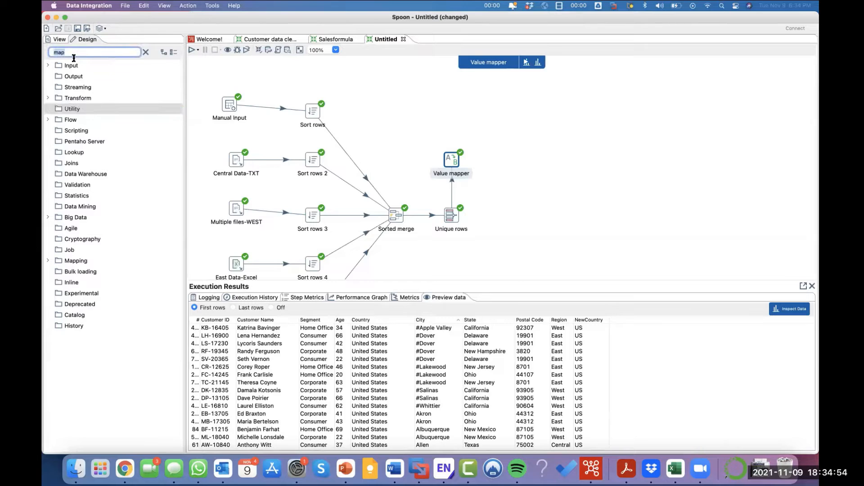
text(string)
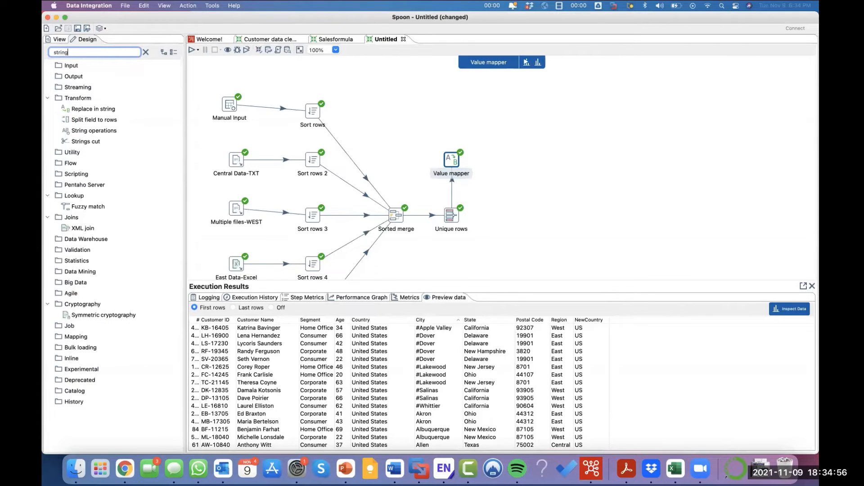
click(76, 109)
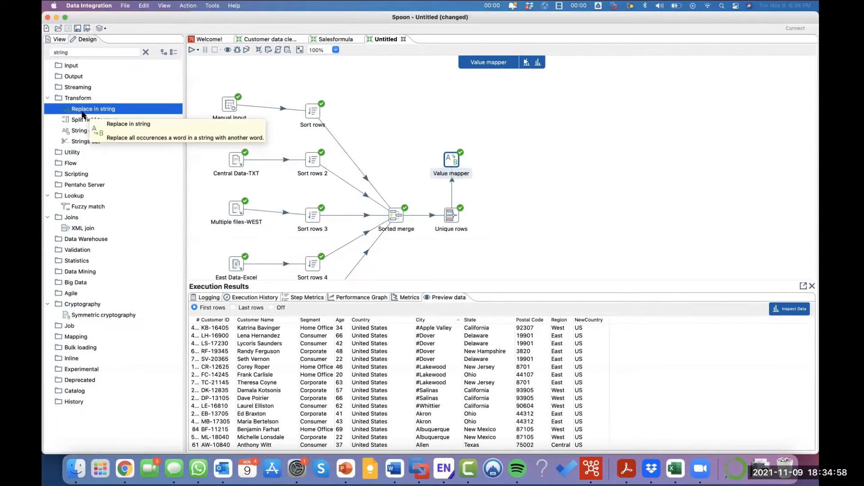
drag(77, 109, 522, 166)
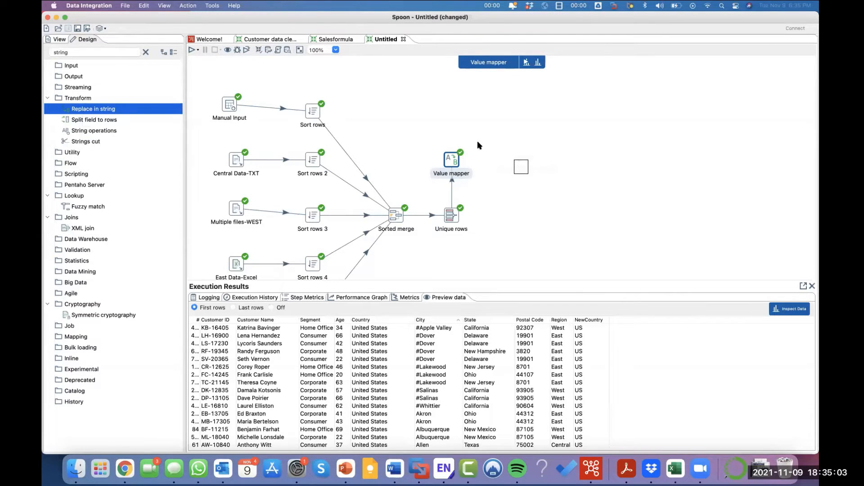
click(456, 160)
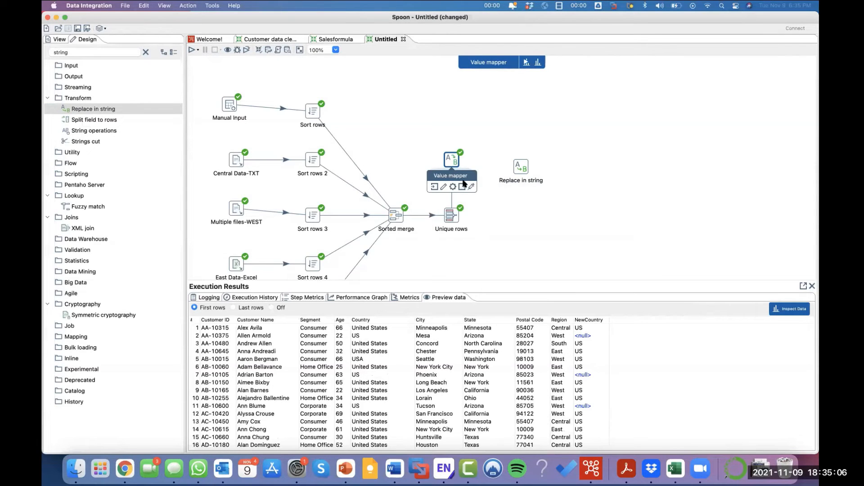
drag(511, 161, 523, 161)
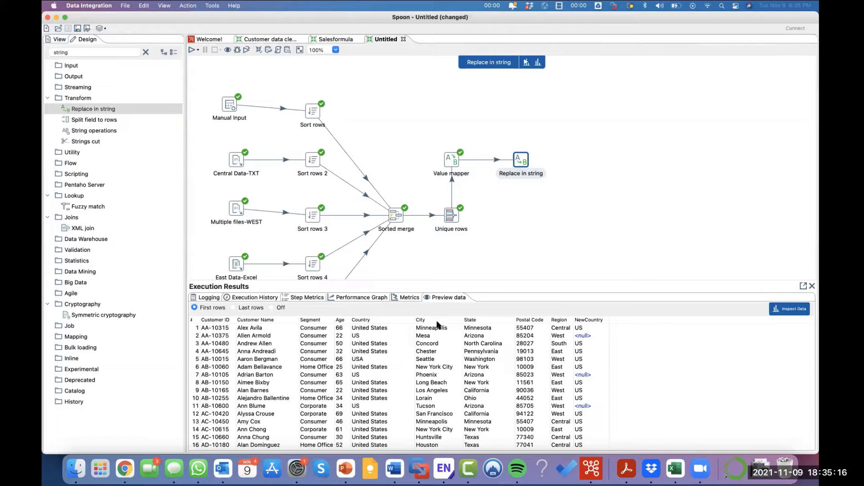
- Open the Replace in string settings and choose City as the in stream field
double_click(521, 160)
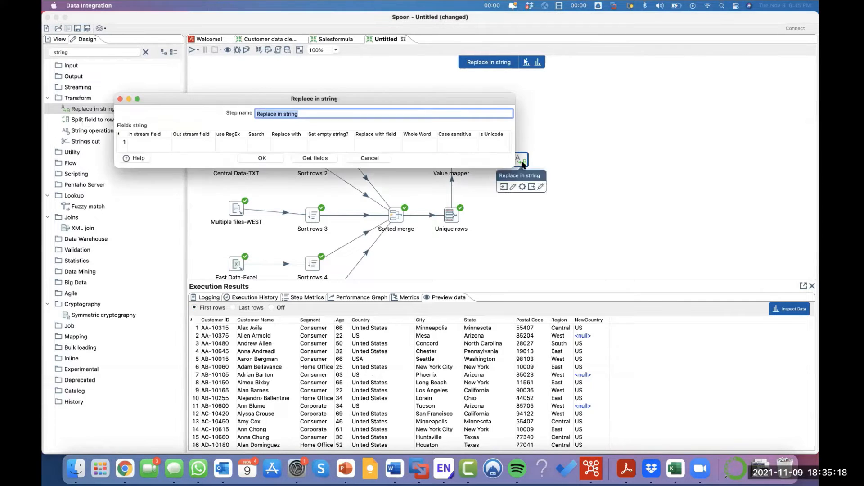
click(159, 143)
click(161, 141)
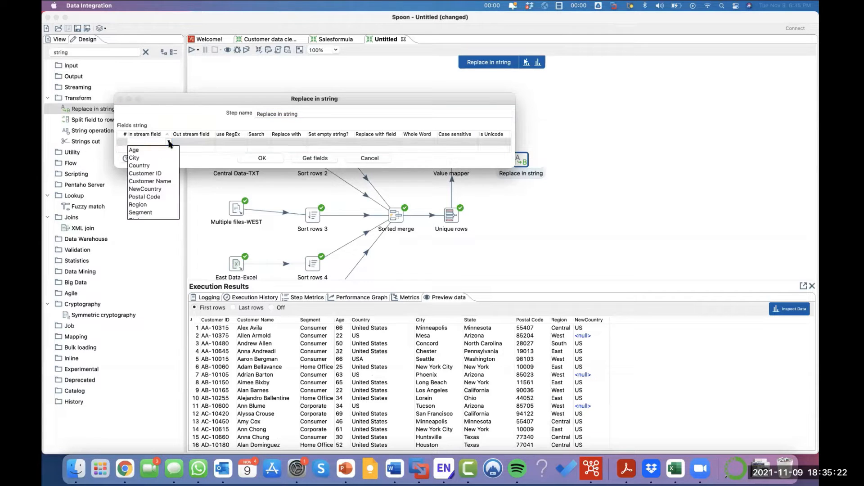
click(150, 155)
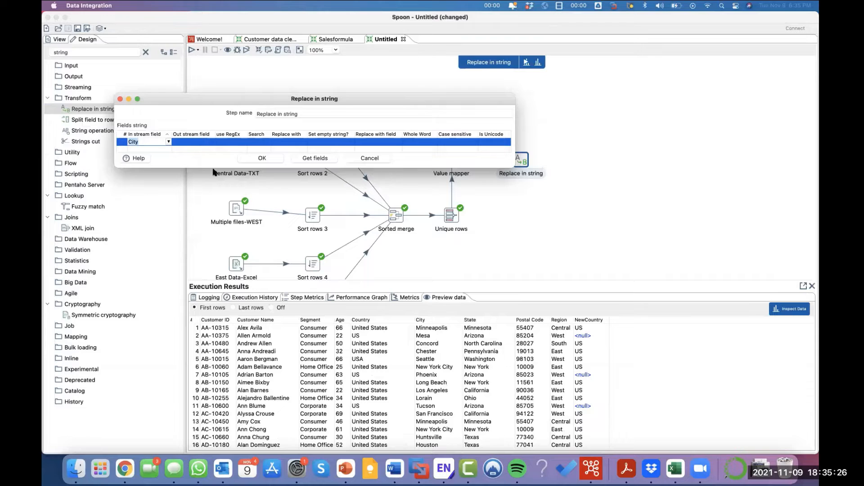
drag(213, 171, 232, 232)
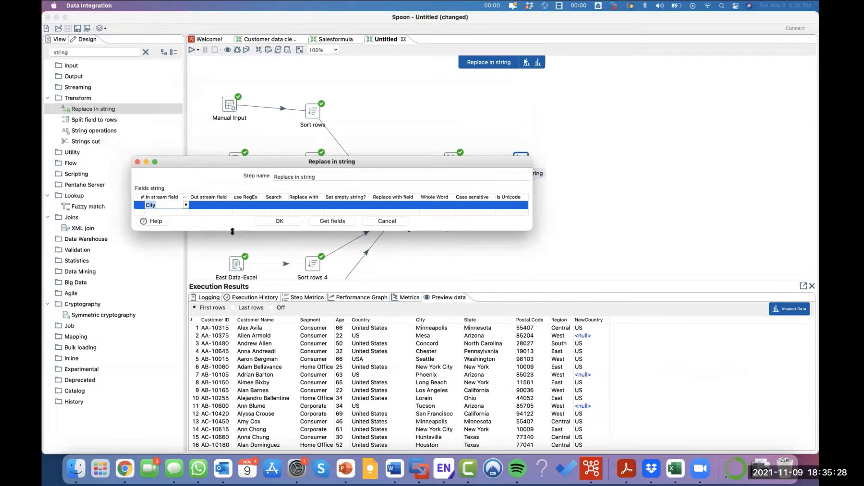
- Enter # as the search value for the City field, with the replacement blank, and confirm the Replace in string settings
click(270, 204)
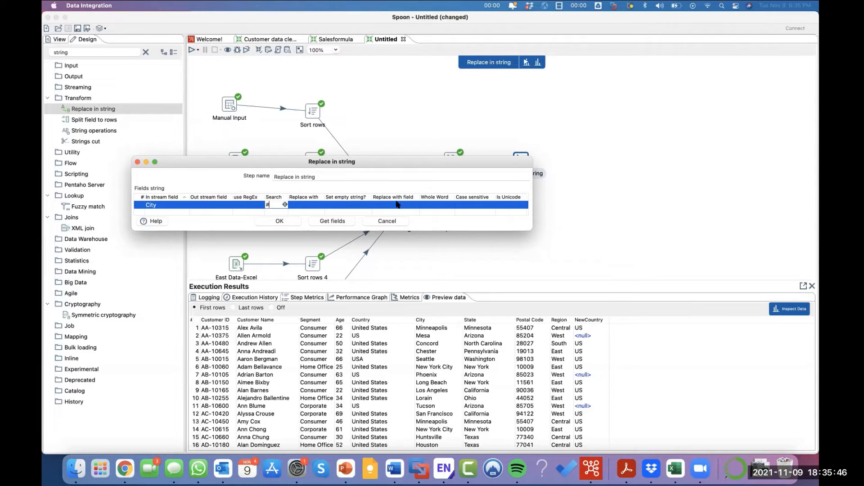
click(431, 206)
click(475, 206)
click(505, 206)
drag(534, 205, 501, 207)
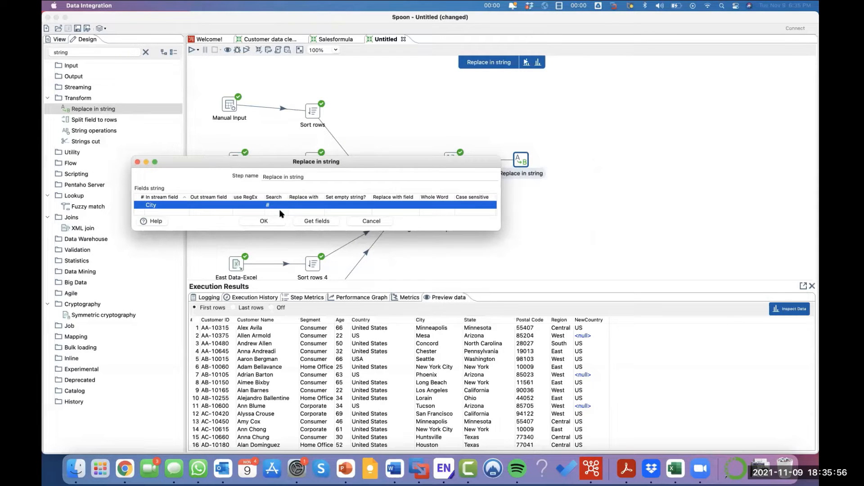
click(274, 222)
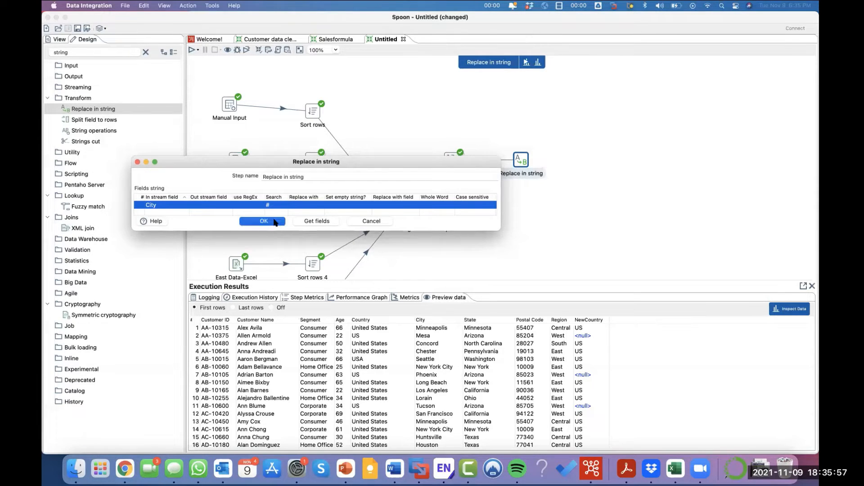
- Preview the Replace in string output with a quick launch and sort the rows by City
right_click(523, 163)
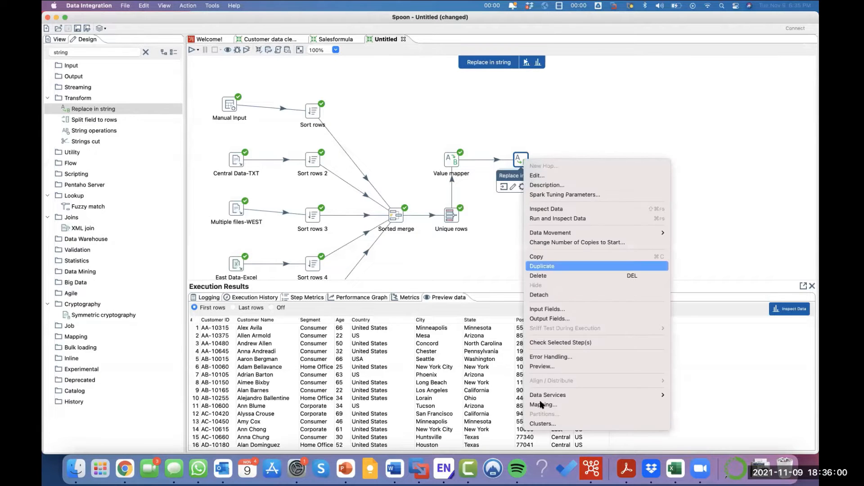
click(549, 366)
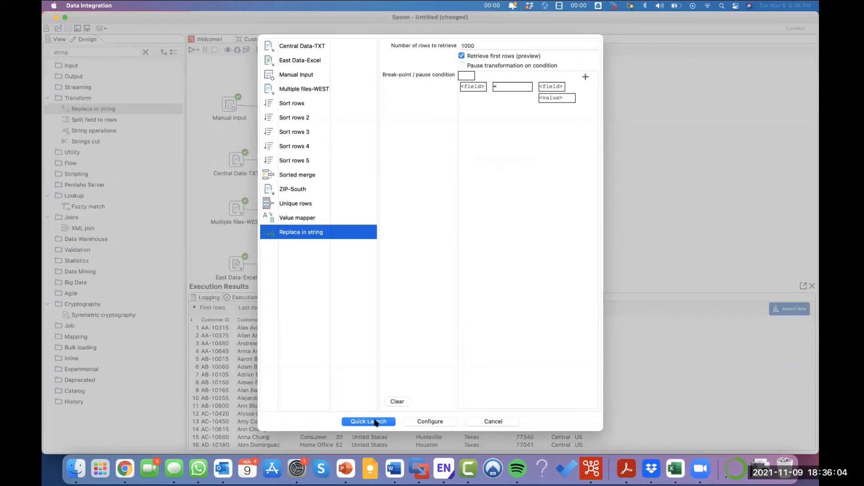
click(369, 422)
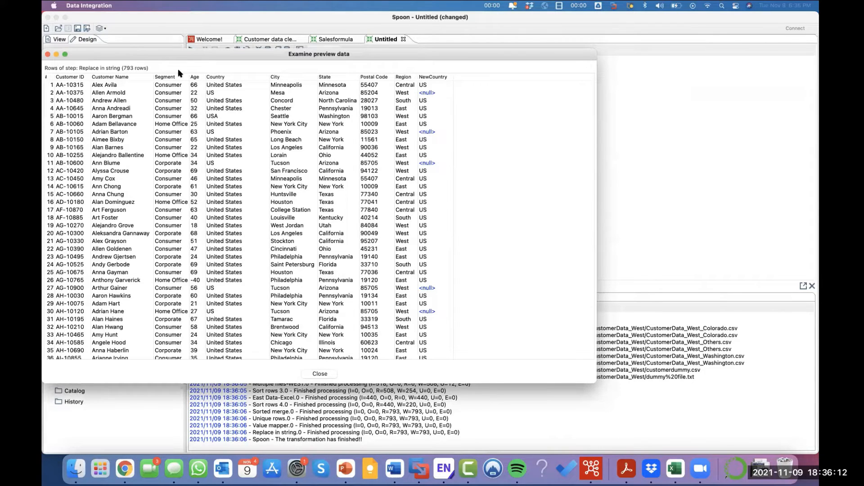
click(274, 80)
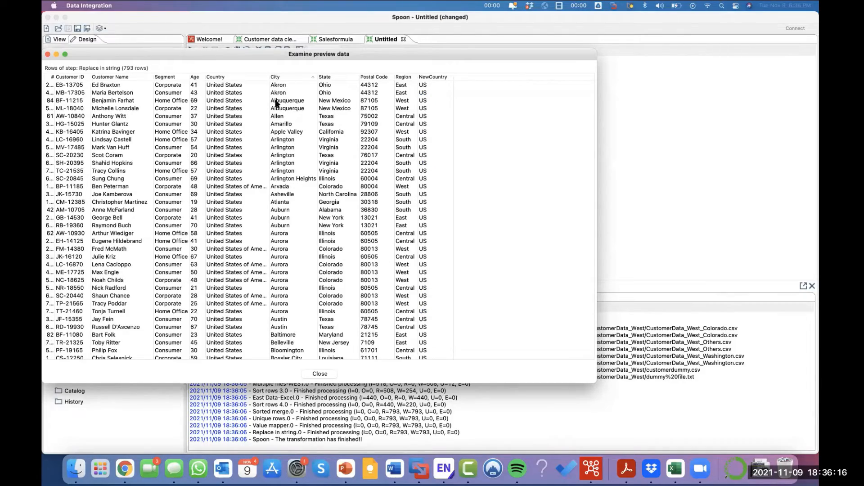
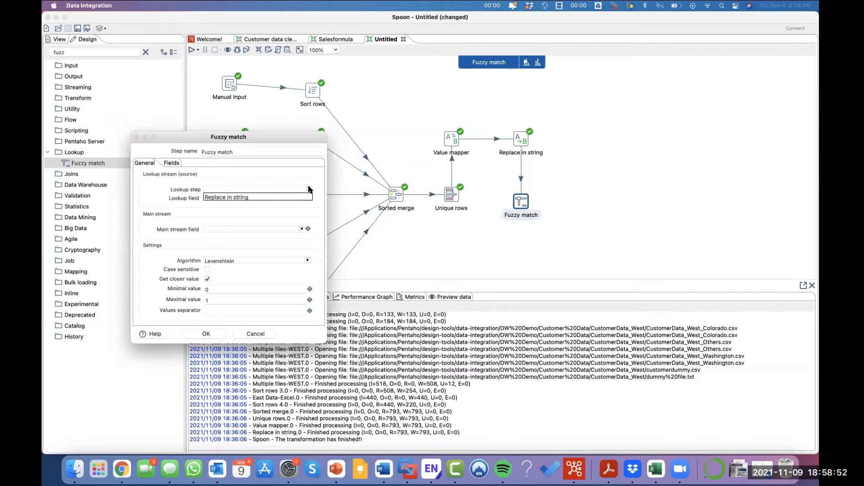
- Check which lookup steps are available in the Fuzzy match settings and close the settings without choosing one
click(245, 185)
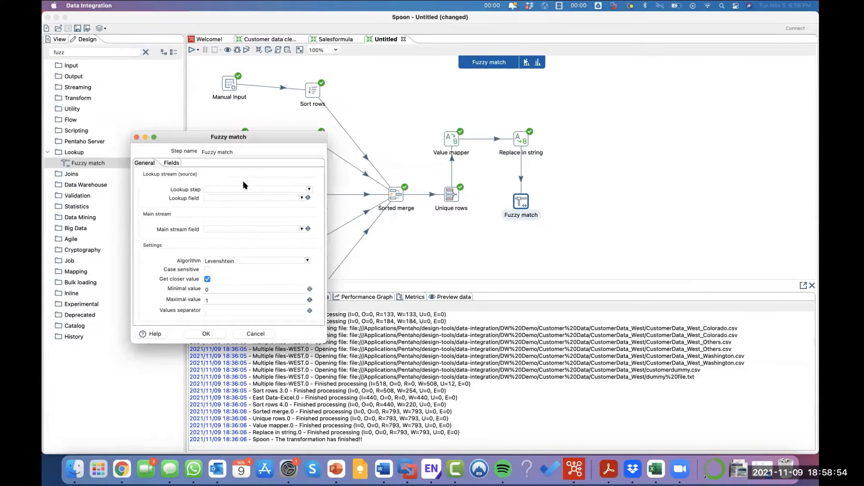
click(309, 189)
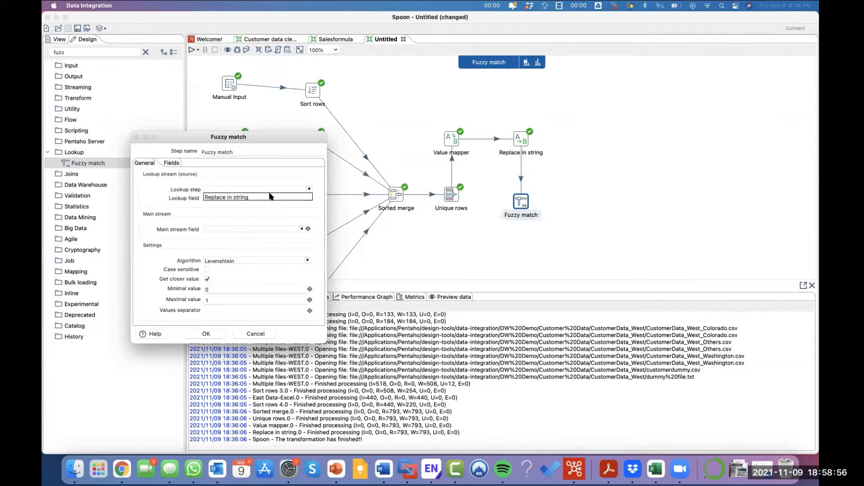
click(275, 178)
click(137, 137)
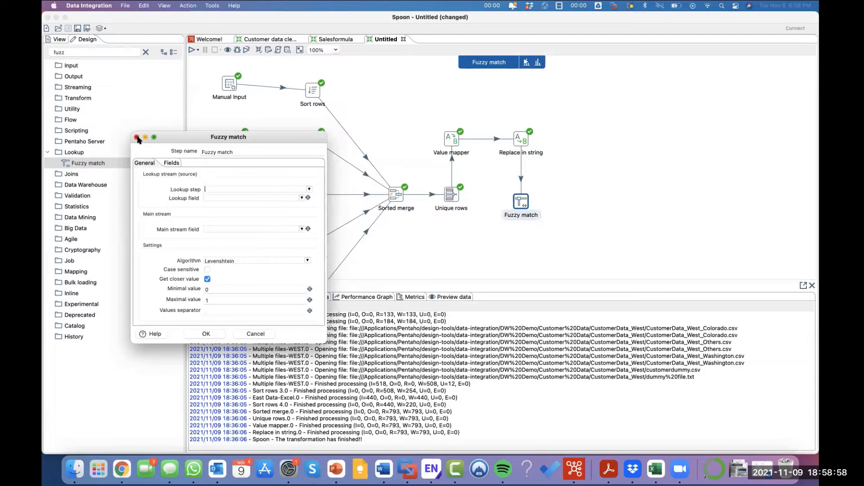
- Switch to Chrome, look through the Pentaho files folder in the Blackboard course documents, and return to Spoon
click(121, 469)
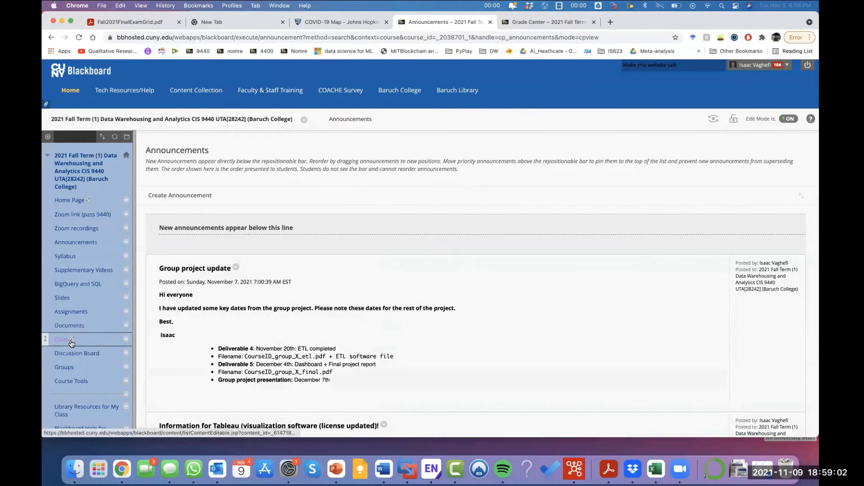
click(78, 321)
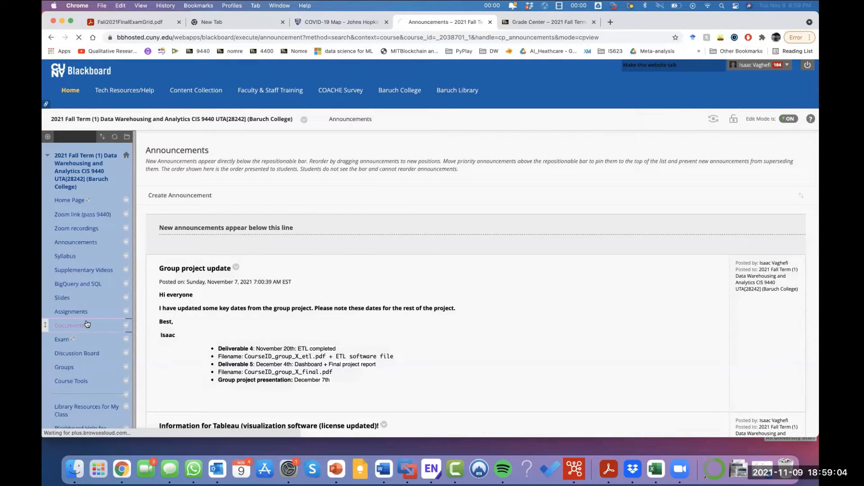
scroll(220, 256, down, 5)
click(213, 320)
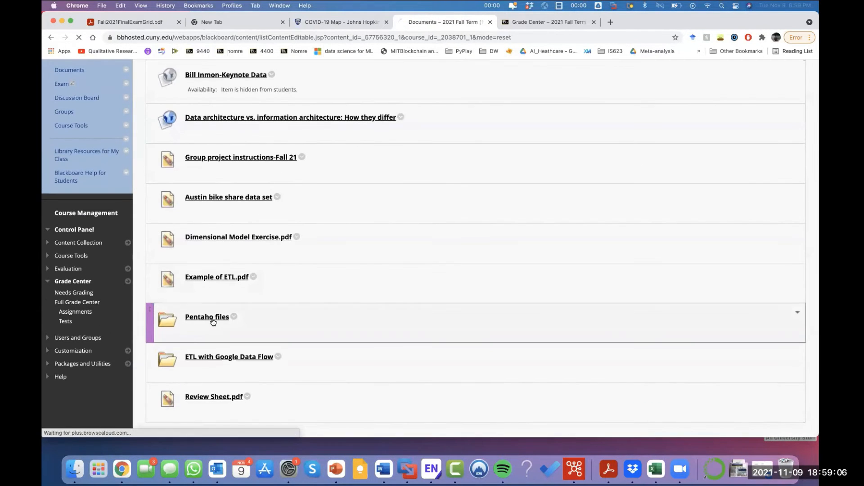
scroll(213, 321, down, 5)
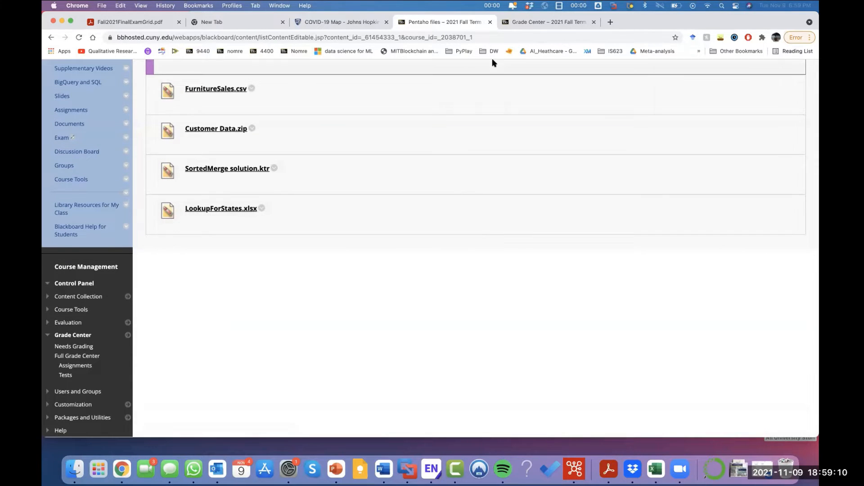
click(575, 469)
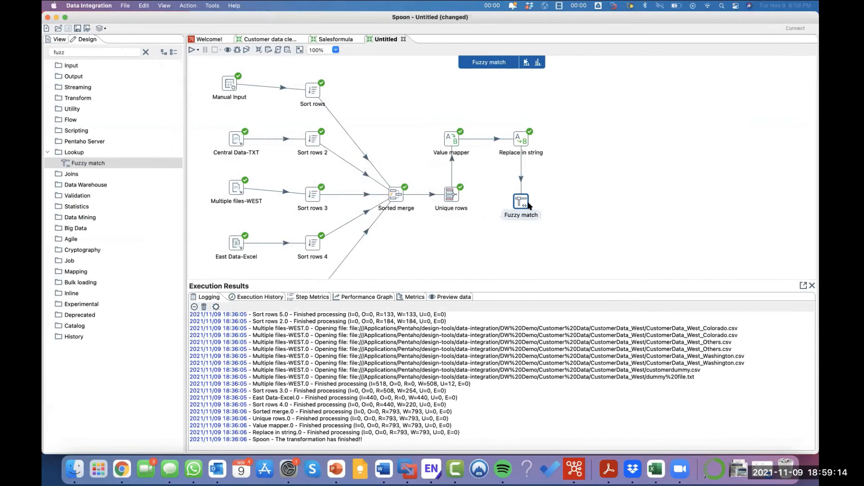
- Find the Microsoft Excel input step, add it to the canvas below Fuzzy match, and connect it to Fuzzy match
click(70, 52)
text(e)
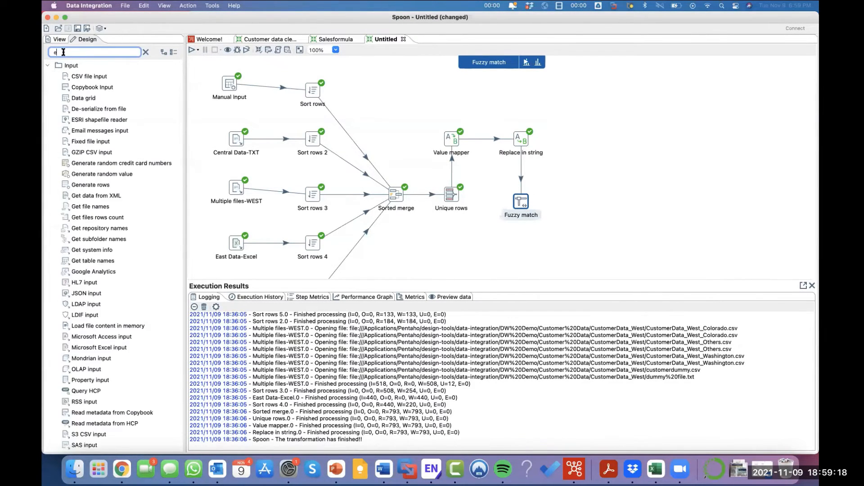
text(xcel)
drag(97, 77, 506, 262)
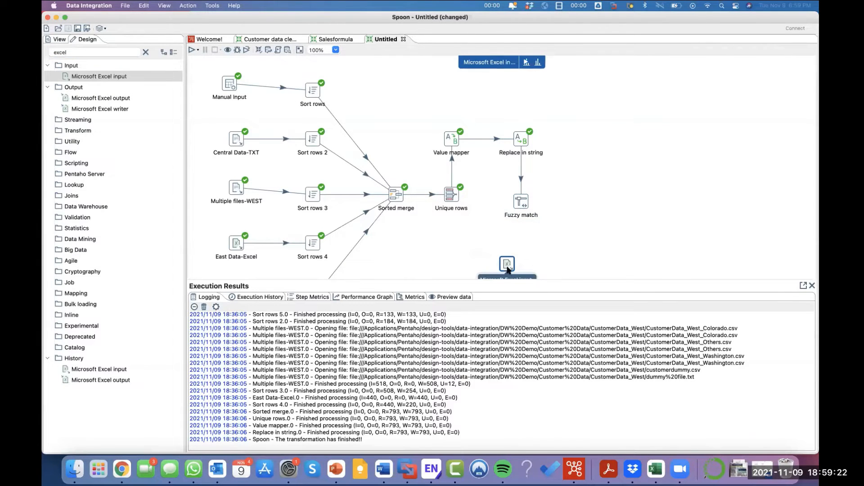
scroll(509, 270, down, 2)
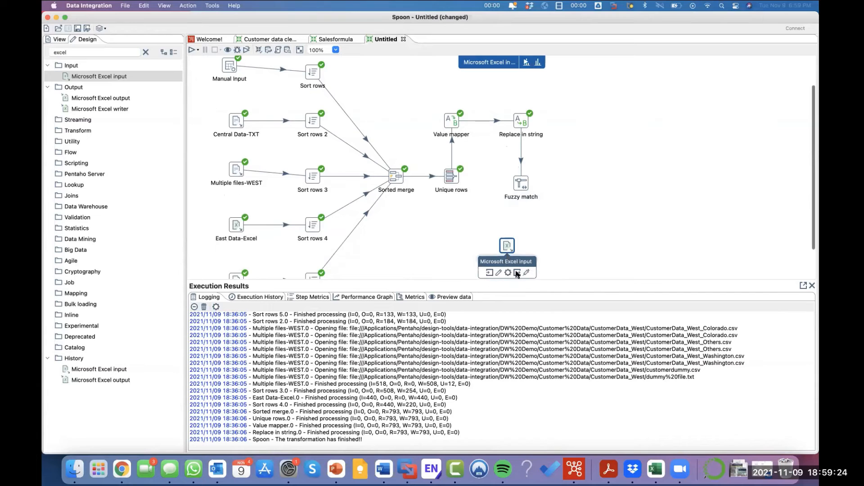
drag(517, 274, 523, 190)
- Open the Microsoft Excel input settings and set the spreadsheet type to Excel 2007 XLSX (Apache POI)
double_click(508, 246)
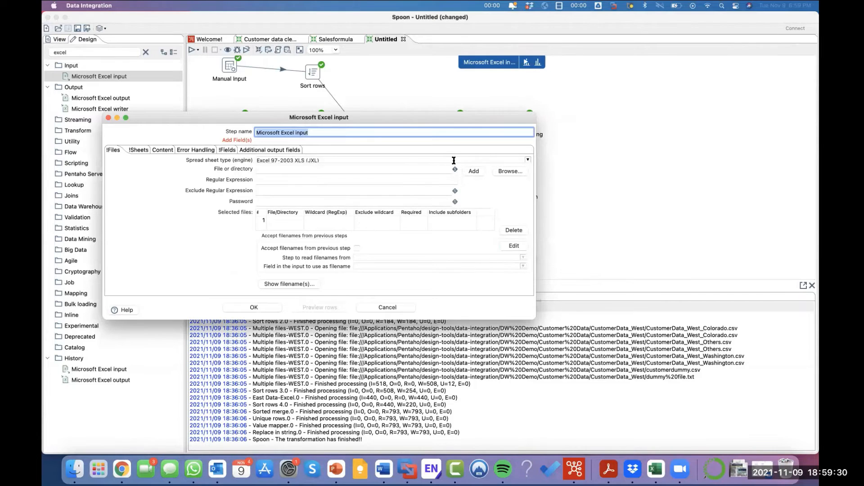
click(453, 161)
click(528, 160)
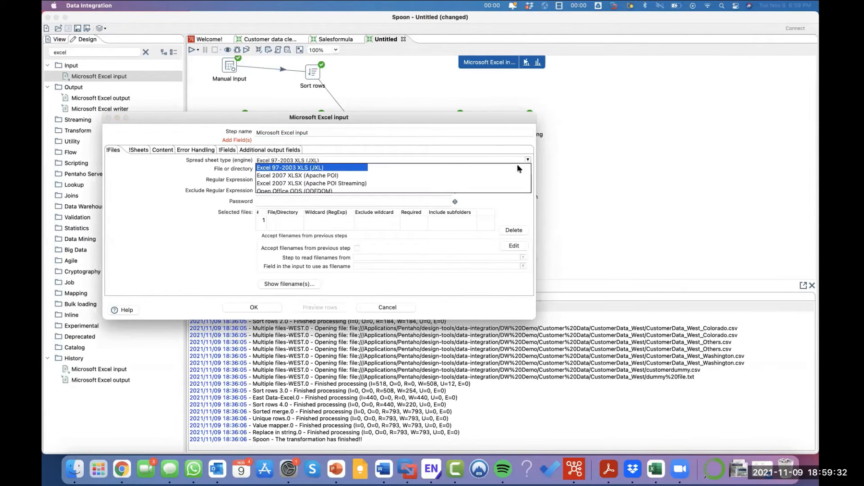
click(323, 175)
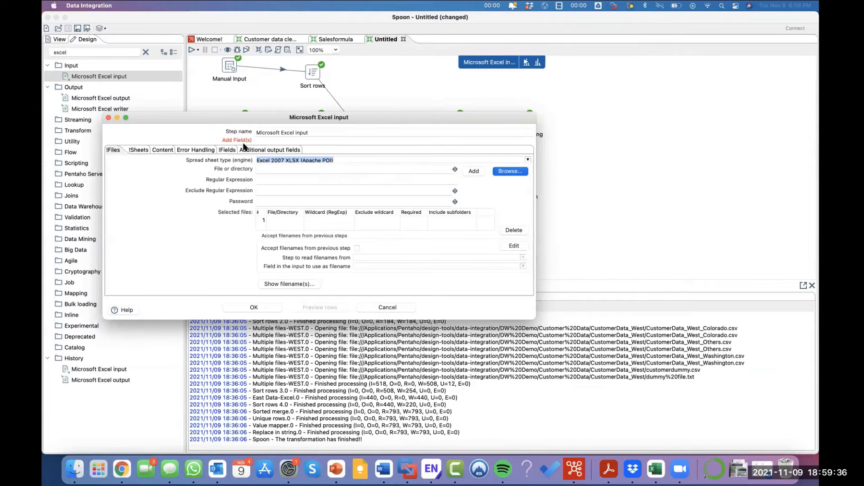
- Search the DW Demo folder for "look" and add LookupForStates.xlsx to the selected files of the Excel input
click(570, 88)
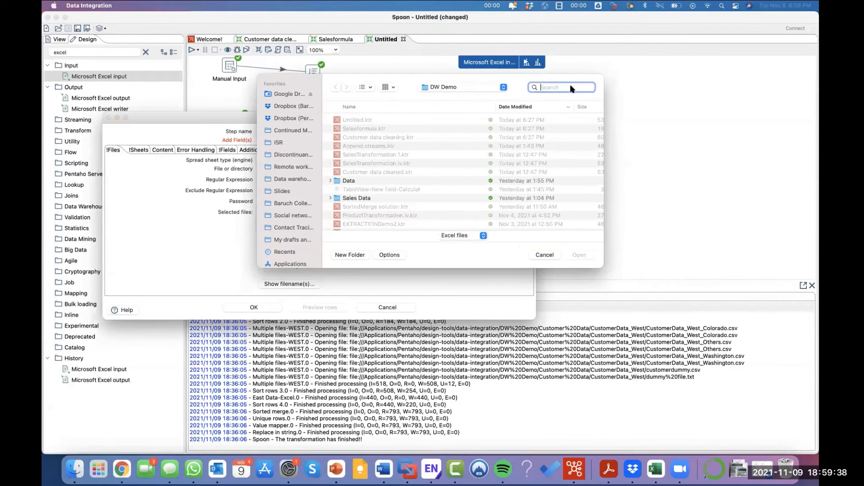
text(look)
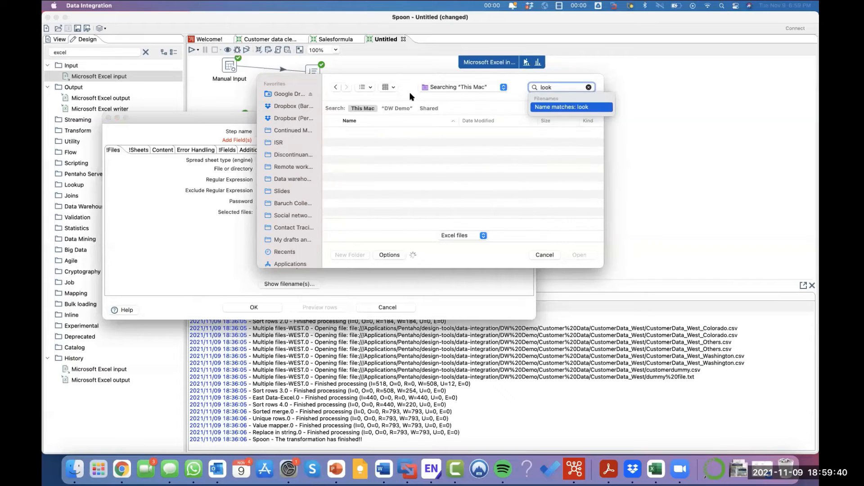
click(394, 109)
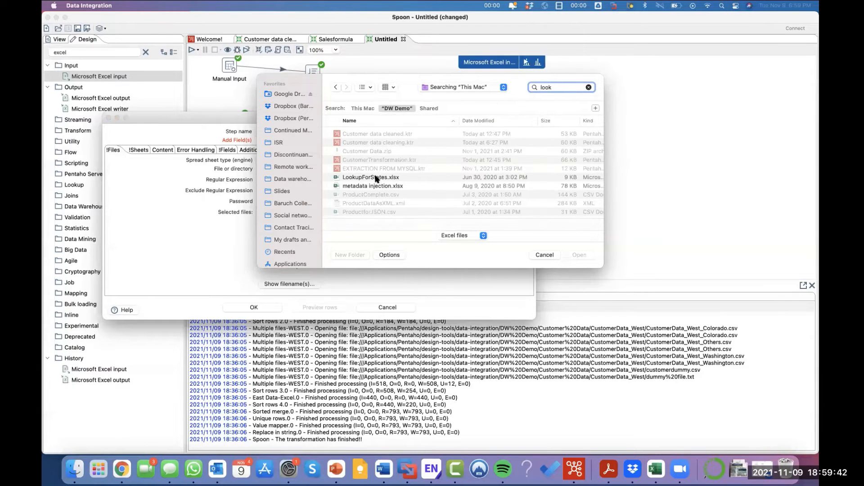
click(376, 180)
double_click(376, 180)
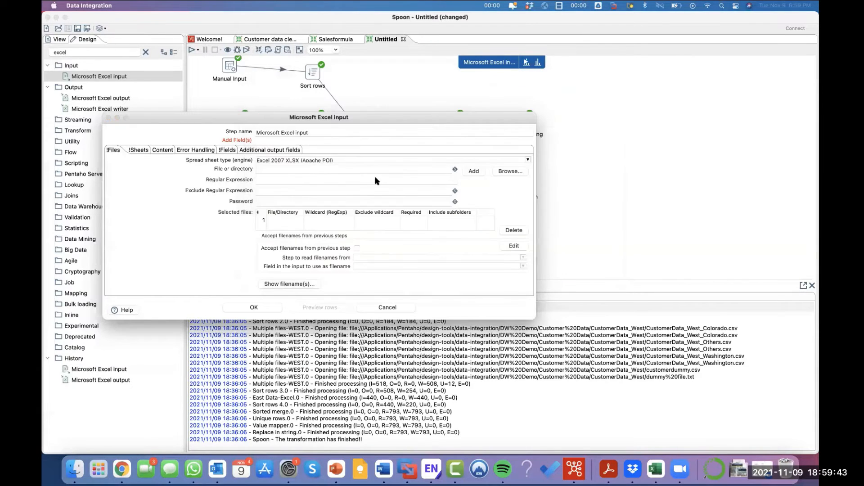
click(474, 171)
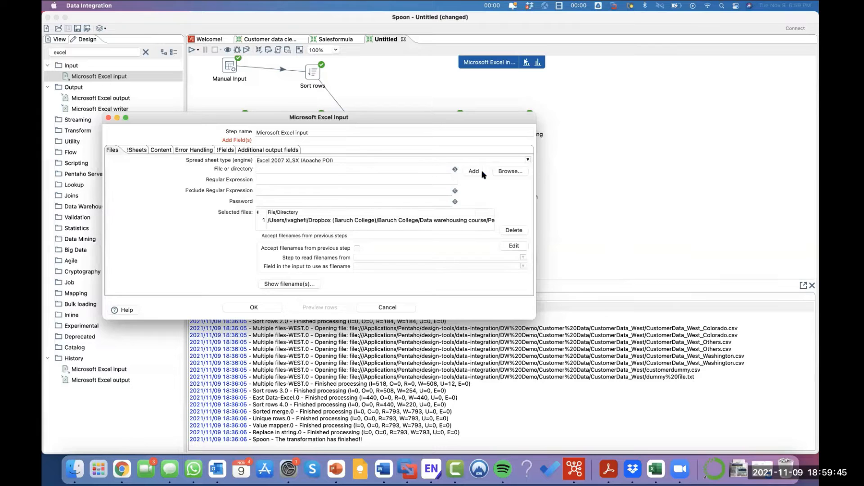
- Add Sheet1 to the list of sheets to read and confirm the Microsoft Excel input settings
click(143, 151)
click(279, 285)
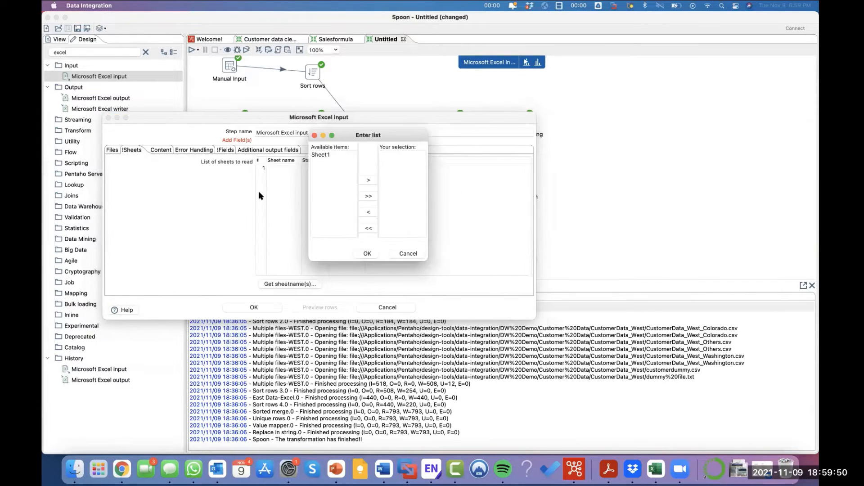
click(331, 154)
click(363, 179)
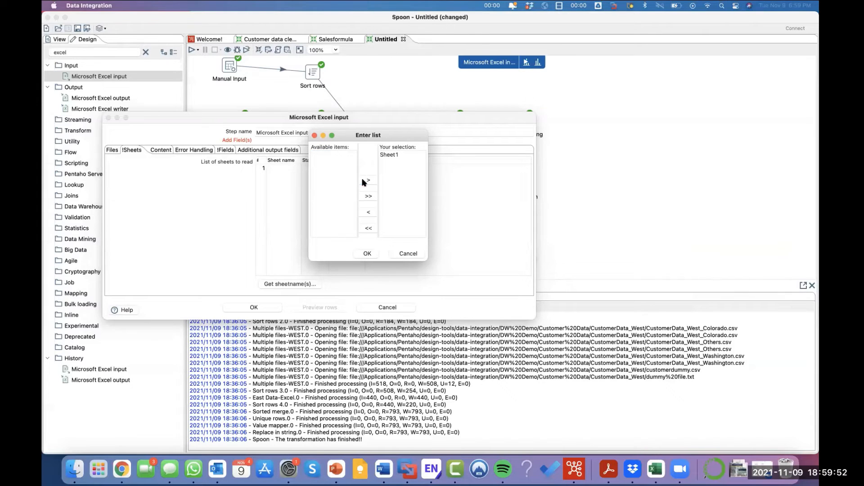
click(362, 254)
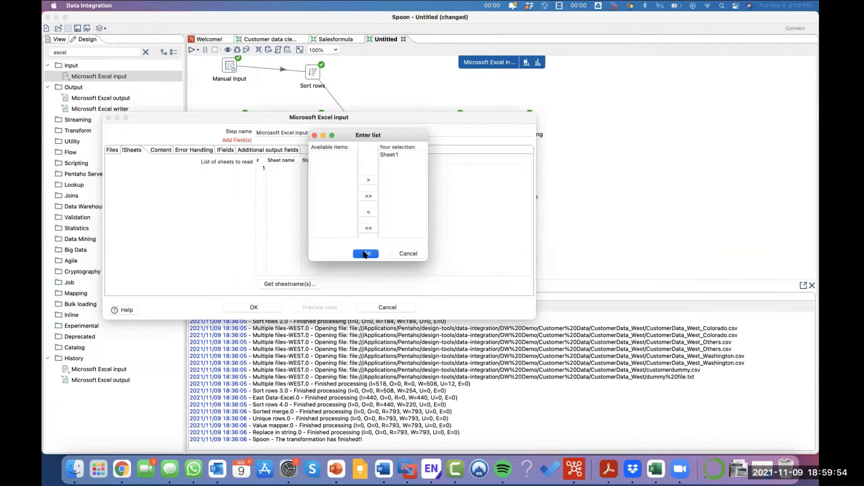
click(254, 307)
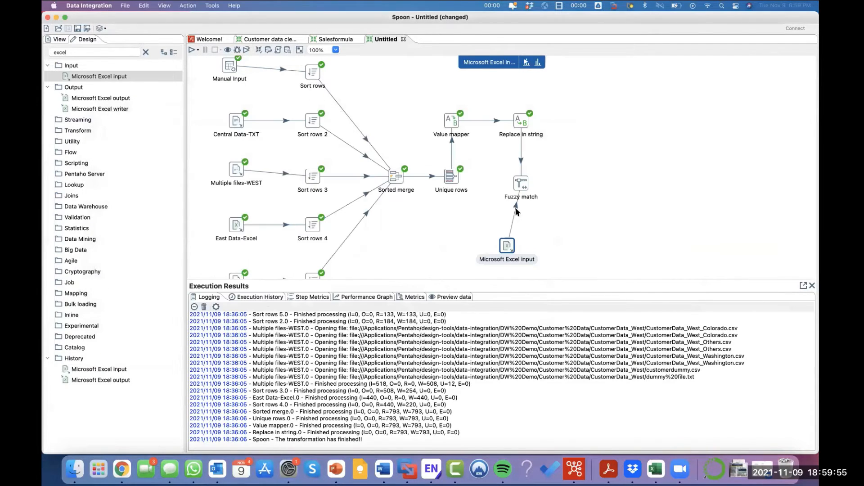
- Set the Fuzzy match lookup step to Microsoft Excel input, check the available lookup fields, and confirm the settings
double_click(520, 183)
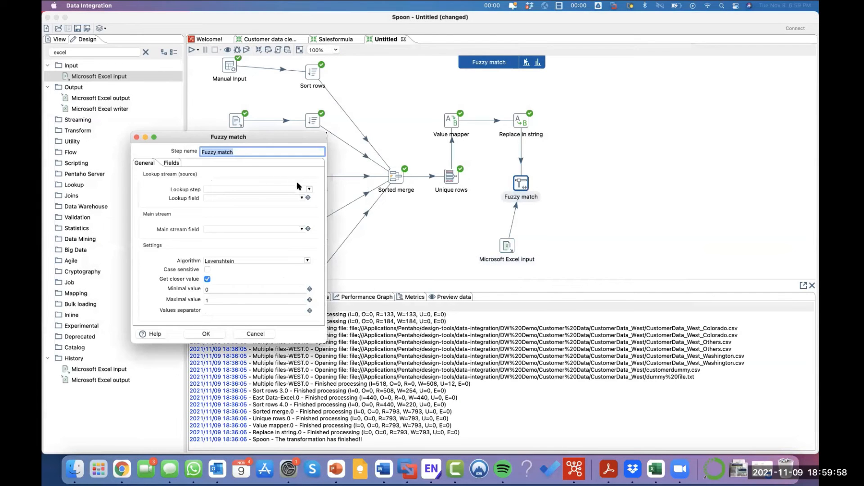
click(310, 189)
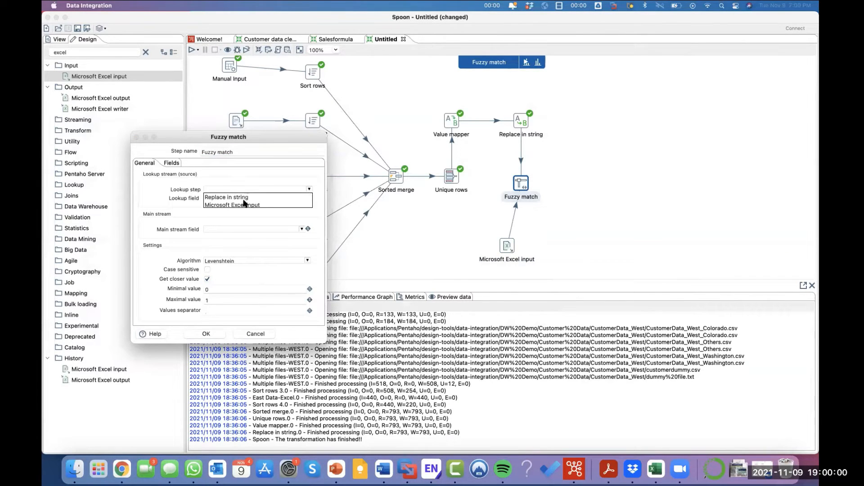
click(213, 205)
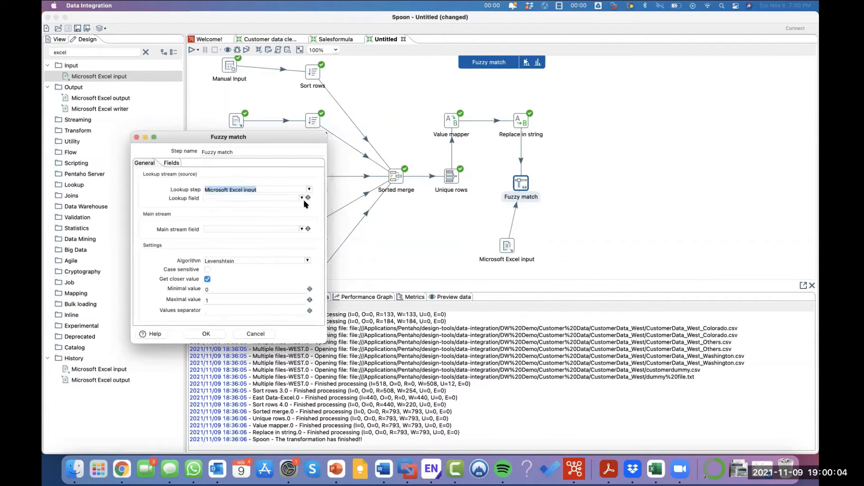
click(301, 199)
click(301, 198)
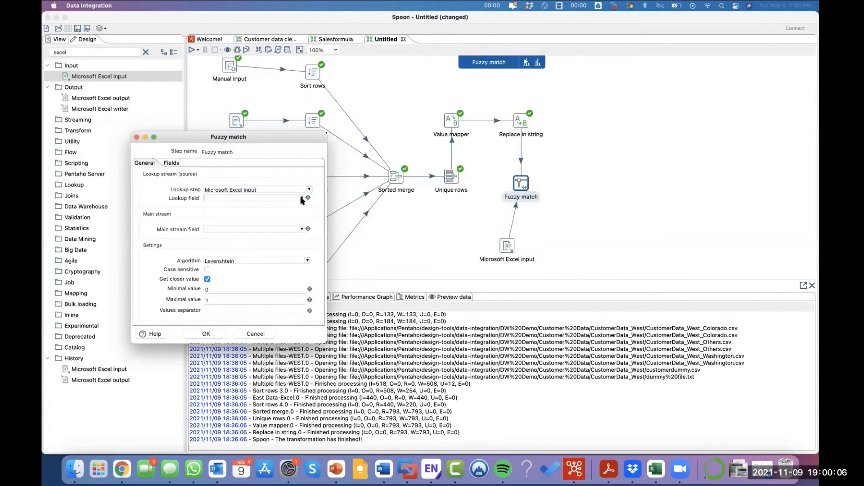
click(301, 199)
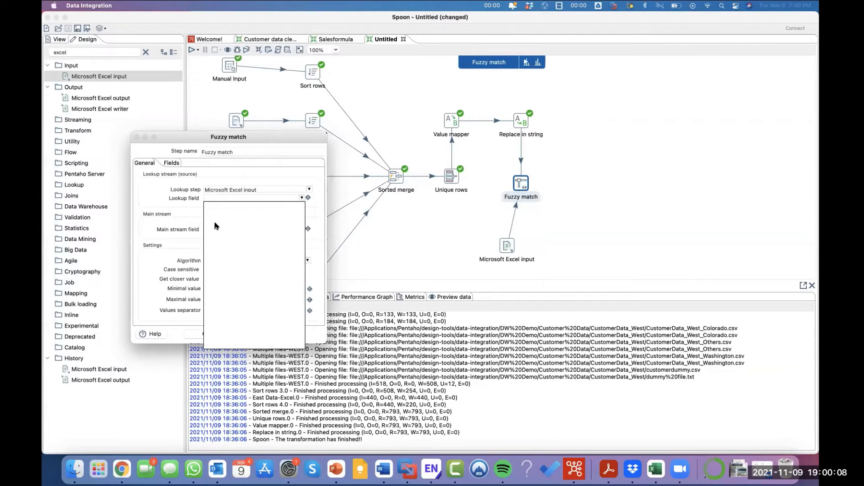
click(248, 177)
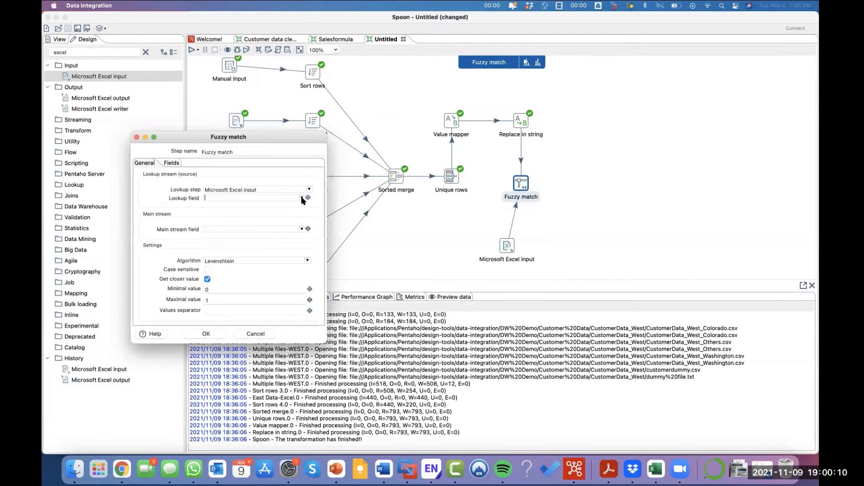
click(206, 334)
- Reopen the Microsoft Excel input settings and retrieve its fields from the header row
double_click(506, 246)
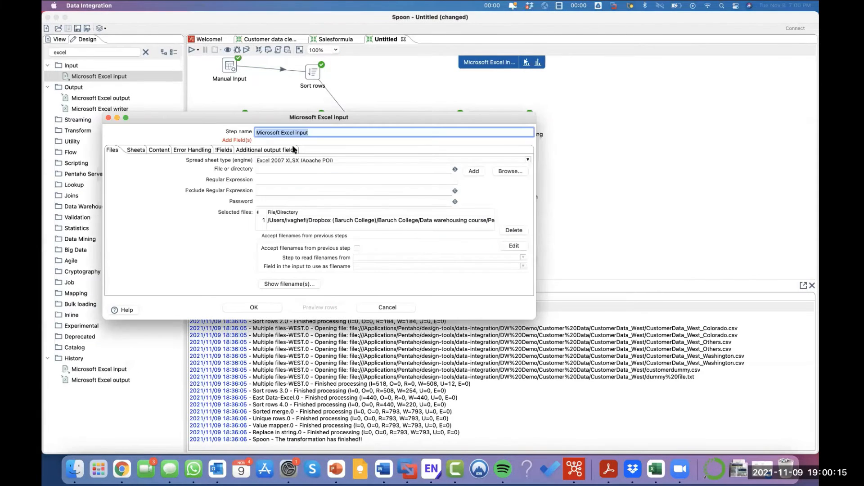
click(223, 150)
click(297, 285)
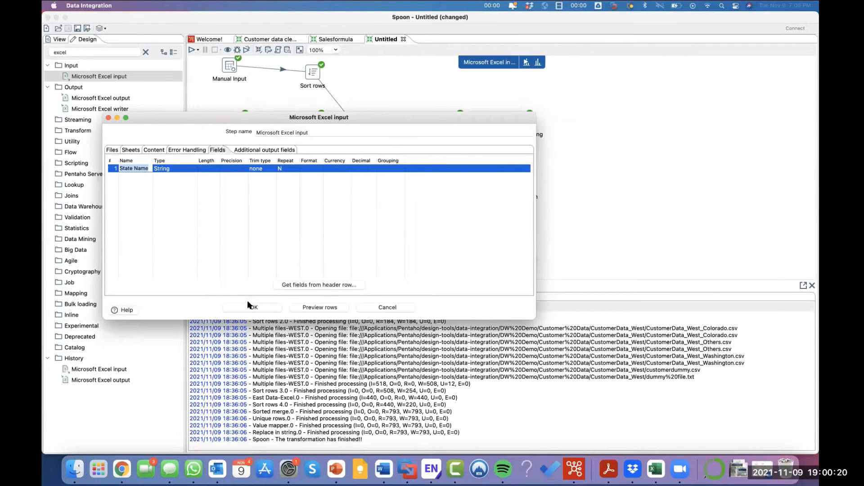
- Preview 1000 rows of the Microsoft Excel input, close the preview, and confirm the step's settings
click(315, 307)
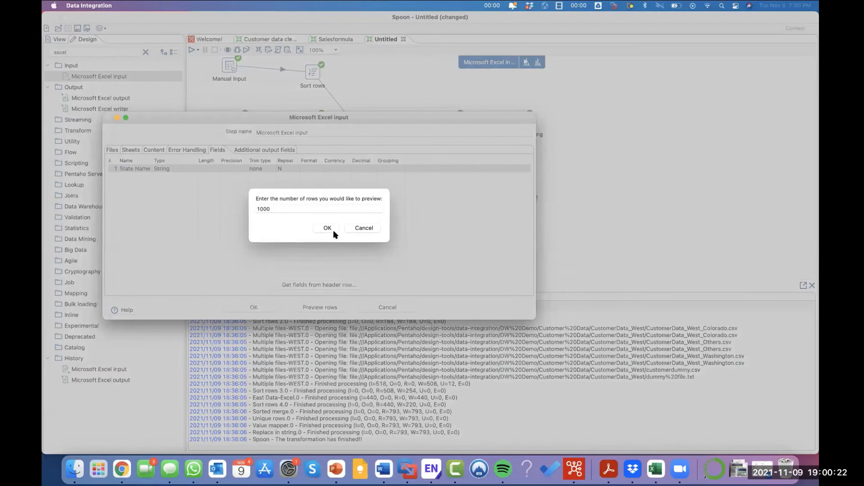
click(334, 230)
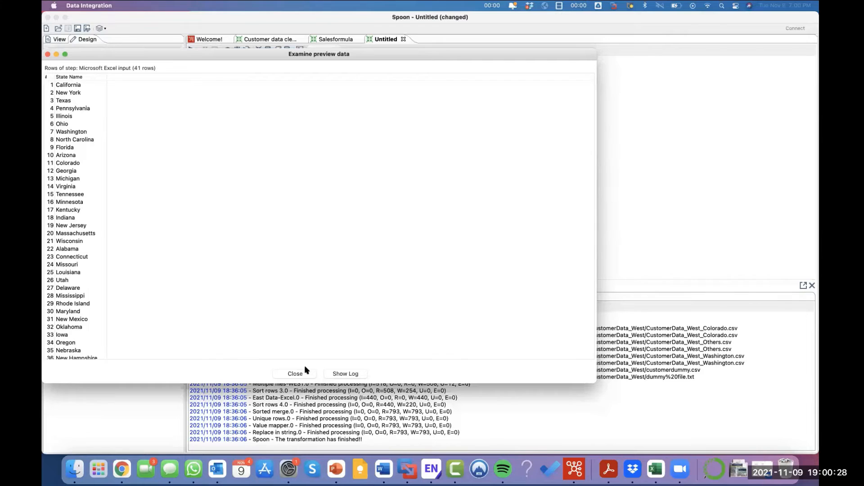
click(295, 374)
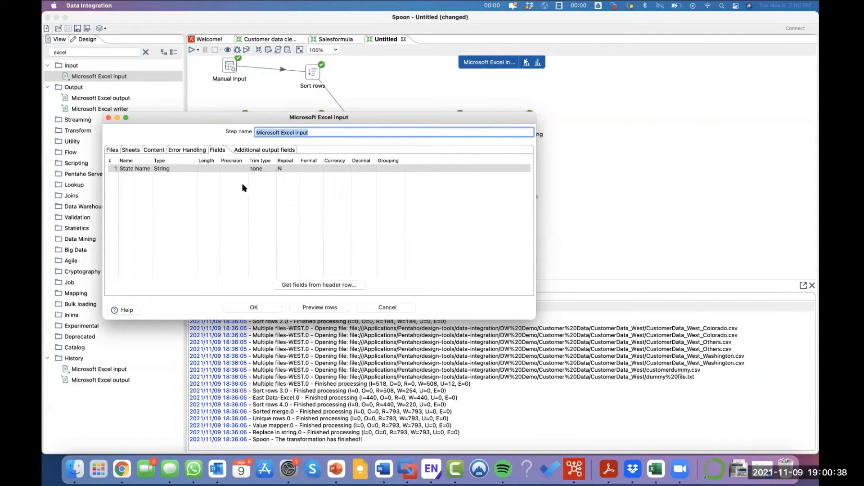
click(270, 308)
- Reopen the Fuzzy match settings and set the lookup field to State Name and the main stream field to State
click(519, 185)
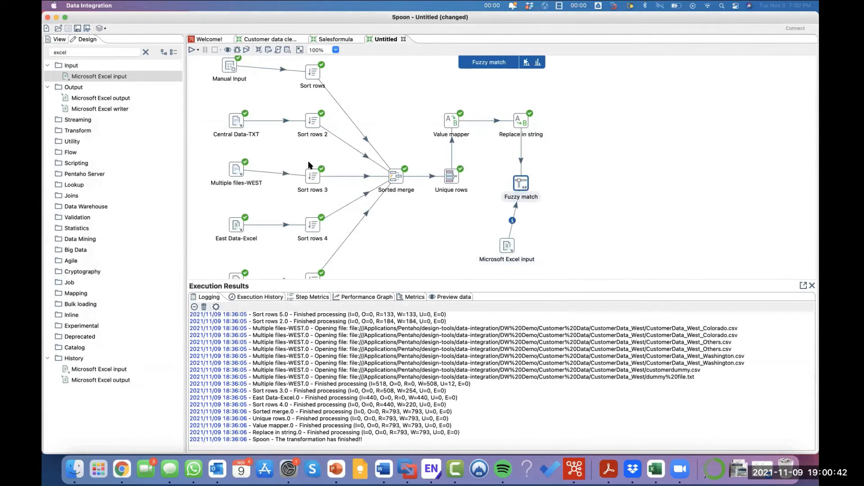
click(304, 198)
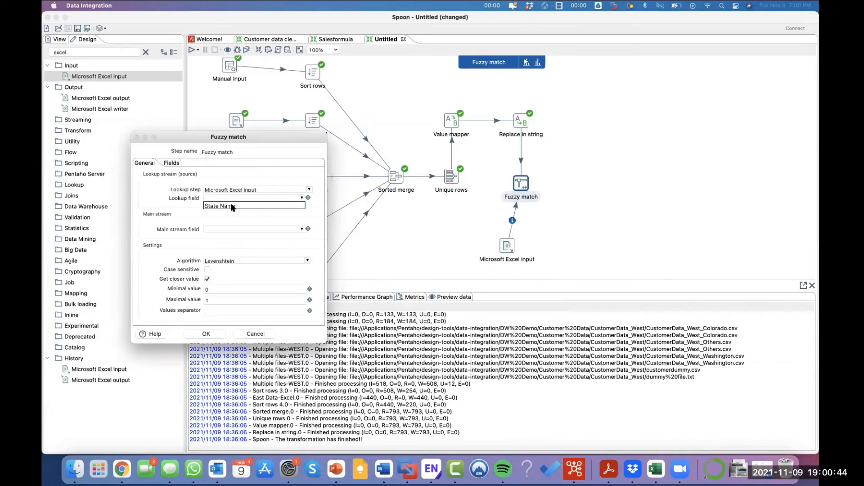
click(232, 206)
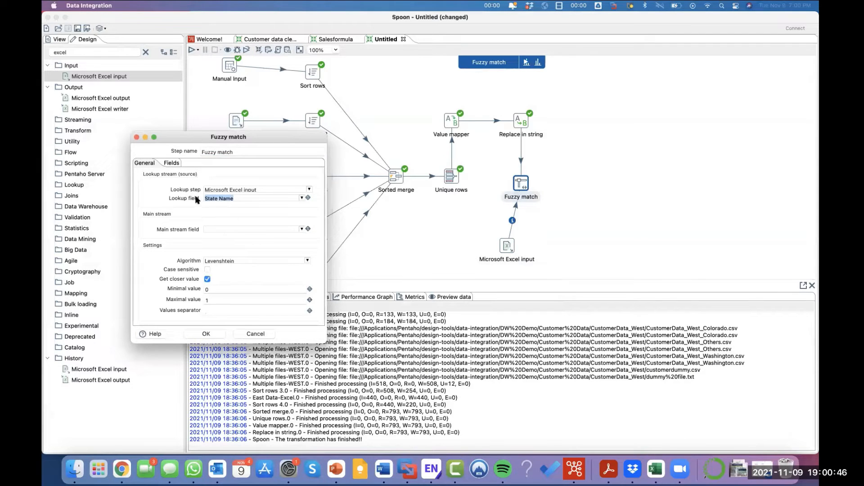
click(302, 230)
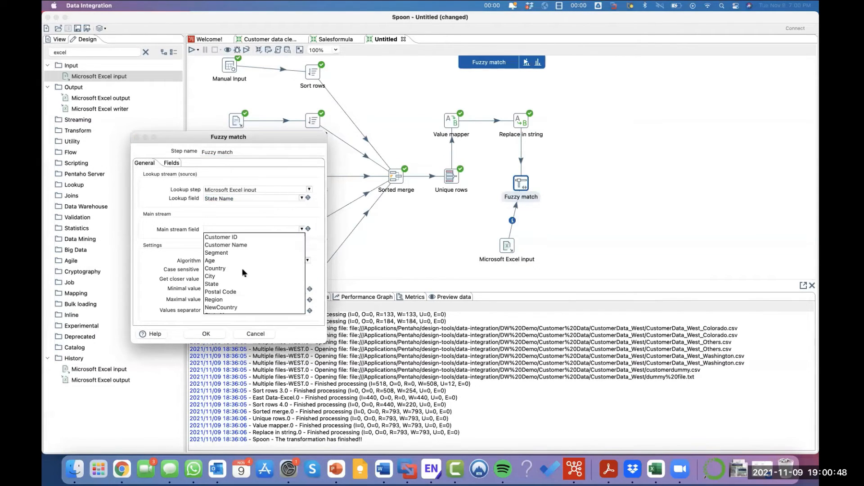
click(211, 284)
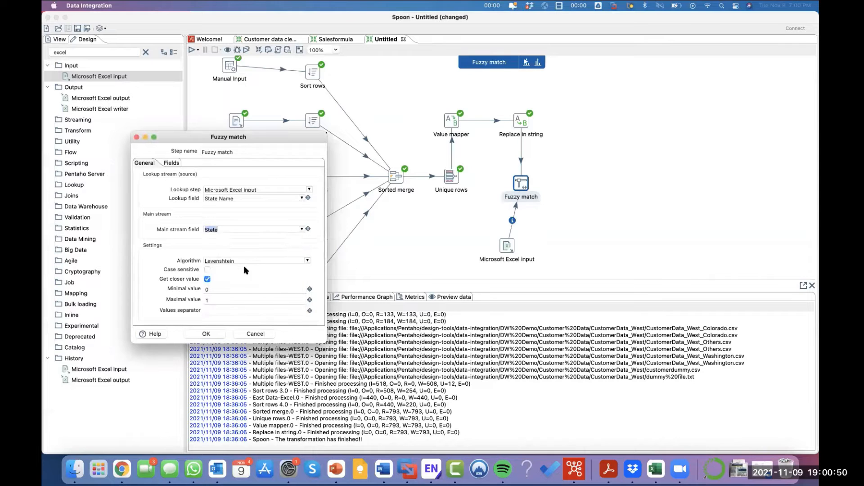
- Choose Levenshtein as the fuzzy match algorithm and set the maximal value to 10
click(306, 261)
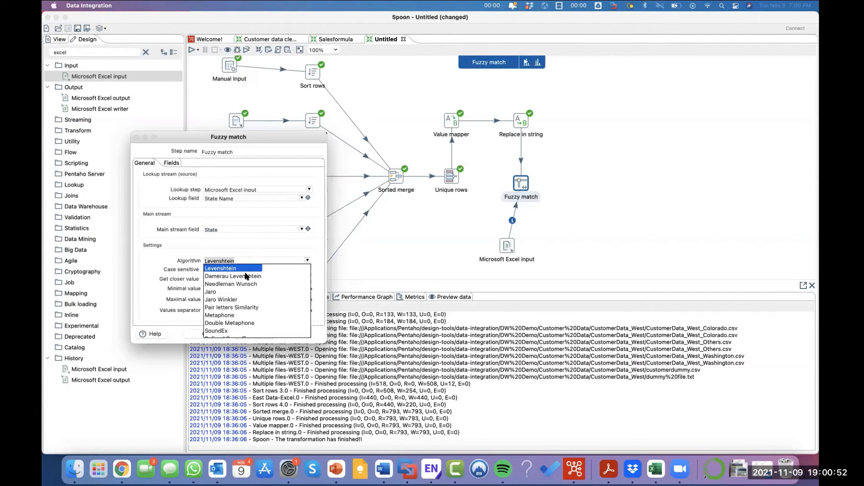
scroll(229, 316, down, 1)
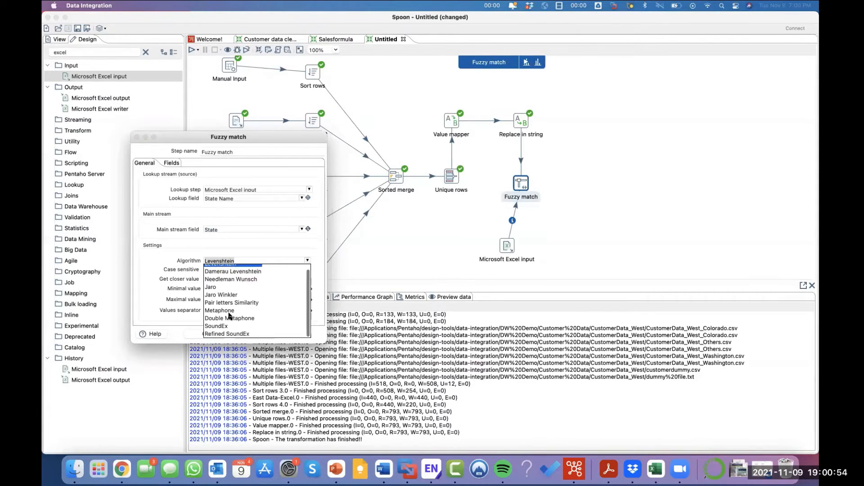
scroll(229, 316, up, 1)
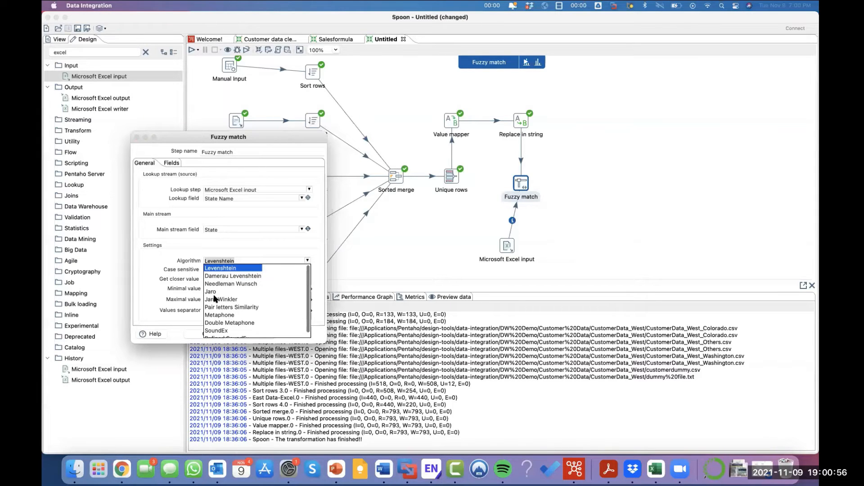
click(234, 269)
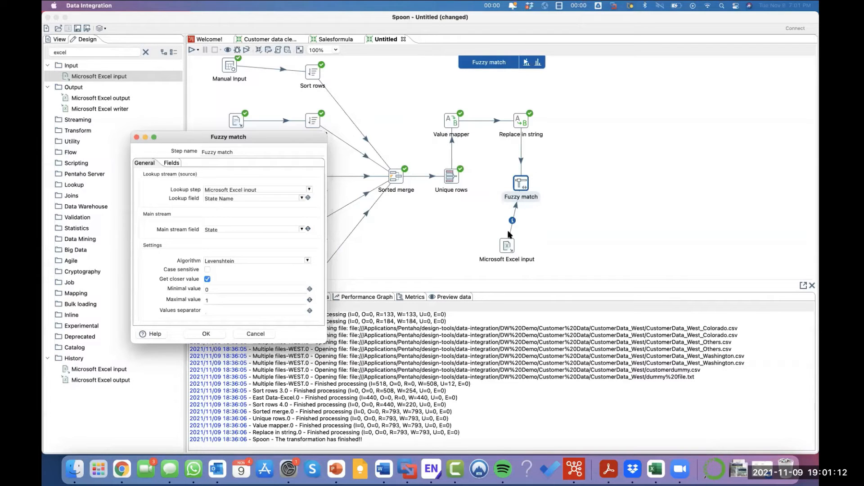
click(211, 299)
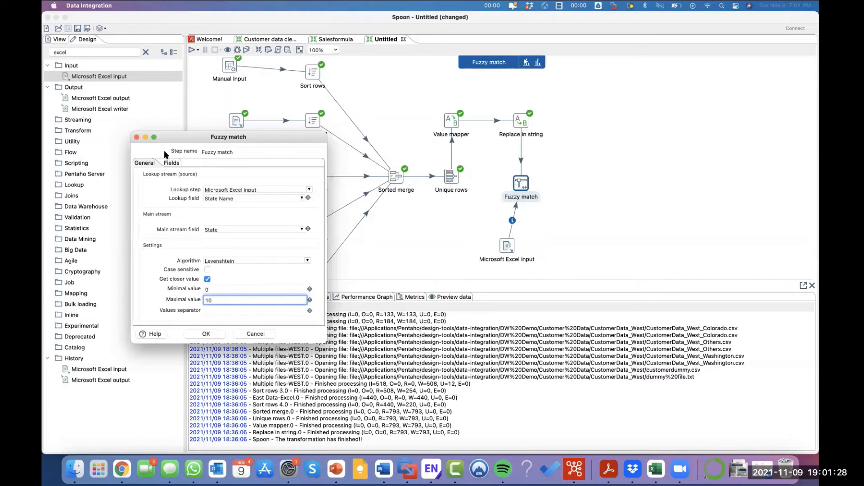
- Retrieve the additional output fields from the lookup stream for Fuzzy match and confirm the step's settings
click(168, 164)
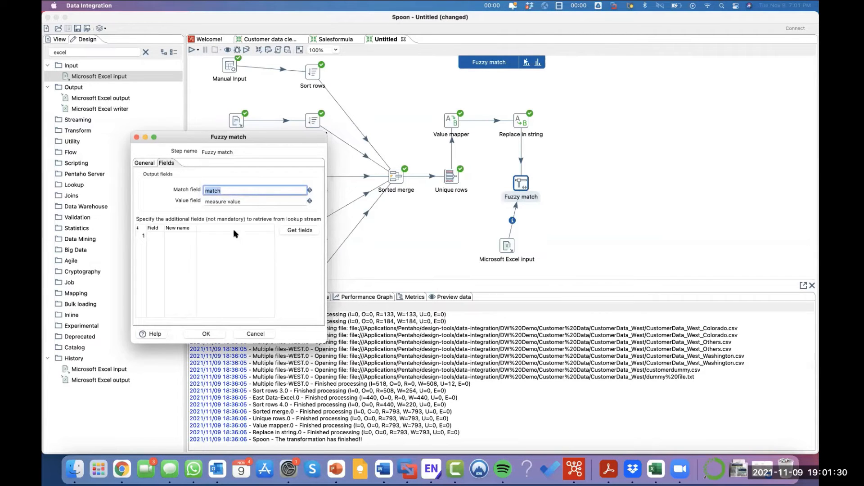
click(299, 234)
click(141, 165)
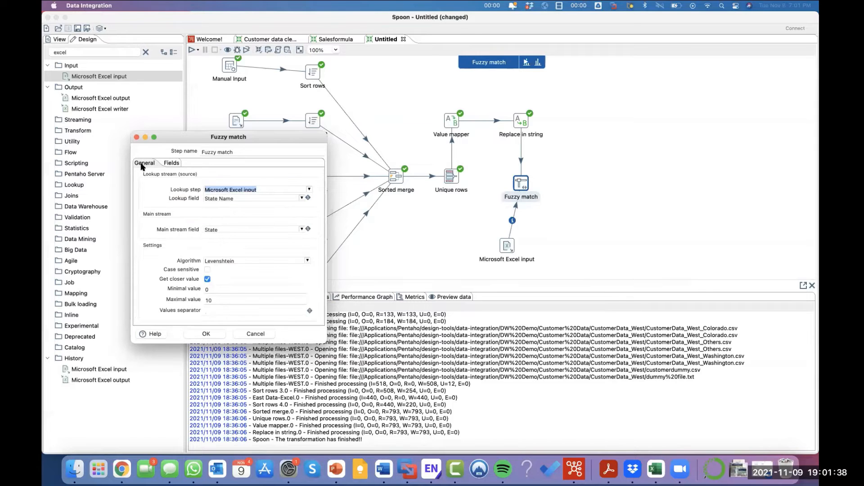
click(206, 334)
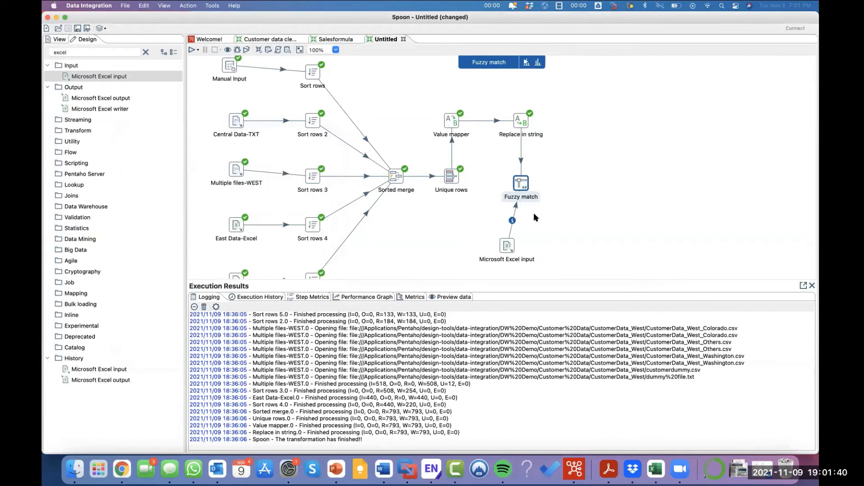
- Launch a preview of the first 1000 rows of the Fuzzy match step
right_click(527, 186)
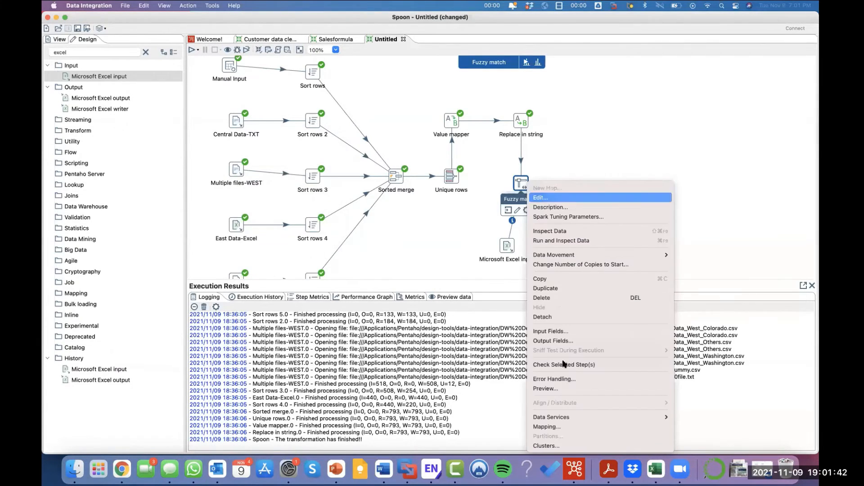
click(550, 391)
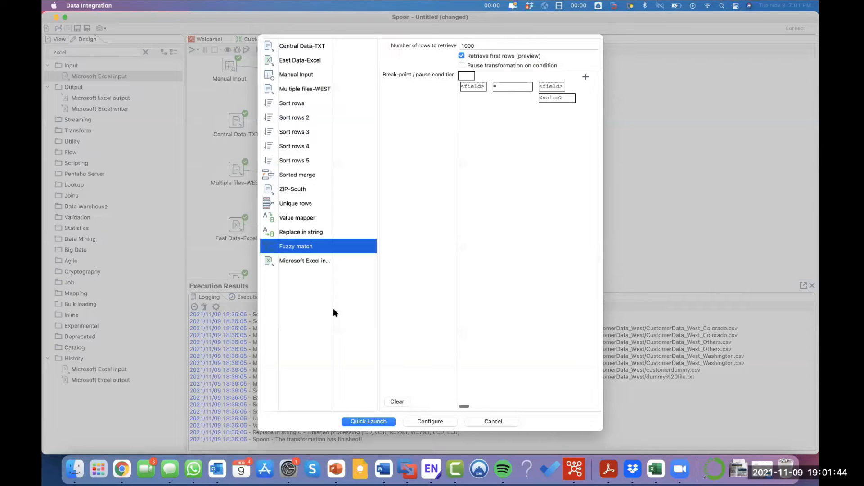
click(363, 419)
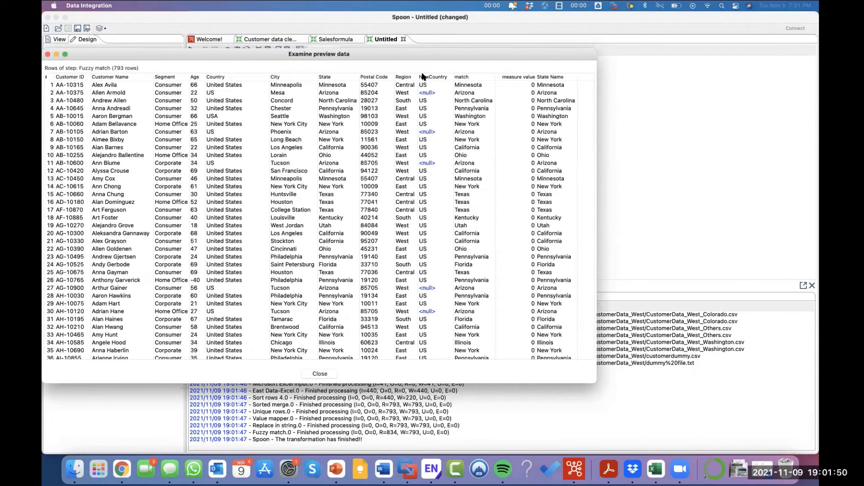
- Sort the preview rows by State, then by measure value in descending order to examine the matches, and close the preview
click(328, 77)
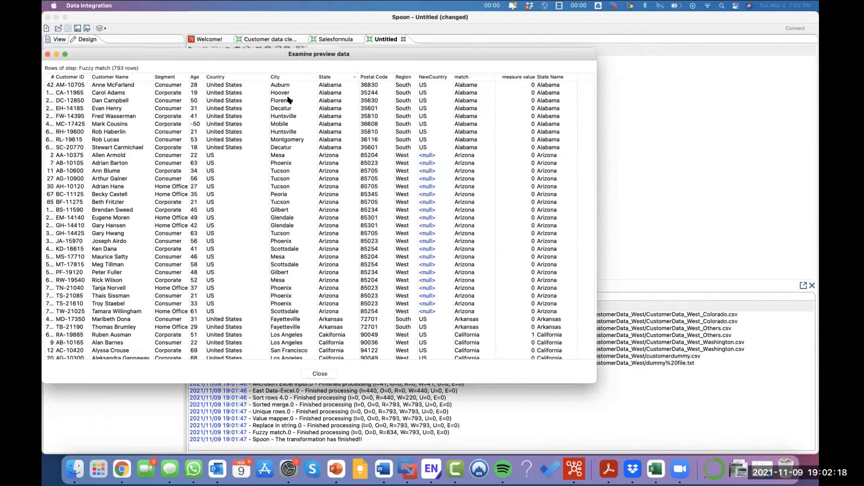
click(520, 77)
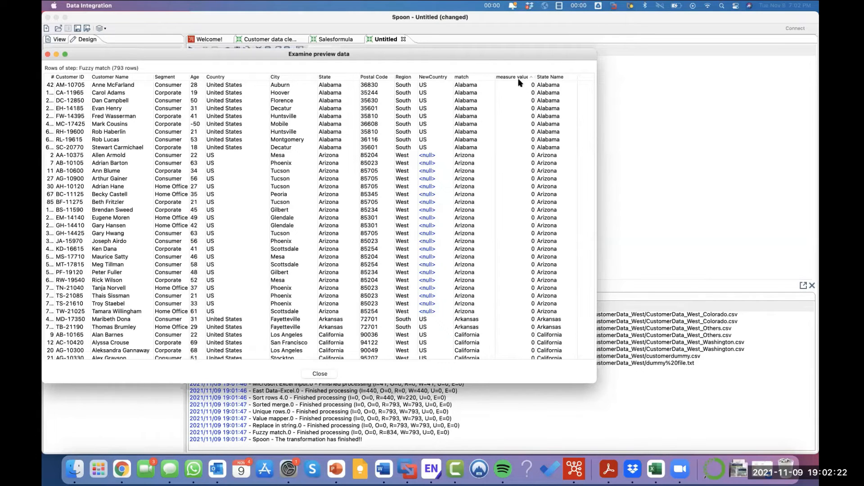
click(507, 77)
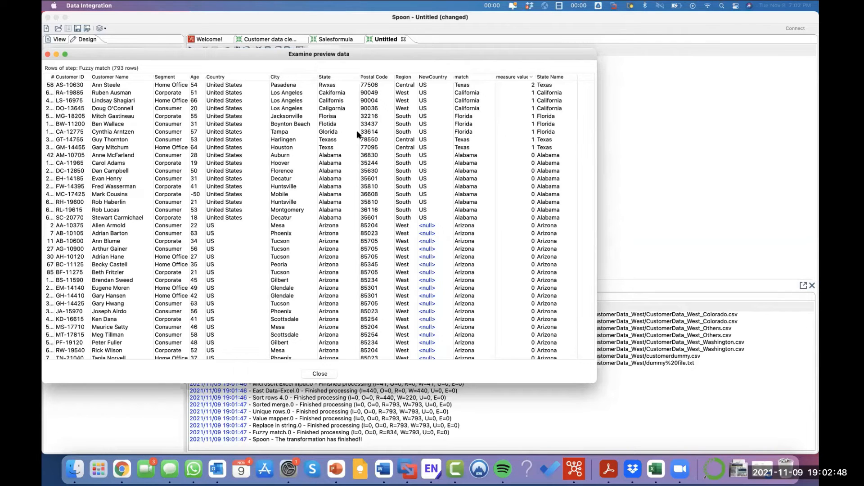
click(317, 374)
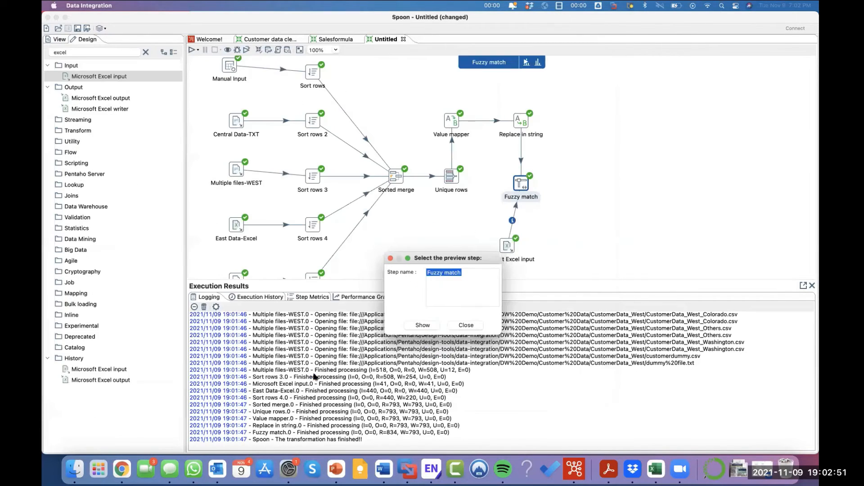
click(464, 325)
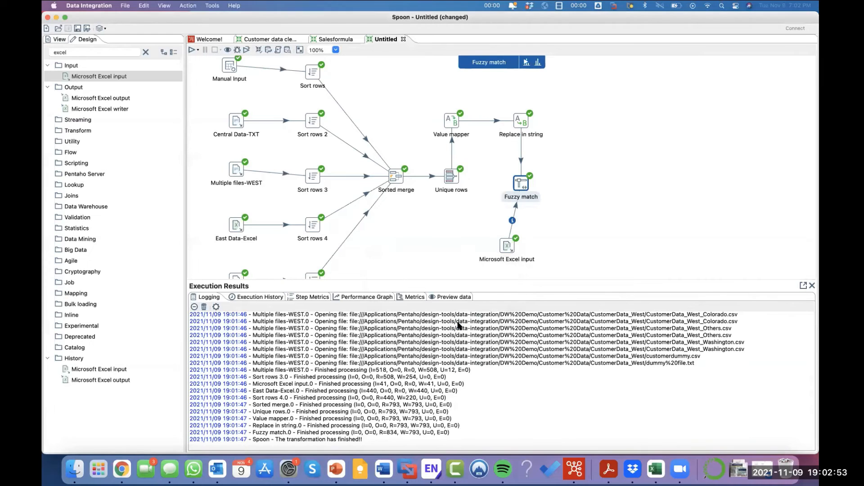
- Switch to the PowerPoint slides and go through those after Fuzzy Match up to the Select Values slide
click(336, 469)
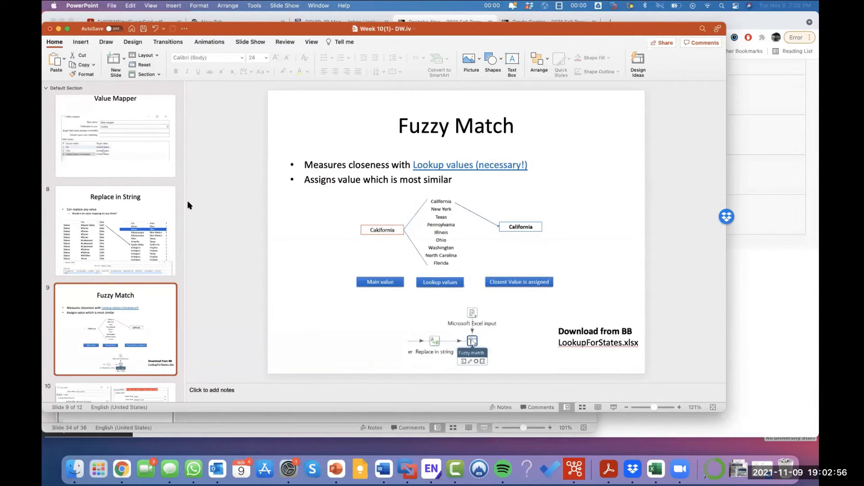
key(Down)
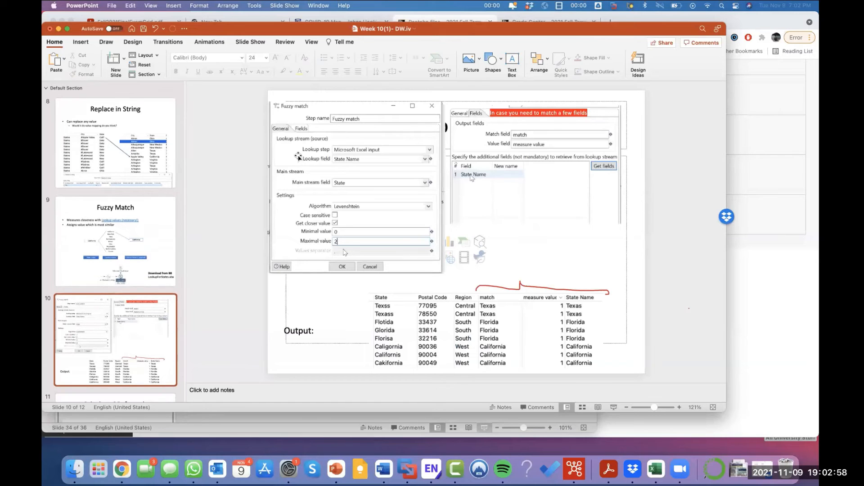
key(Down)
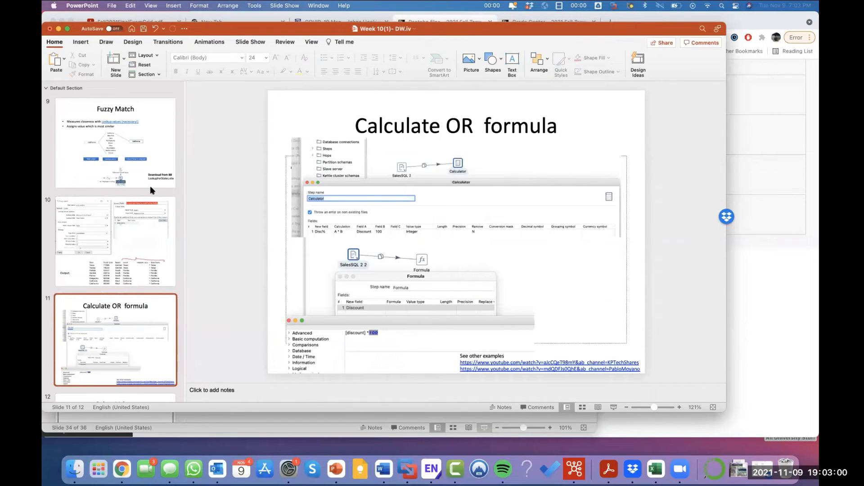
scroll(151, 191, down, 4)
click(134, 334)
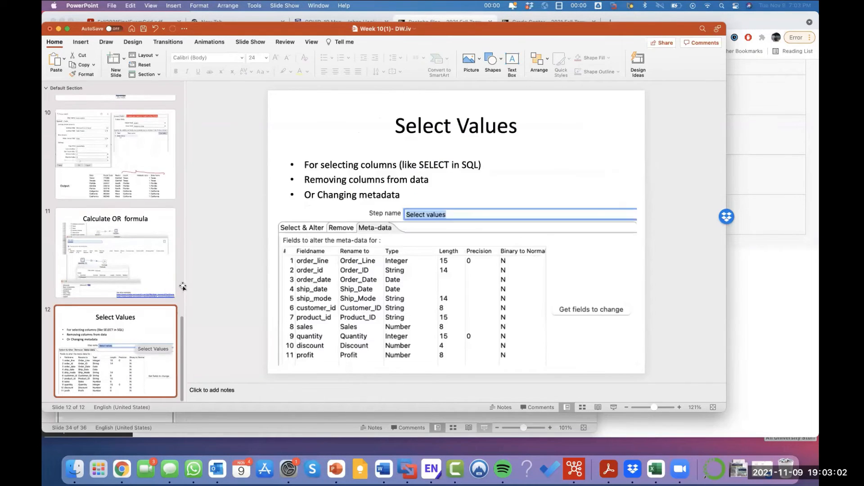
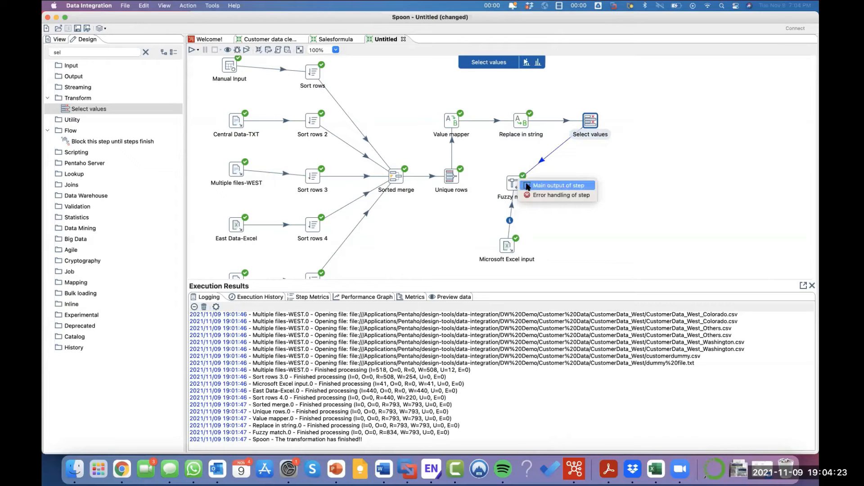
- Connect Select values to Fuzzy match as the main output of step, and retrieve the fields to select in Select values
click(558, 185)
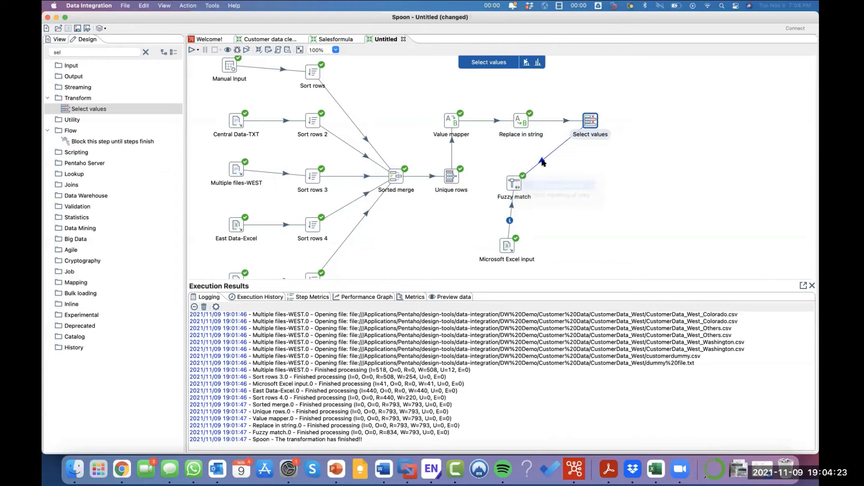
double_click(590, 120)
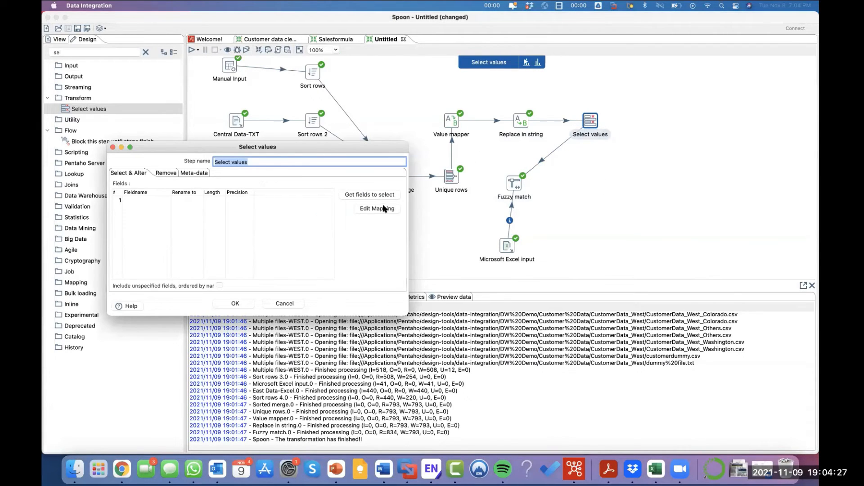
click(370, 195)
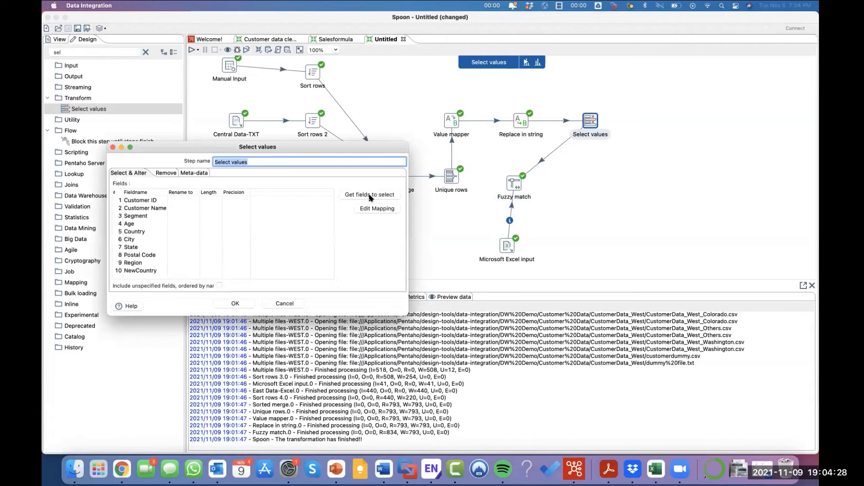
- Check the removal and selection settings of Select values and retrieve the fields to change for its meta-data
click(166, 174)
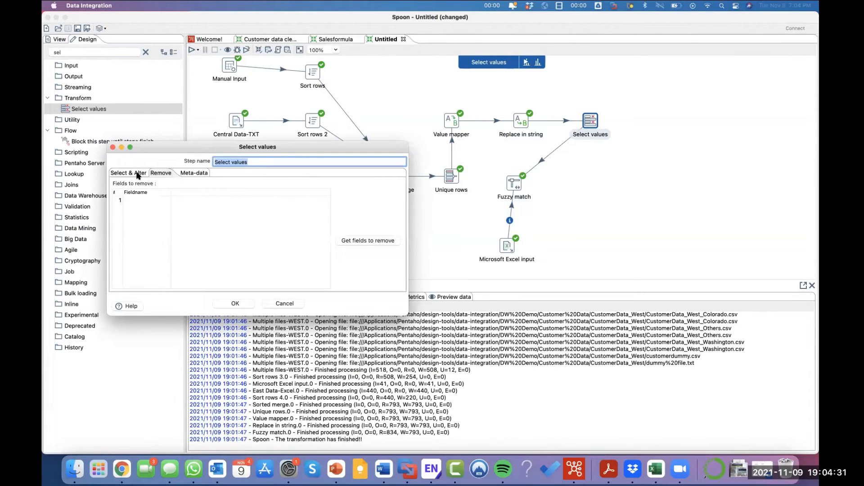
click(139, 174)
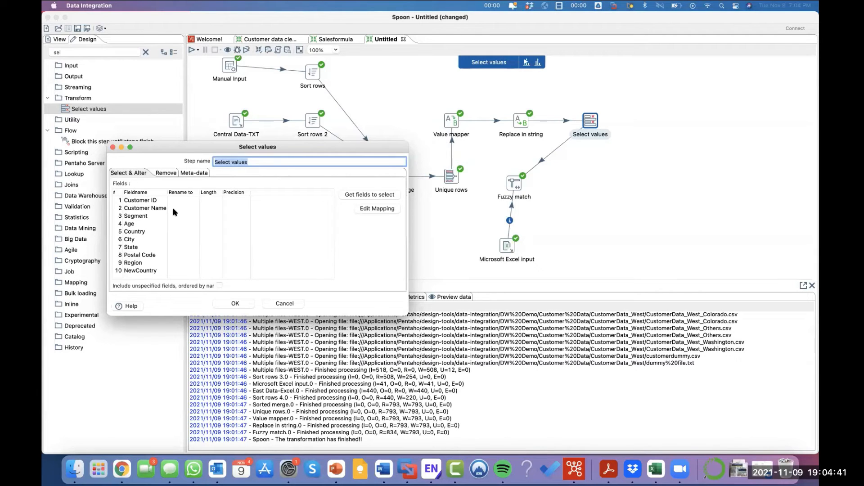
click(190, 173)
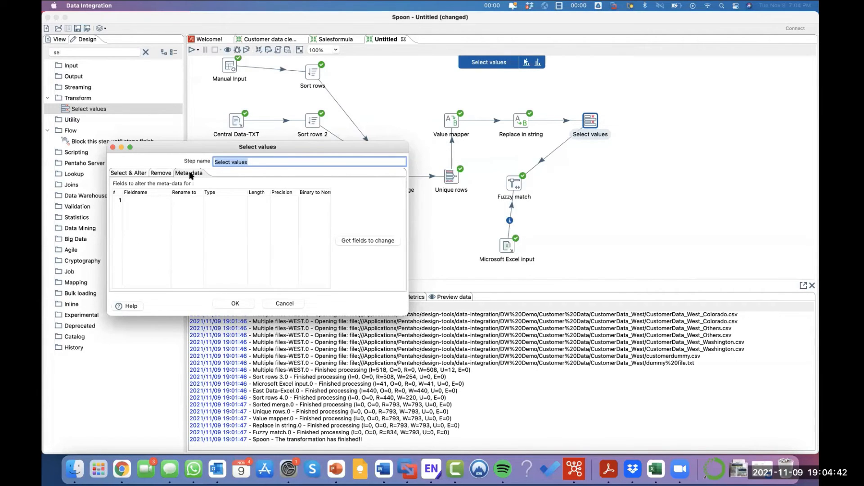
click(351, 241)
- Set Segment as the first field to remove in the Select values step
click(162, 175)
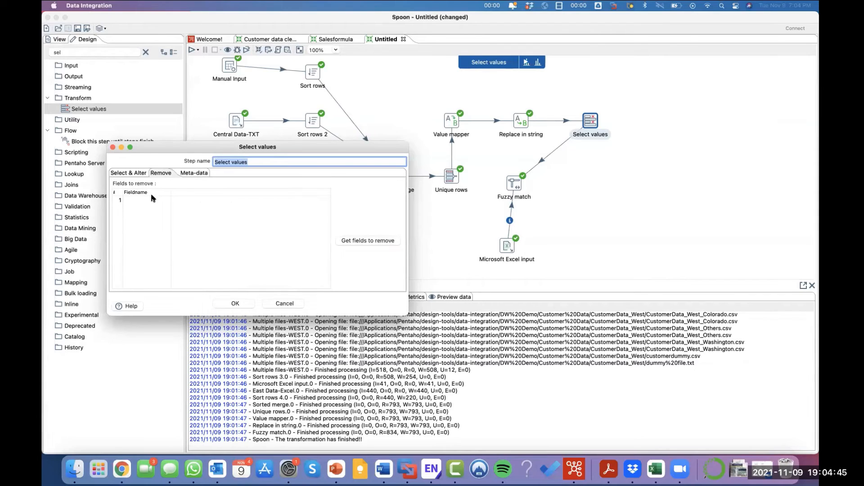
click(153, 199)
click(167, 200)
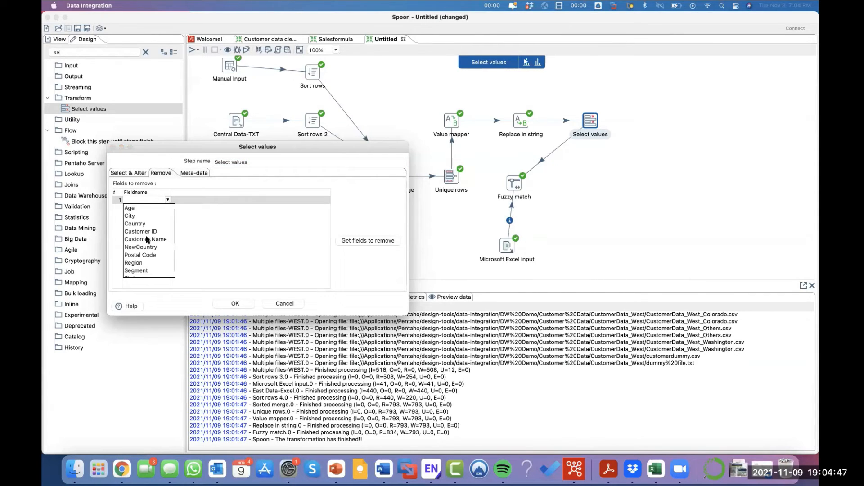
click(143, 271)
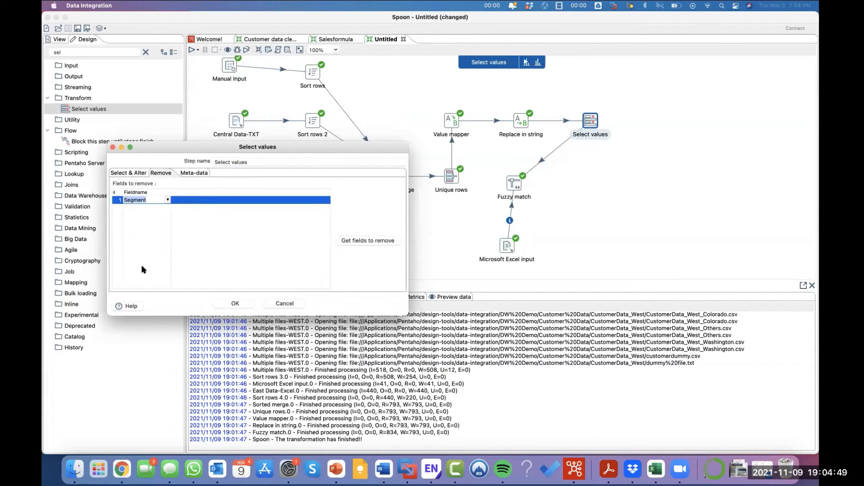
- Apply the Select values settings and run a preview of the first 1000 rows of that step
click(235, 304)
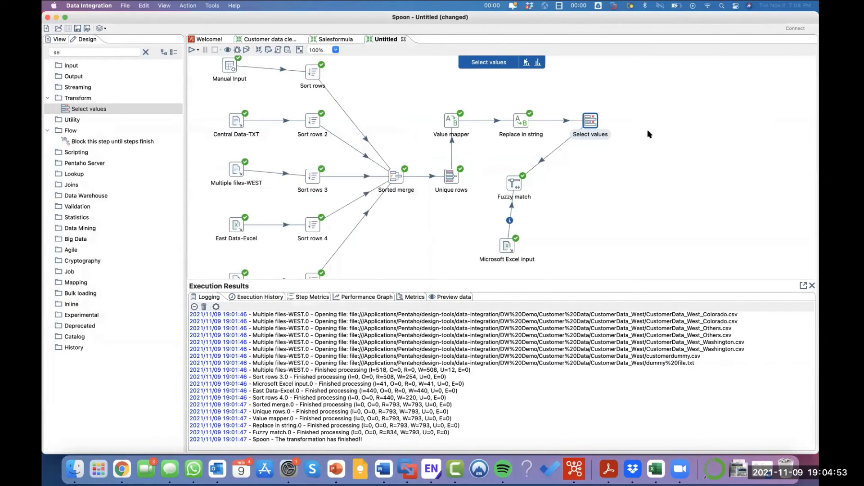
right_click(588, 126)
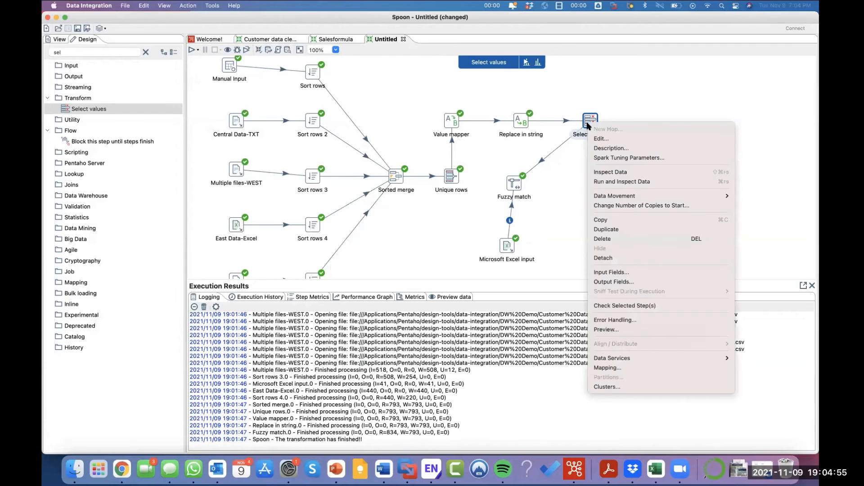
click(610, 328)
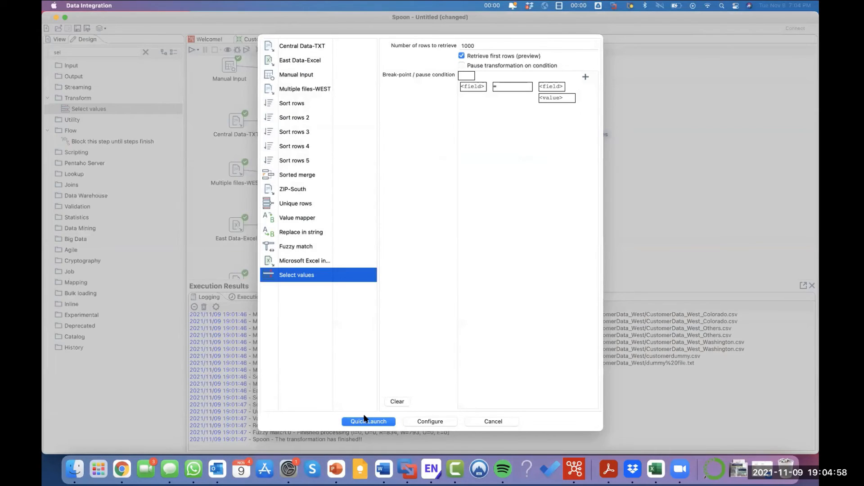
click(367, 421)
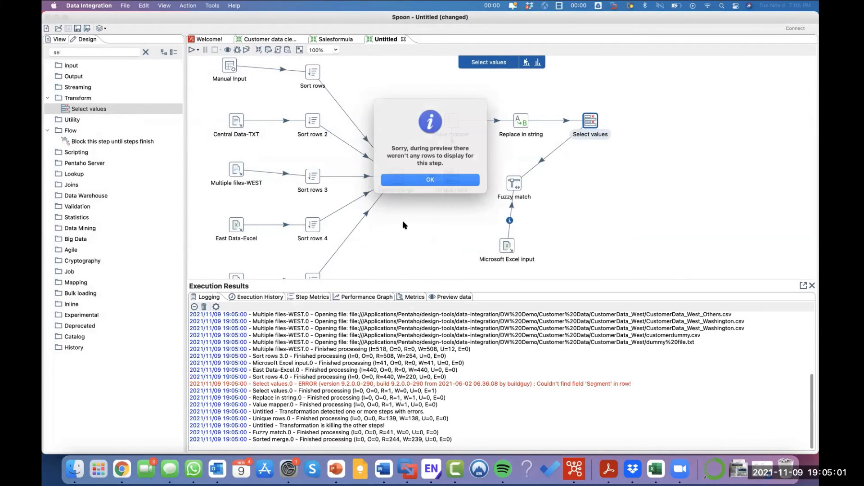
click(415, 185)
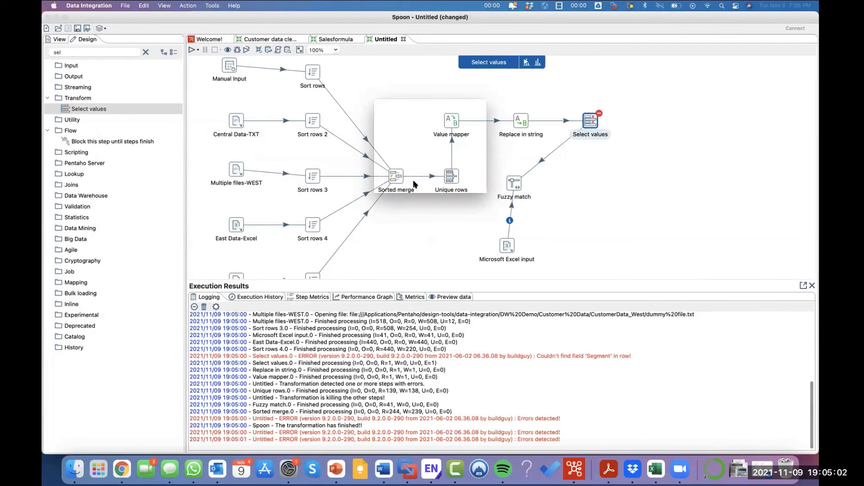
- Delete the hop between Select values and Fuzzy match and dismiss the preview step selection
click(543, 161)
click(543, 161)
right_click(543, 162)
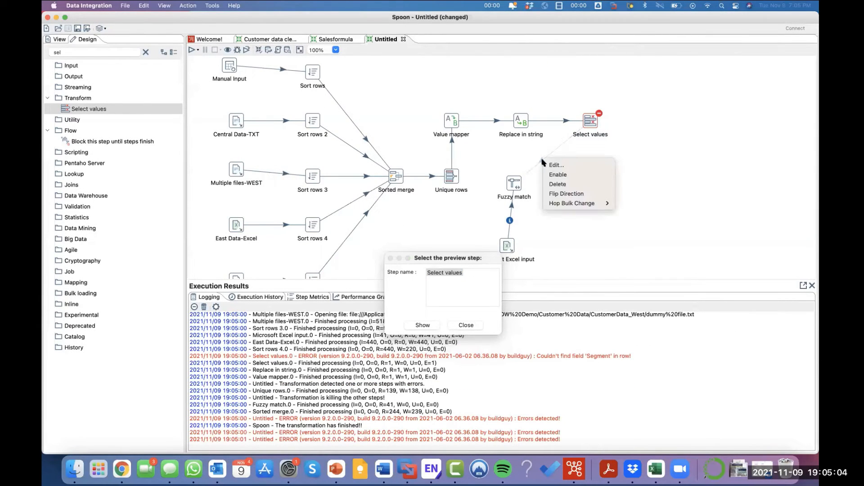
click(558, 184)
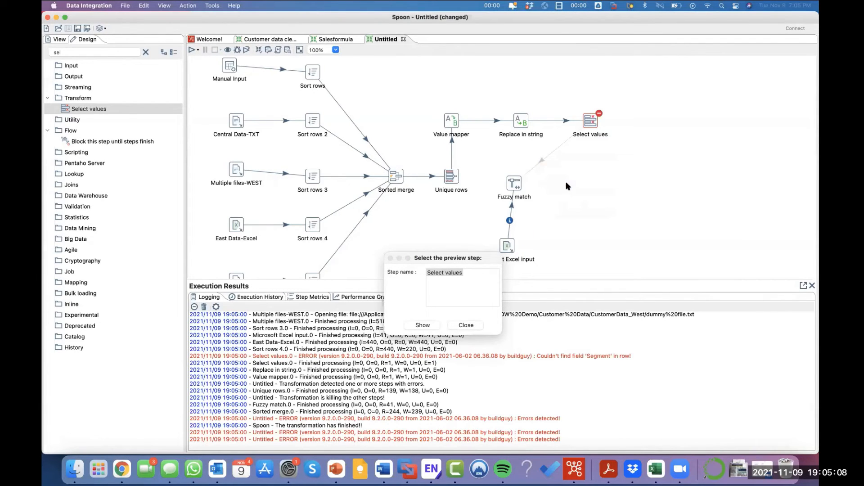
click(460, 325)
right_click(590, 122)
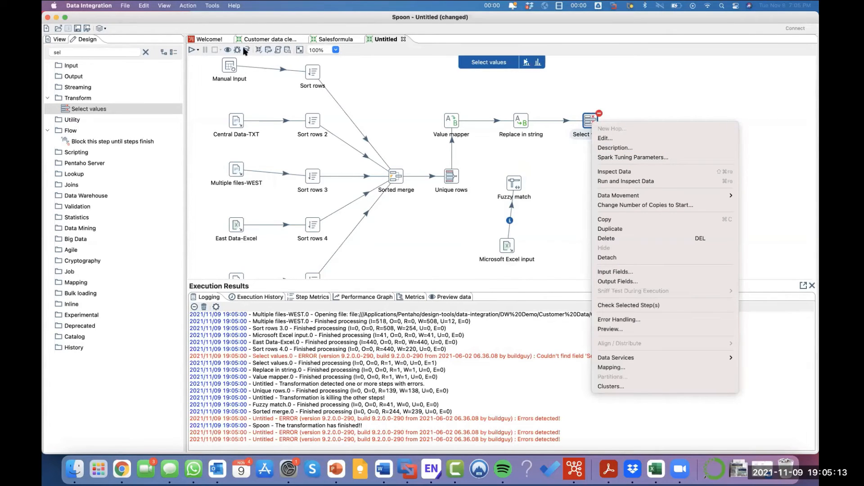
click(192, 50)
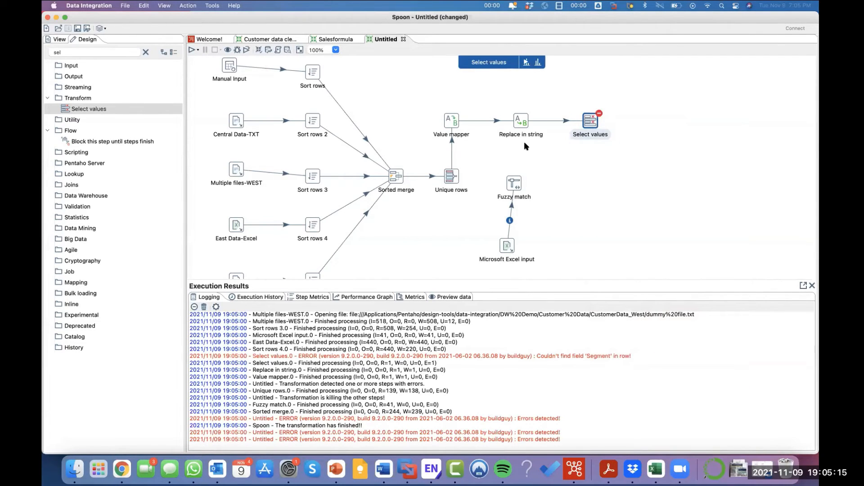
right_click(594, 121)
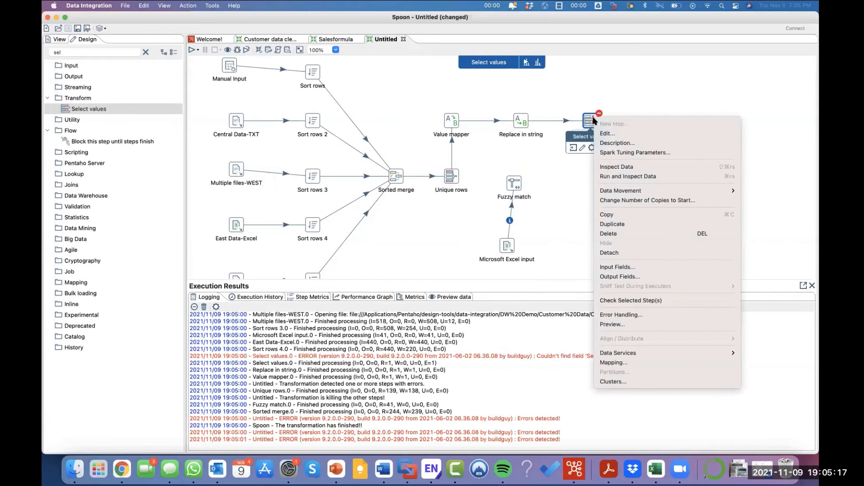
click(585, 125)
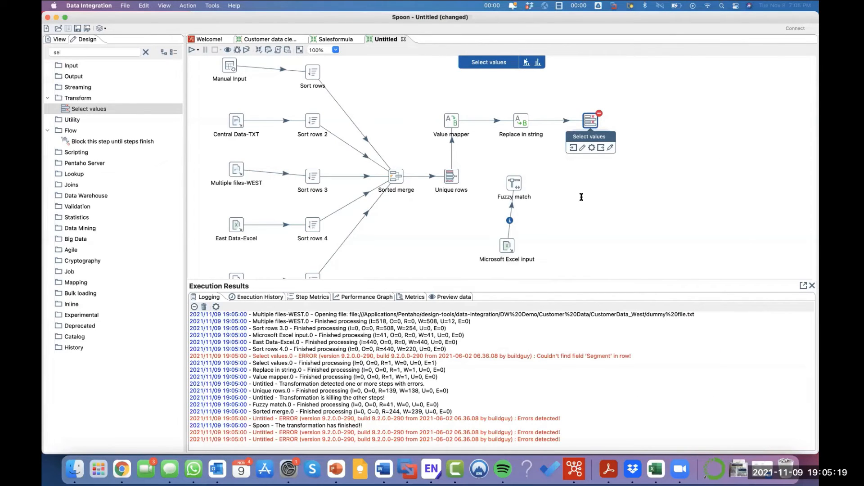
click(586, 148)
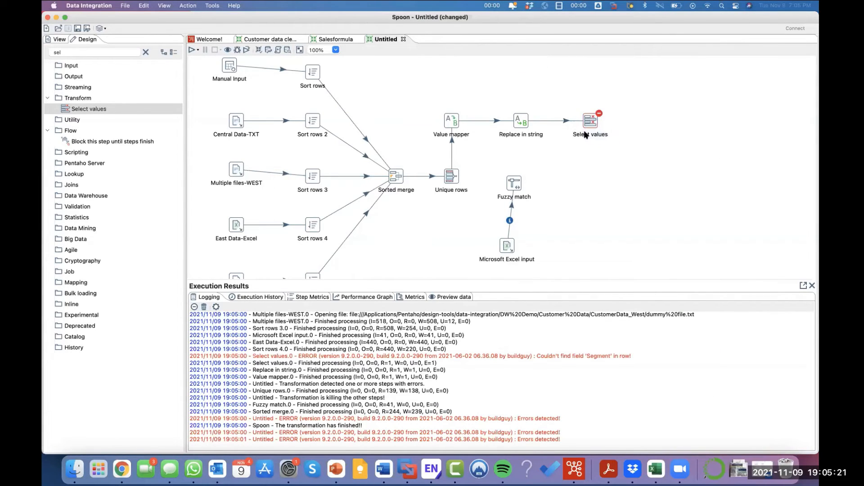
- Check the execution results' preview data for the Select values step and examine its error entry
right_click(588, 128)
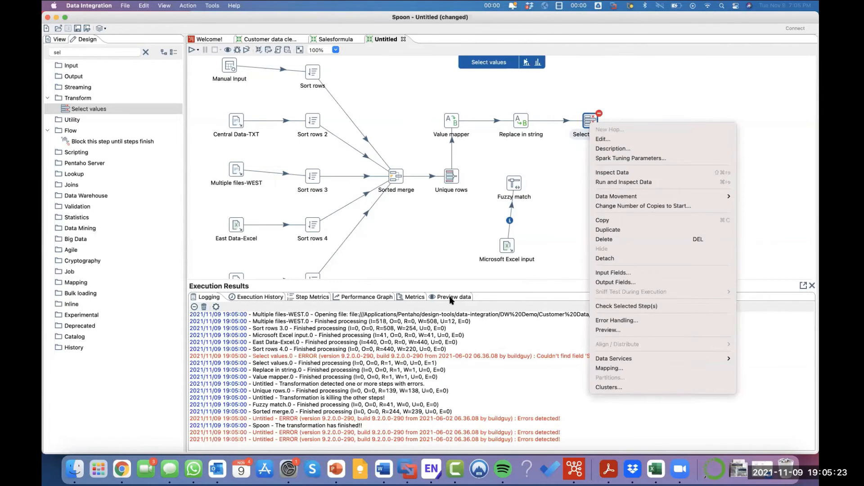
click(450, 299)
click(451, 298)
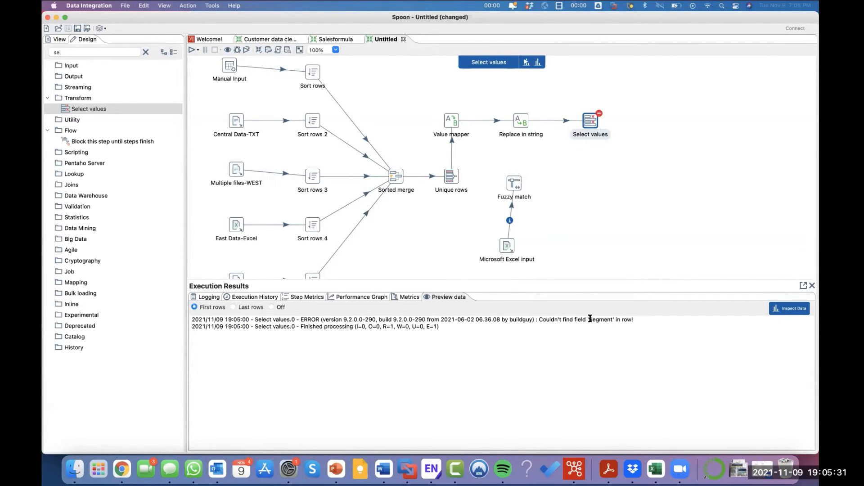
drag(589, 320, 633, 320)
- Change the first field to remove in the Select values step to Age
right_click(594, 121)
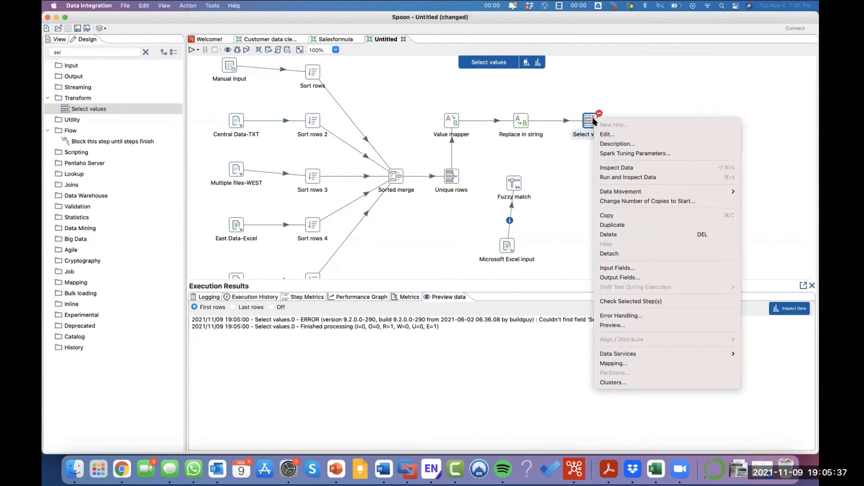
click(613, 135)
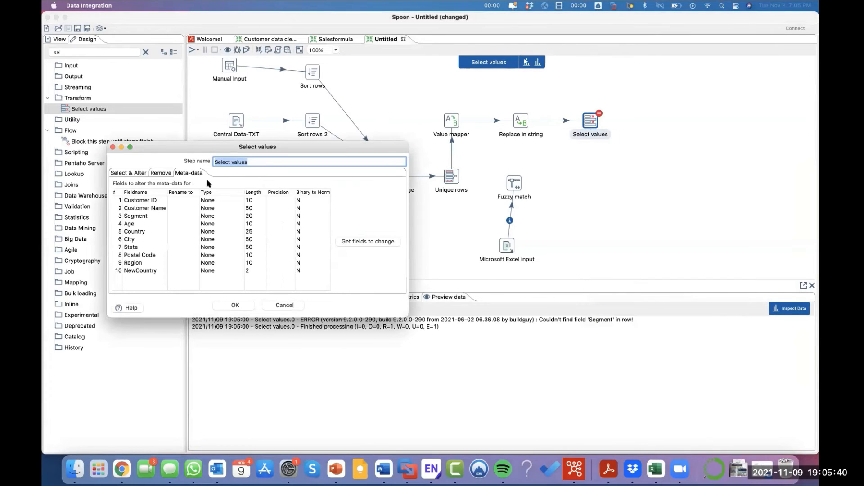
click(165, 173)
click(158, 203)
click(167, 200)
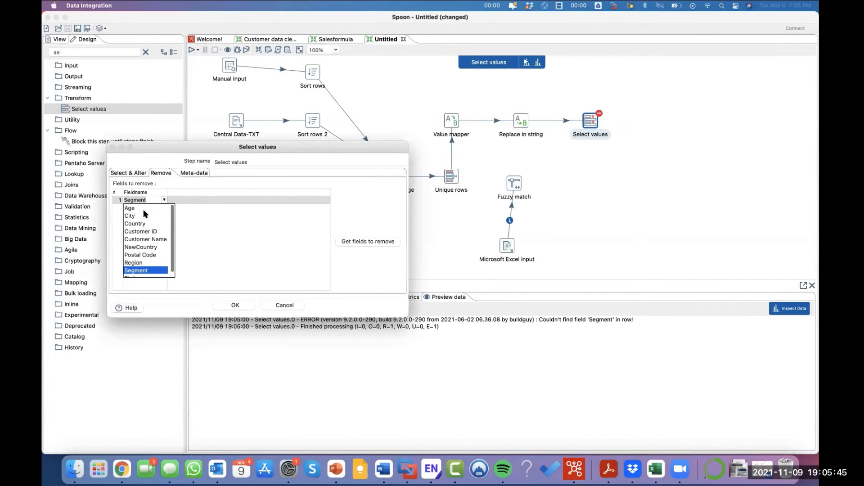
click(142, 207)
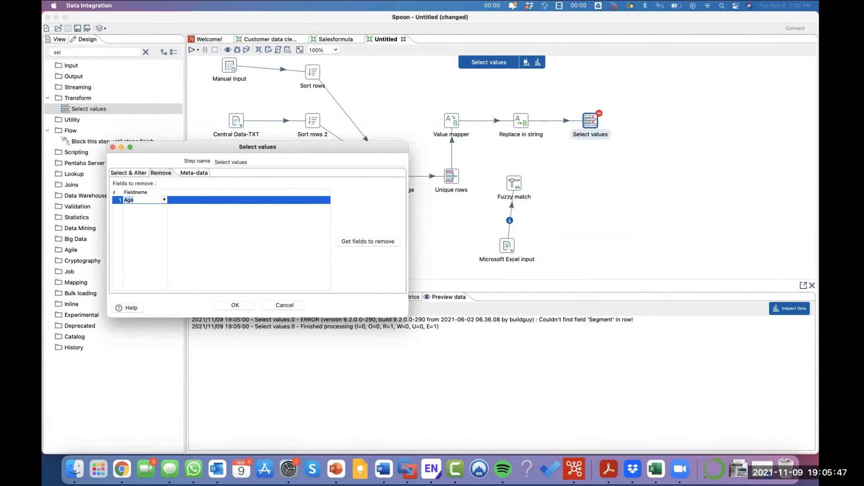
click(165, 200)
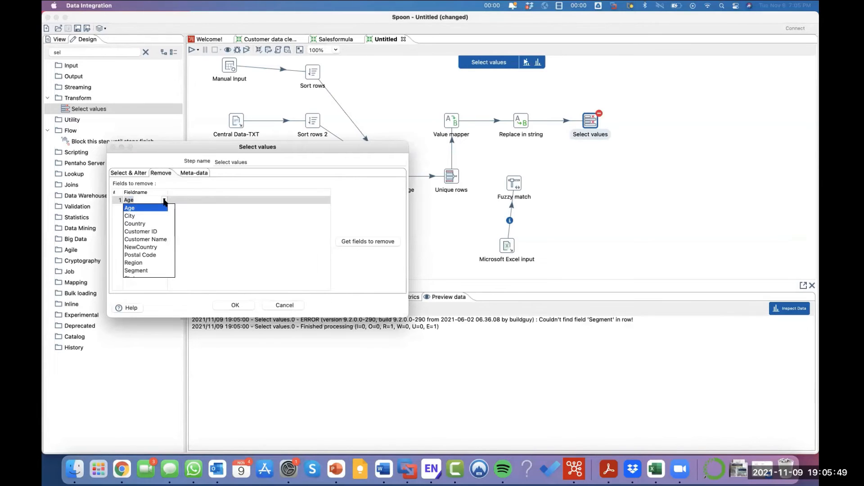
click(142, 200)
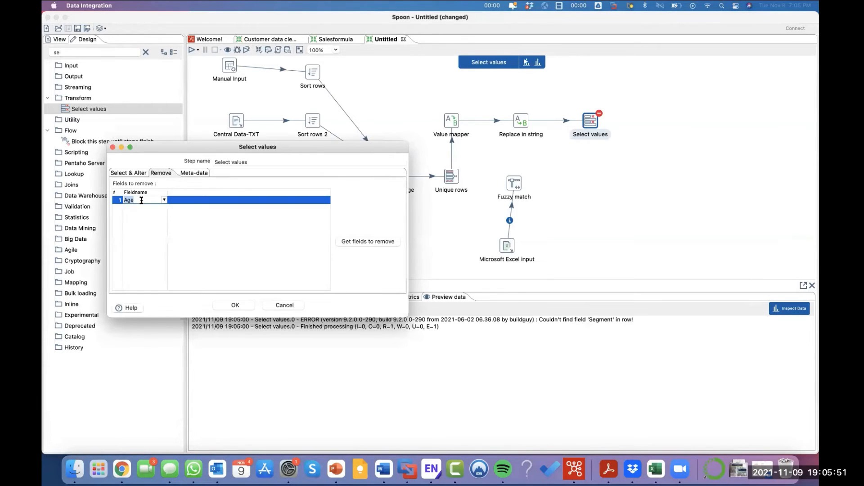
- Rename the Region field to County among the selected fields of Select values and apply the settings
click(134, 173)
click(135, 223)
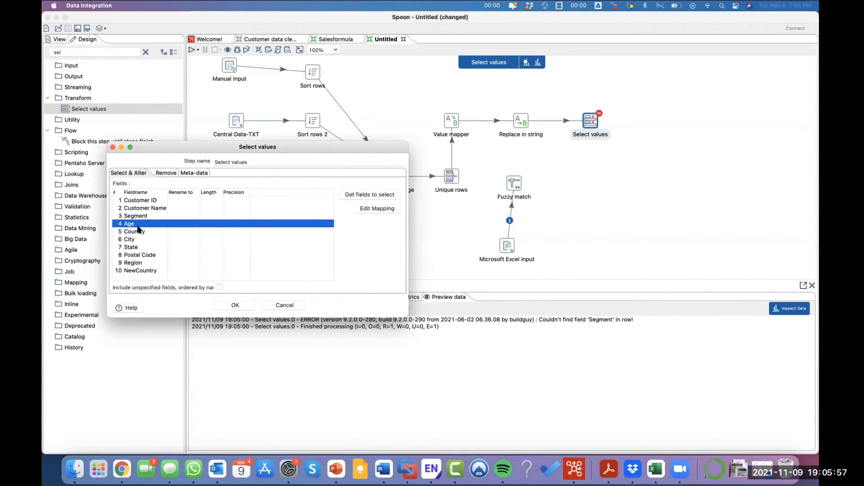
click(138, 230)
click(136, 245)
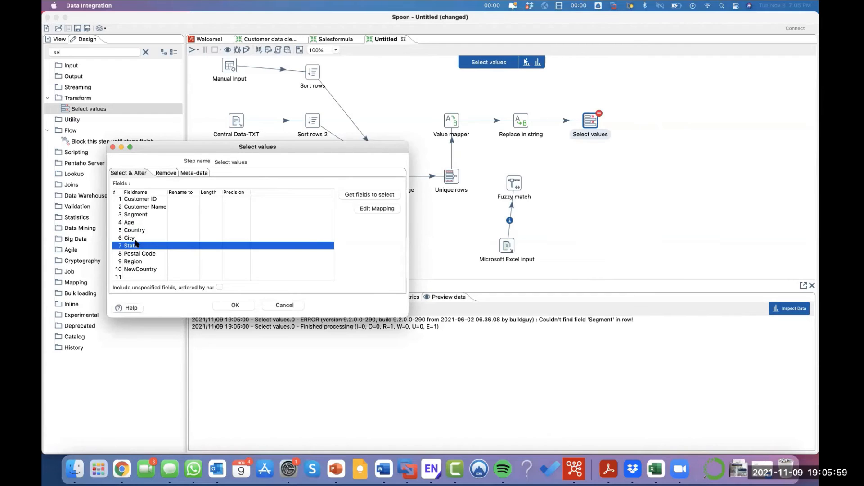
click(145, 254)
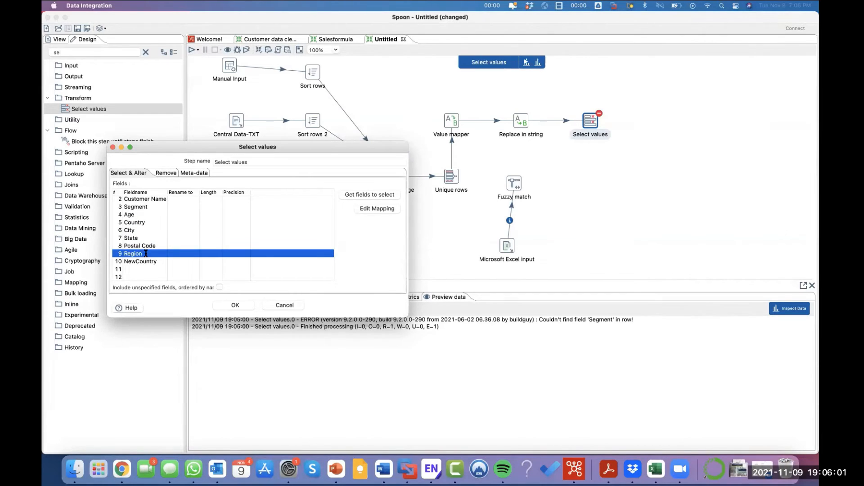
click(175, 253)
key(Escape)
click(178, 254)
text(County)
click(235, 306)
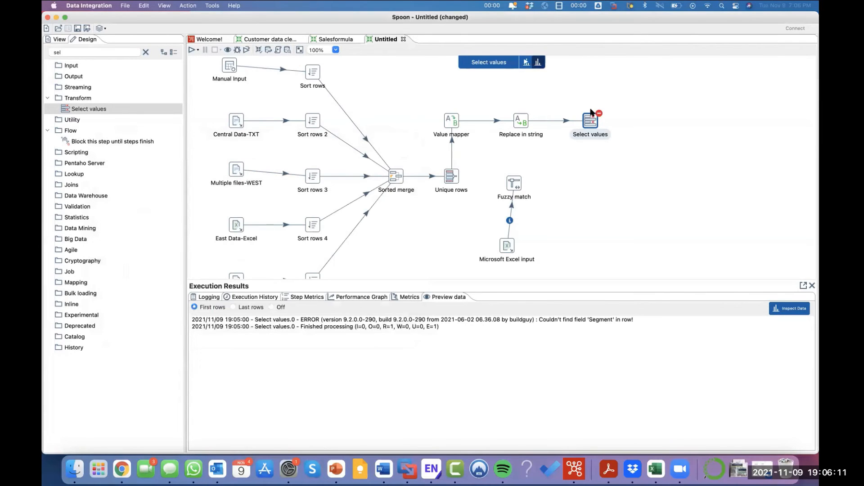
- Preview the first 1000 rows of Select values with the changed fields, and close the preview
right_click(595, 124)
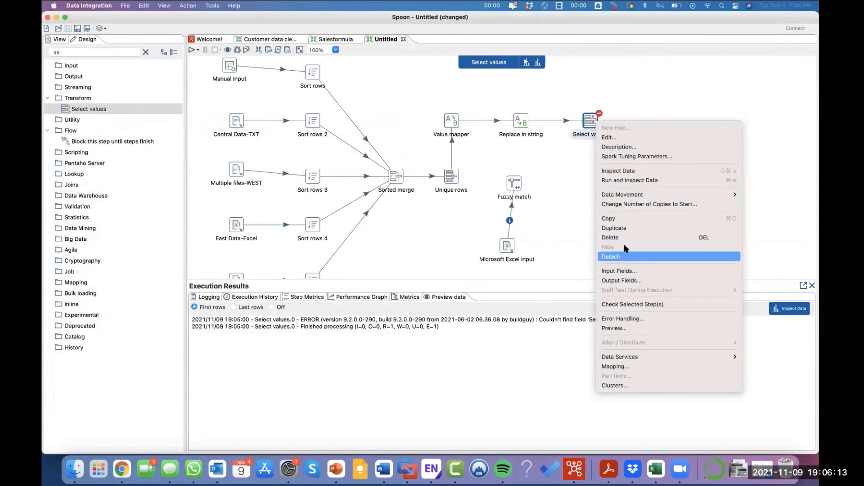
click(604, 328)
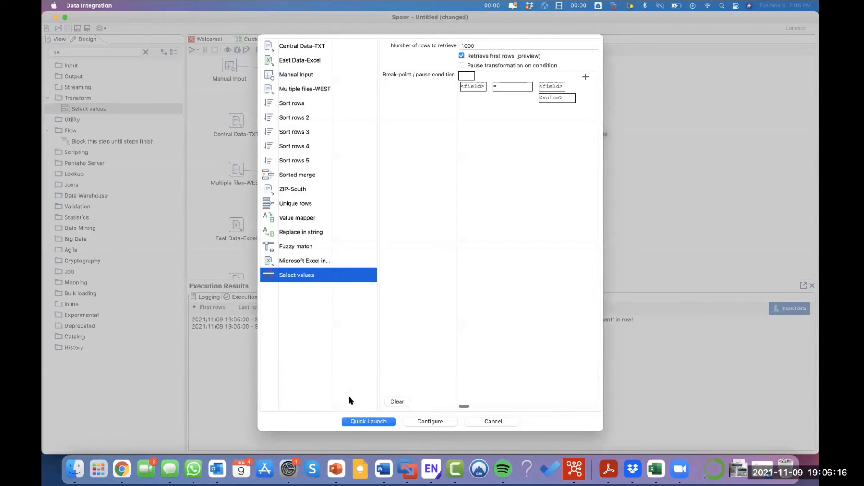
click(366, 422)
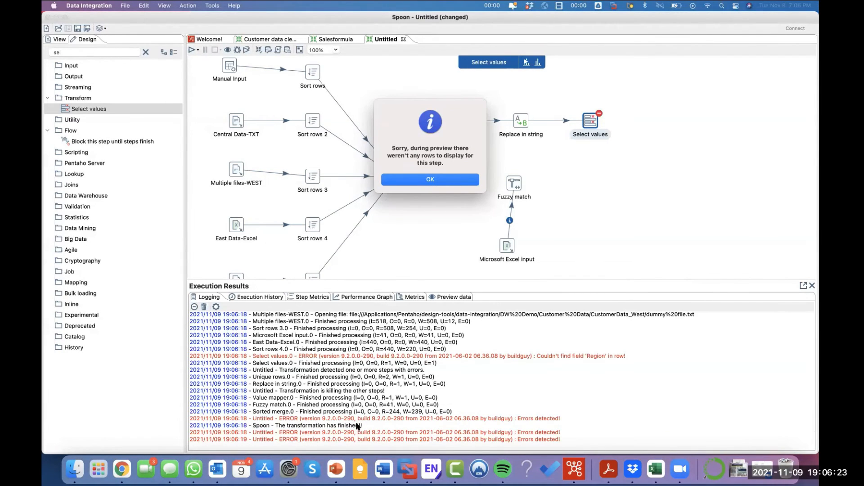
click(446, 182)
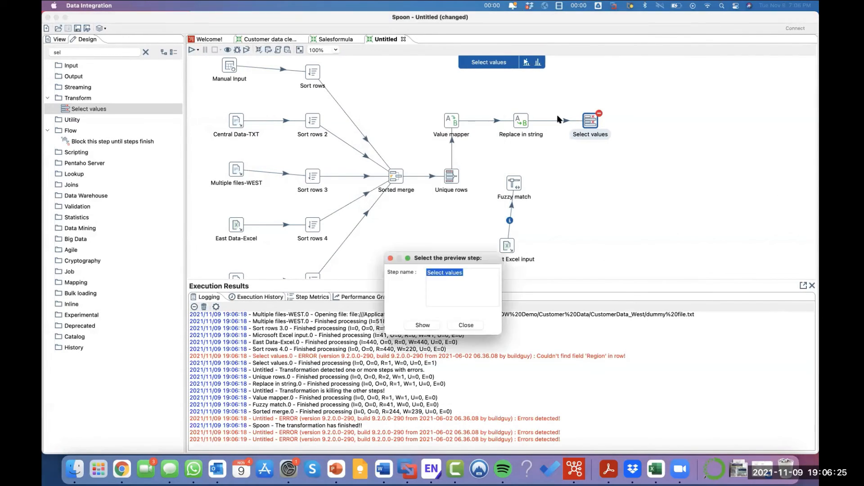
click(465, 325)
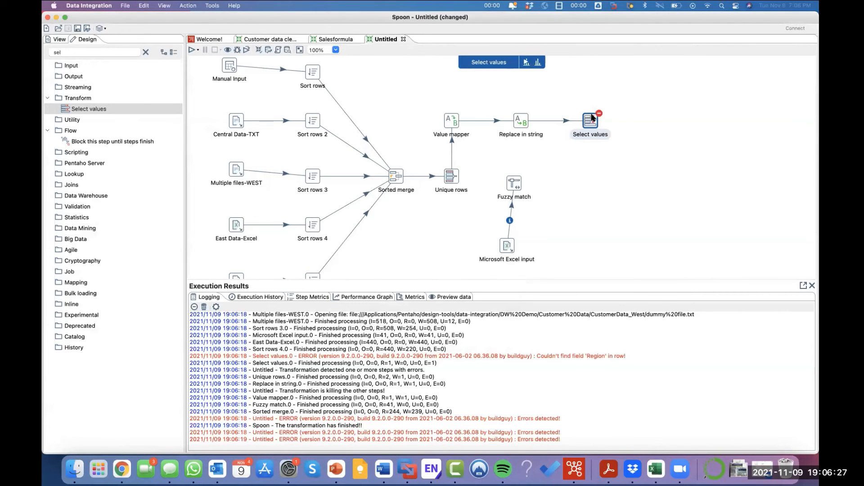
- Connect Select values to Fuzzy match again with a new hop
click(592, 128)
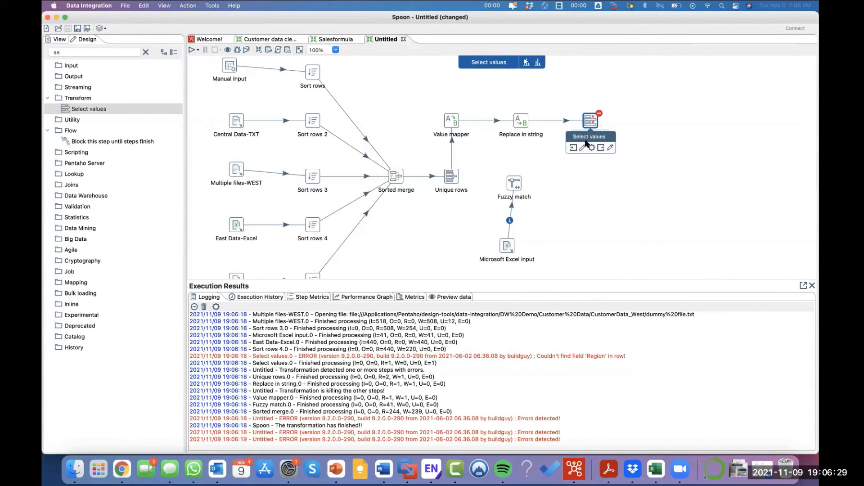
click(527, 190)
click(532, 189)
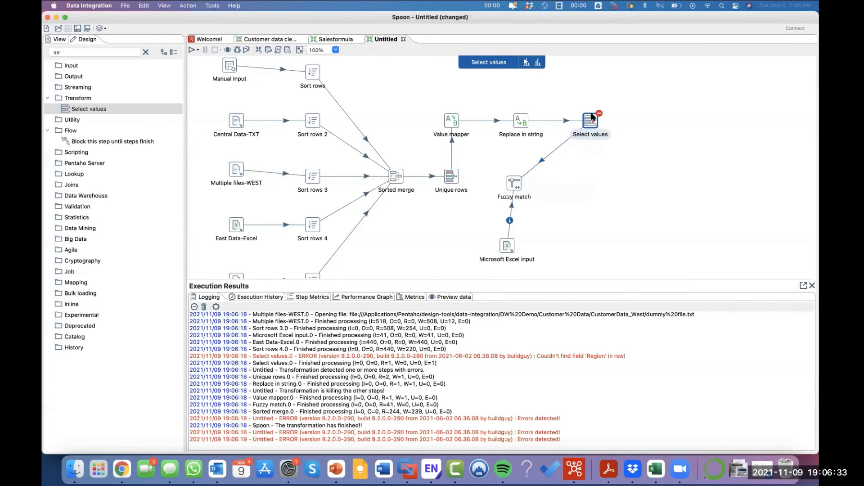
- Review the Select values settings, rename the City field to County in its metadata, and apply the change
double_click(590, 121)
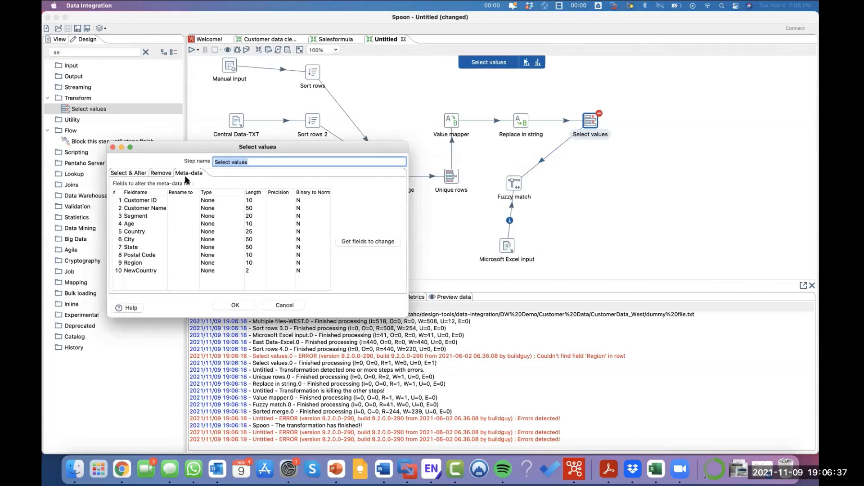
click(130, 172)
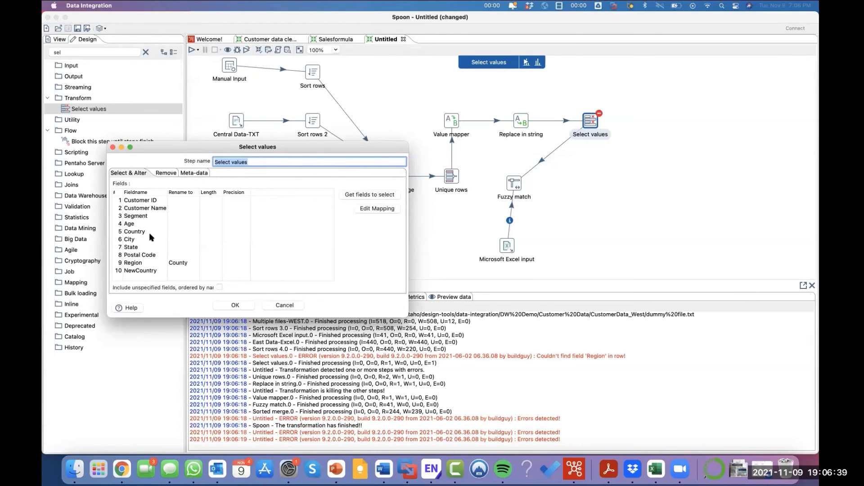
click(145, 248)
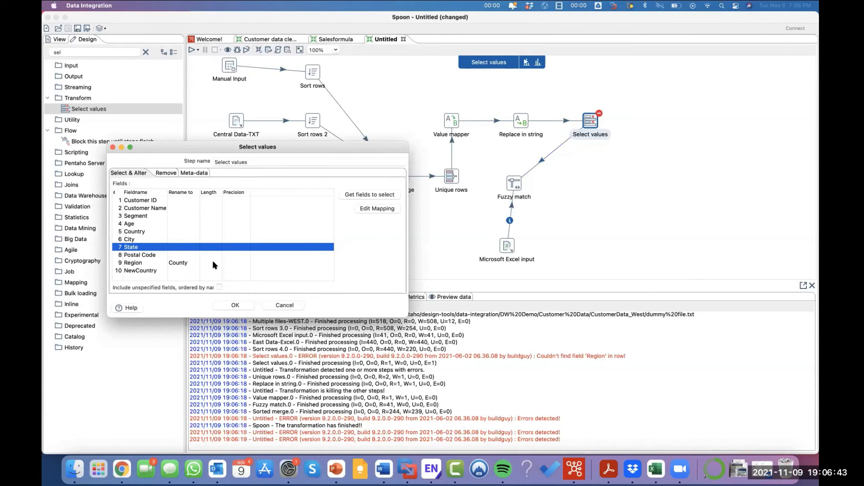
click(197, 171)
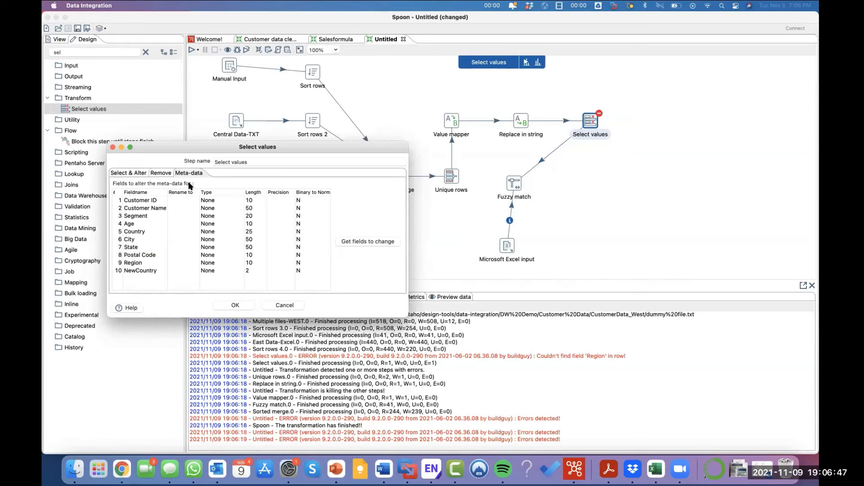
click(138, 173)
click(183, 263)
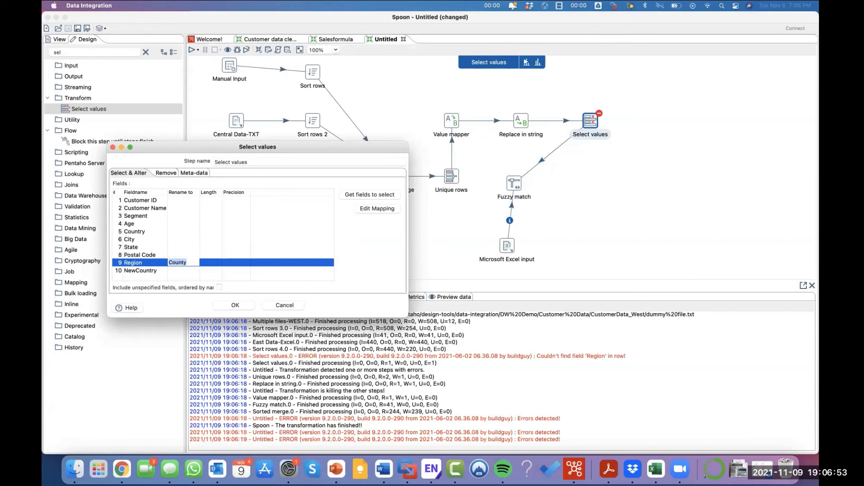
click(195, 173)
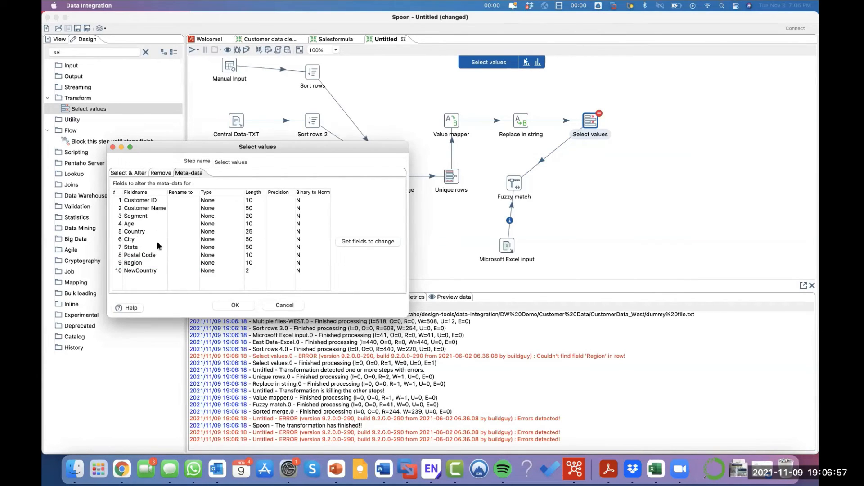
click(184, 263)
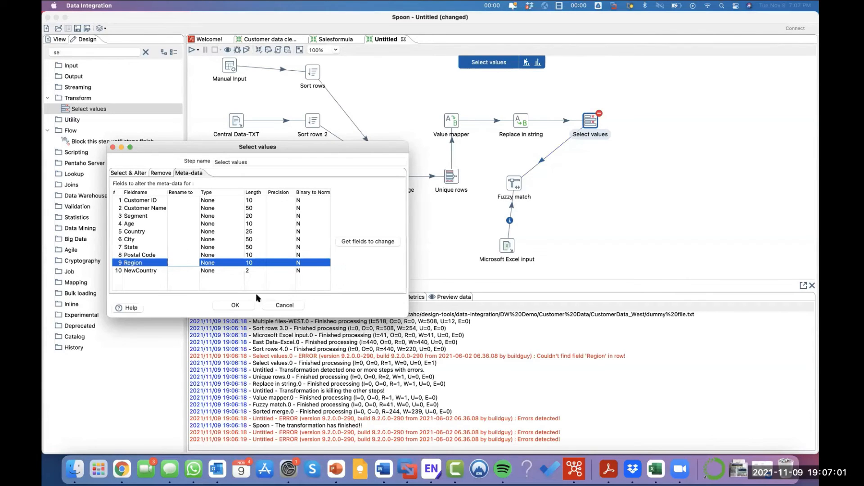
click(188, 247)
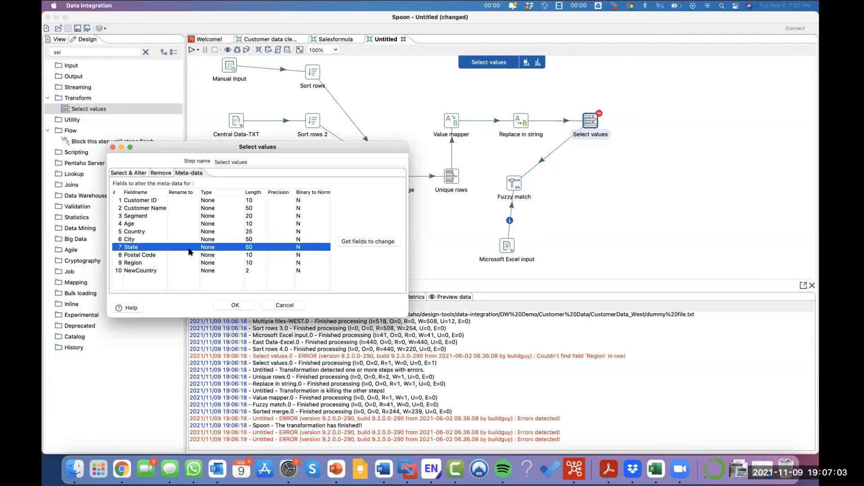
click(188, 240)
text(County)
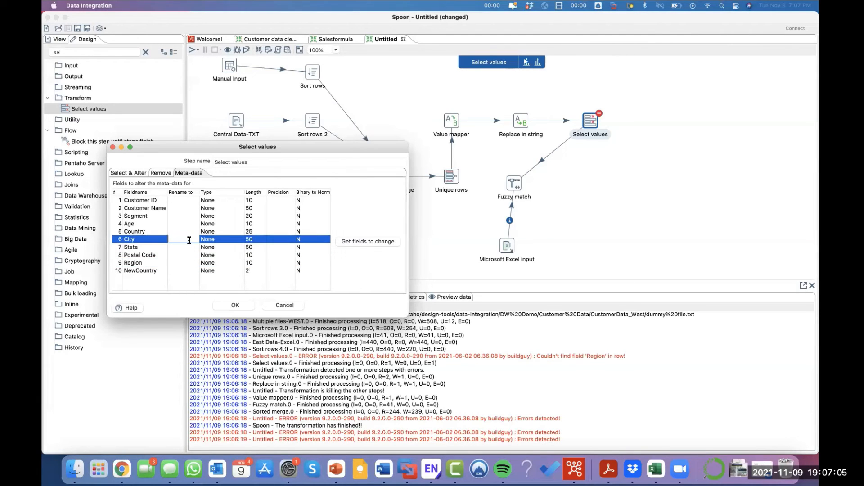
click(238, 305)
- Clear the County rename from the Region field among the selected fields of Select values and apply the settings
double_click(593, 121)
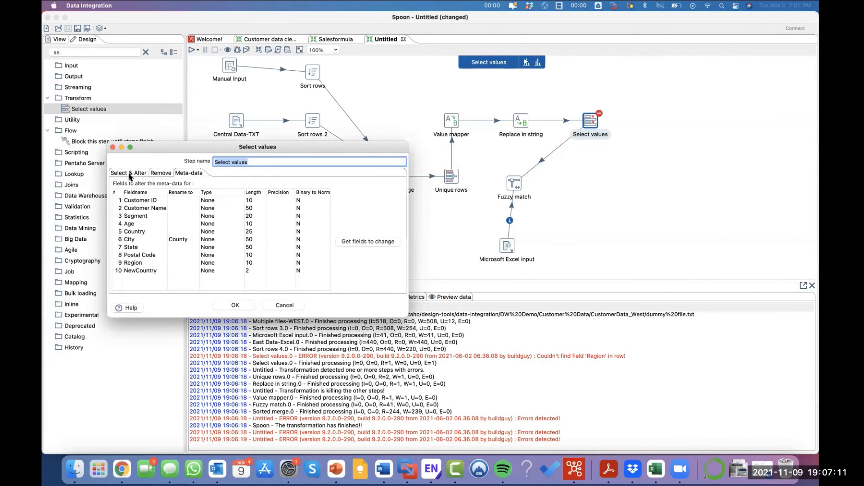
click(130, 175)
click(178, 262)
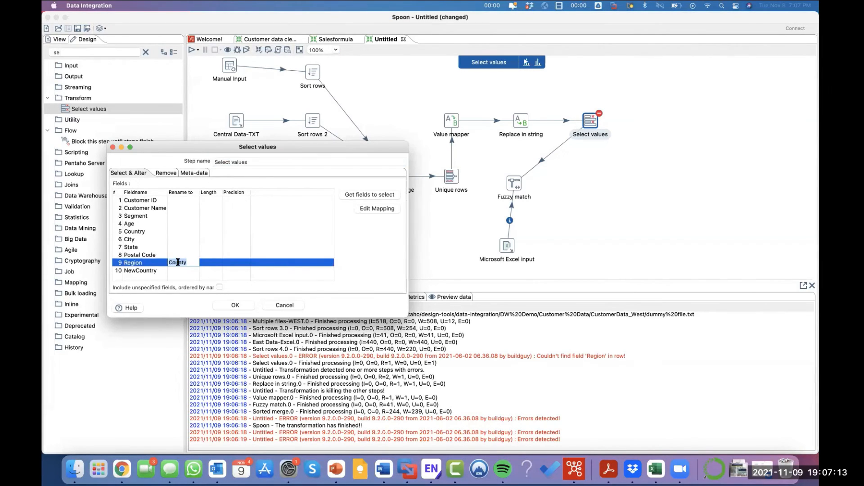
click(235, 305)
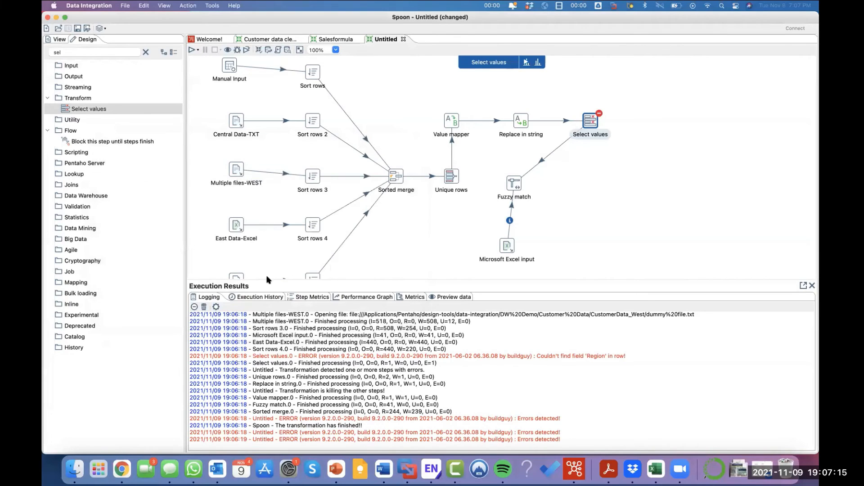
- Preview the first 1000 rows of Select values, sort them by County, and close the preview data
right_click(599, 130)
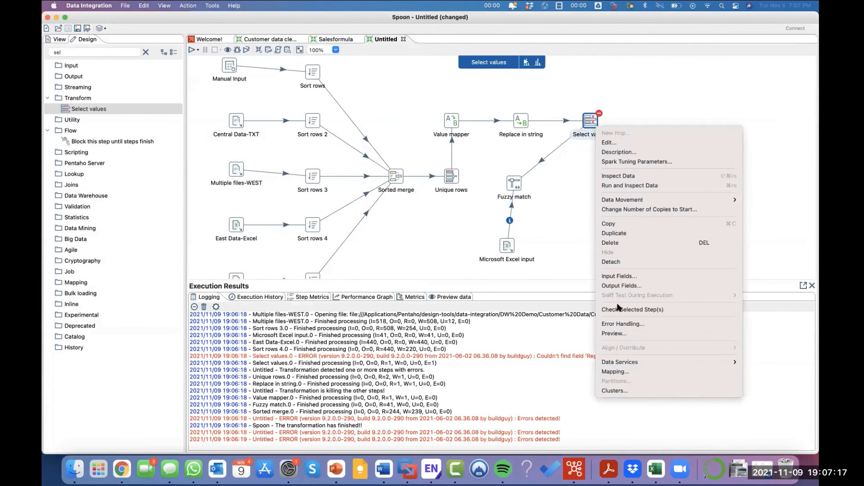
click(617, 334)
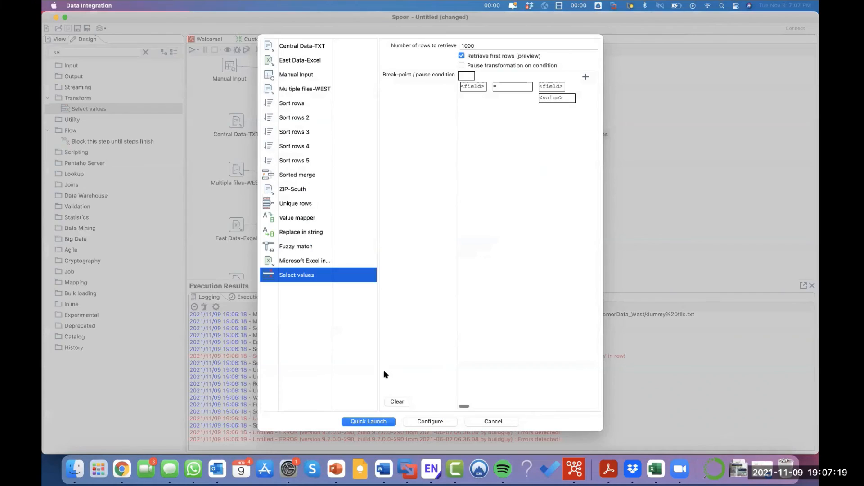
click(387, 422)
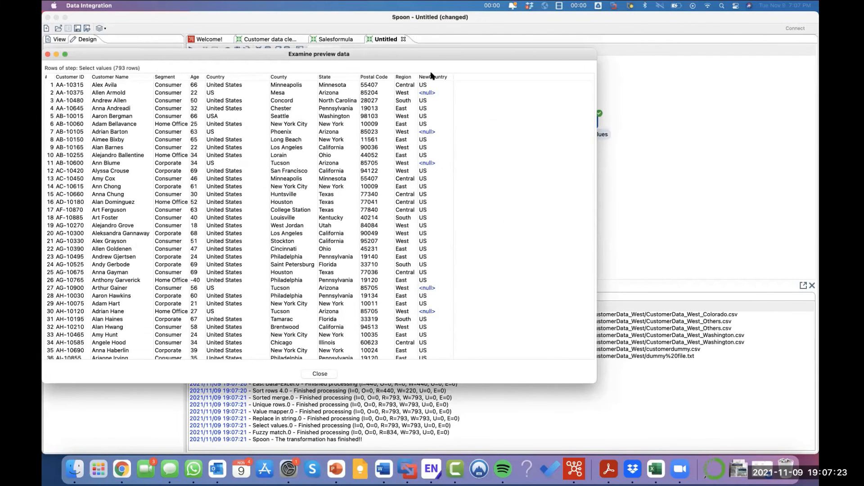
click(282, 78)
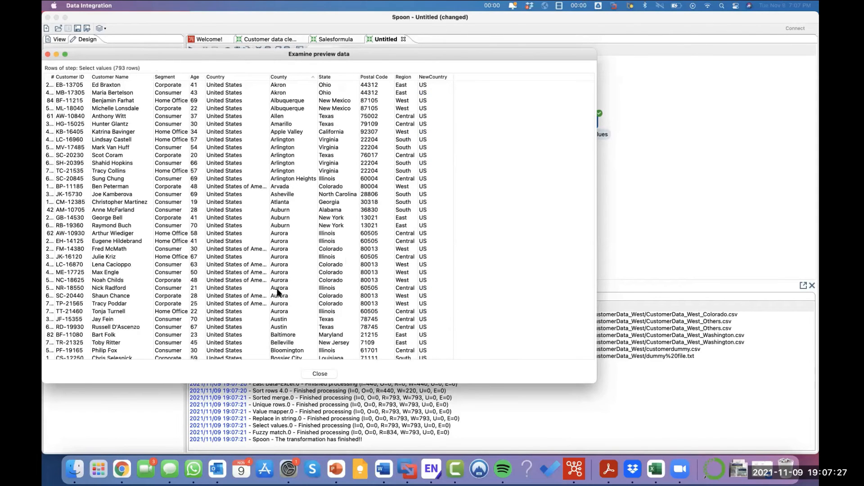
click(320, 374)
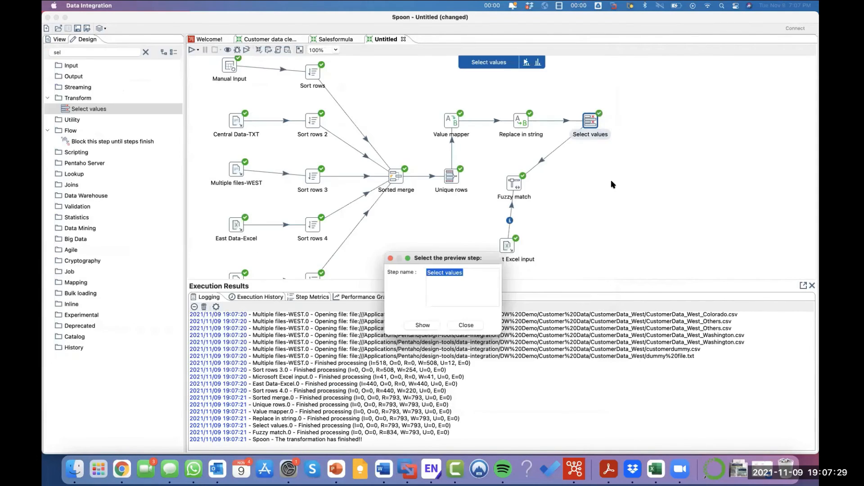
- Switch to the PowerPoint presentation and view the Select Values slide and the Calculate OR formula slide
click(336, 470)
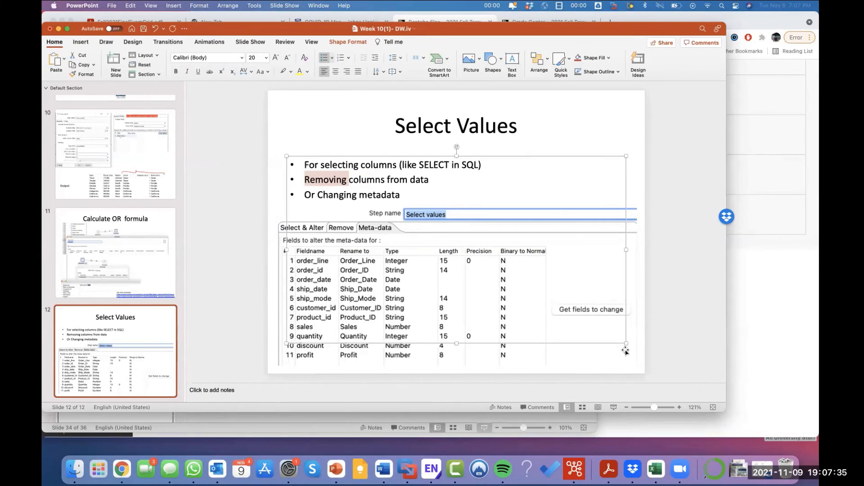
click(281, 241)
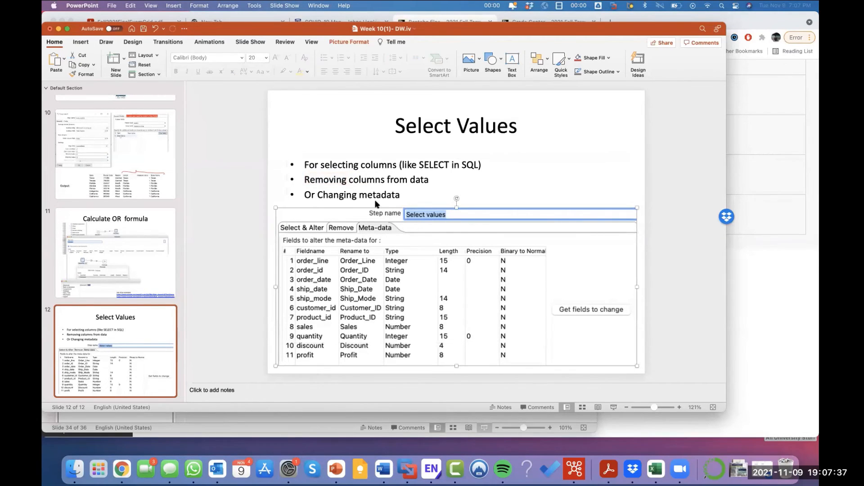
click(89, 253)
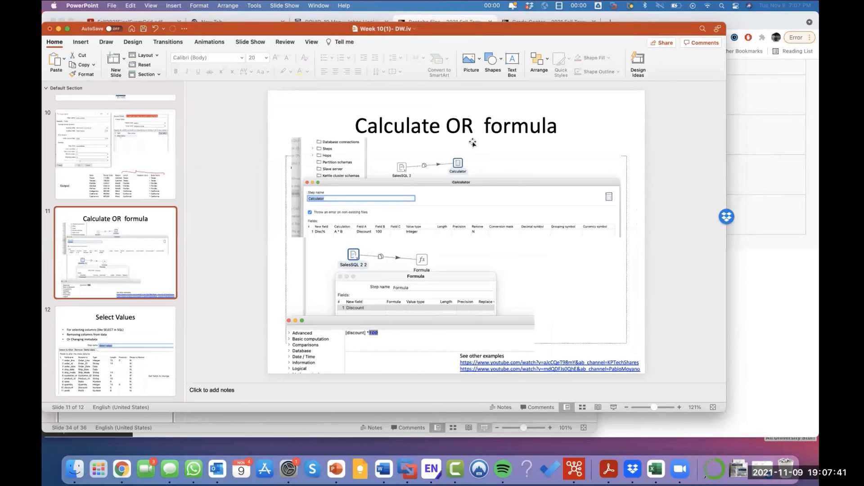
click(440, 122)
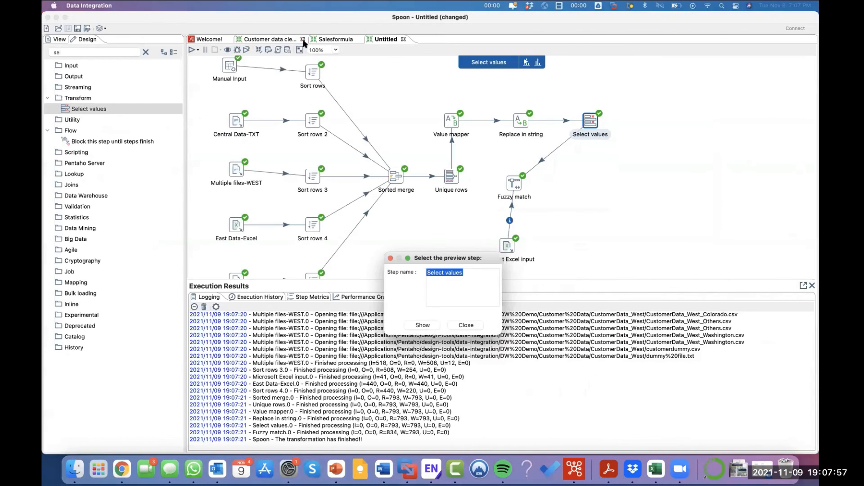
- Switch to the Salesformula transformation in Spoon, dismiss the preview step selection, and select the Calculator and Formula steps
click(316, 38)
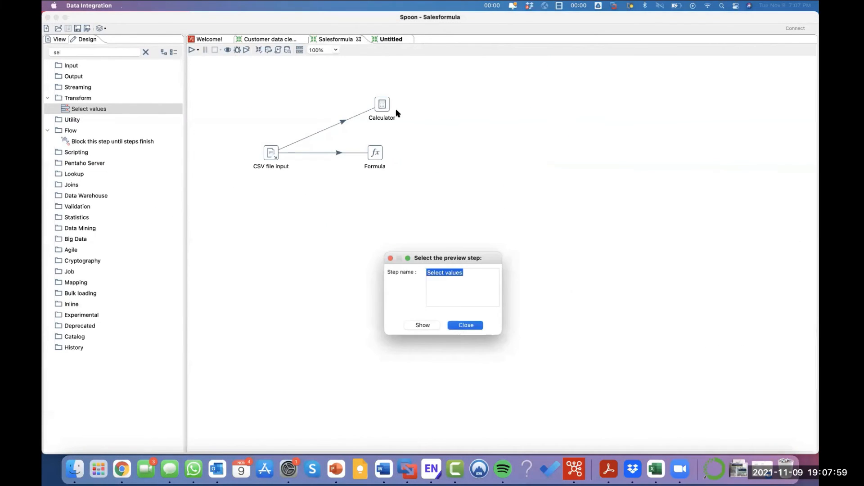
click(466, 325)
drag(416, 85, 366, 185)
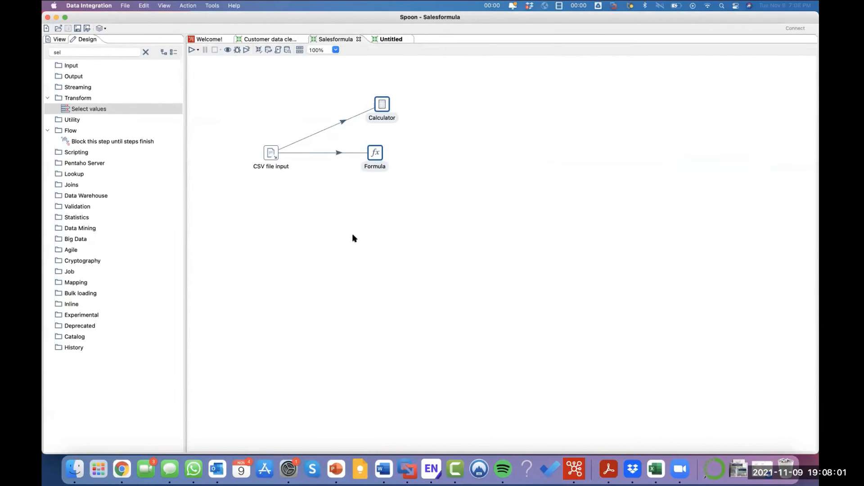
- Disable the hop from CSV file input to Calculator and cancel its hop settings dialog
right_click(375, 149)
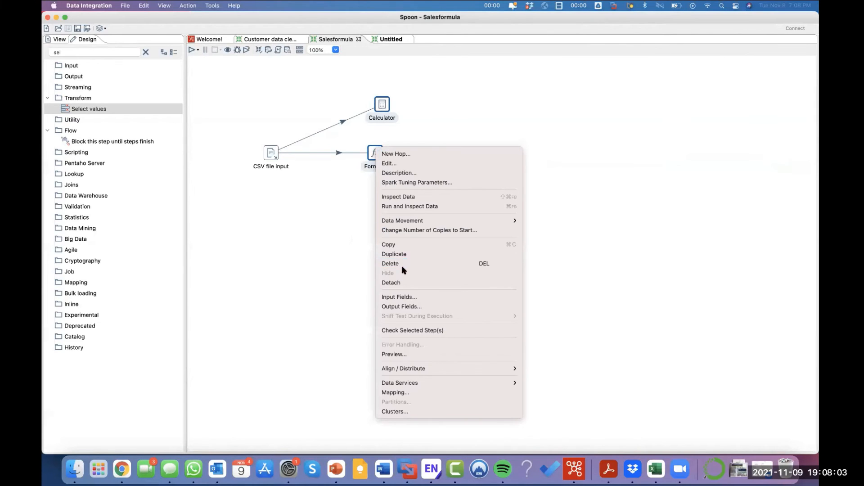
click(317, 171)
double_click(375, 108)
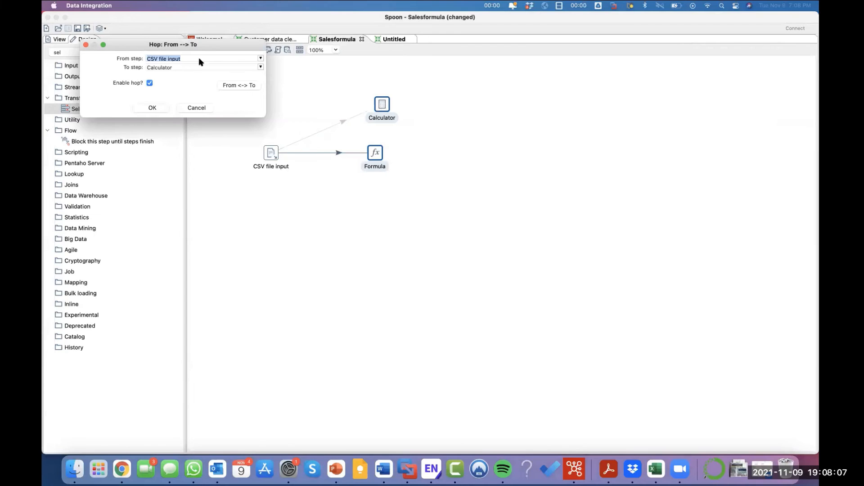
click(190, 109)
- Search the design steps for "calc" and "formul", and clear the search
click(85, 53)
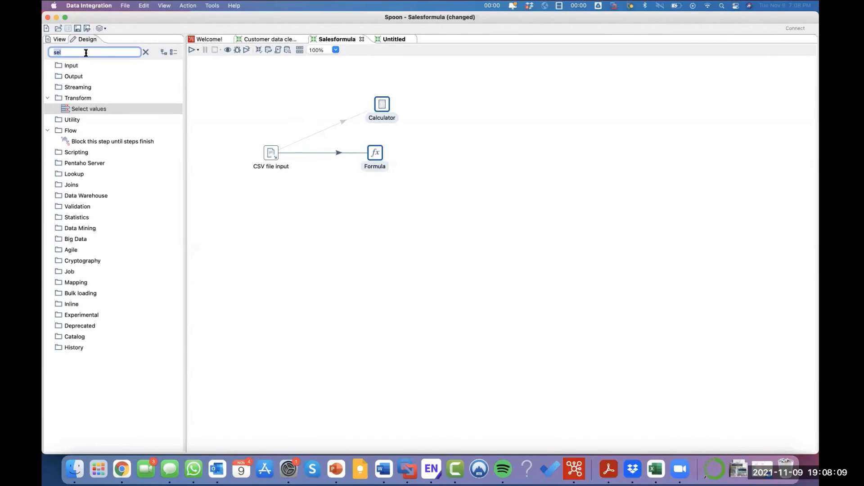
text(calc)
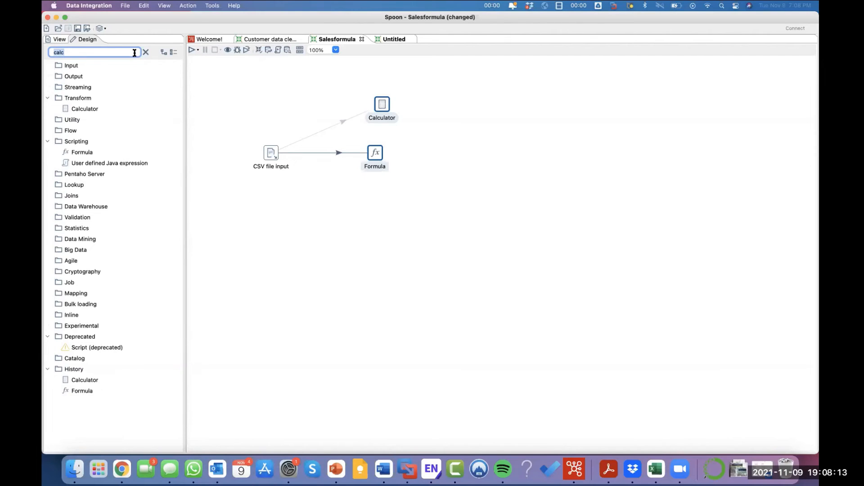
text(form)
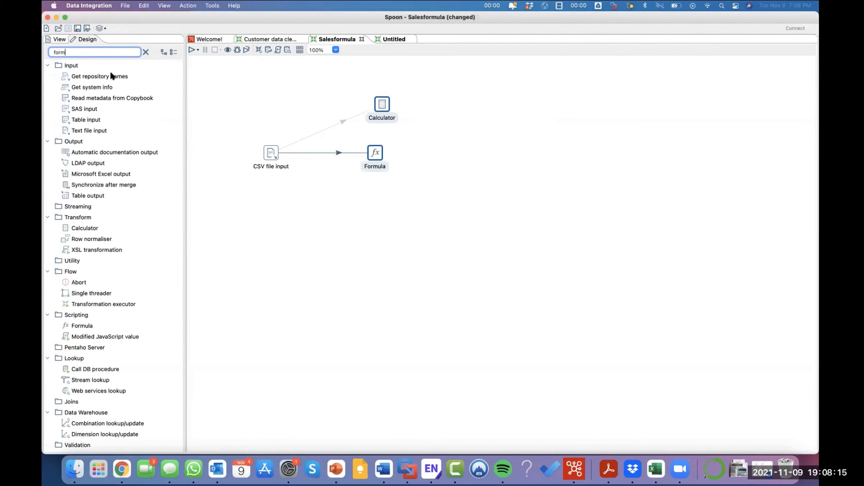
text(ul)
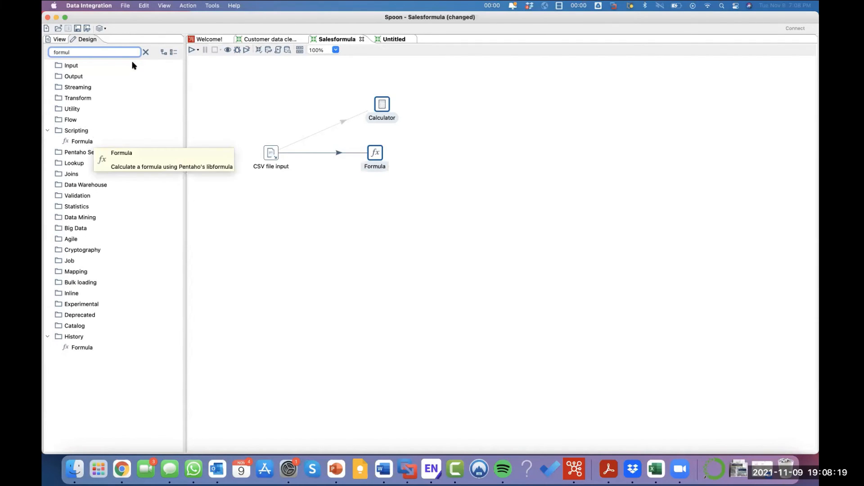
click(146, 52)
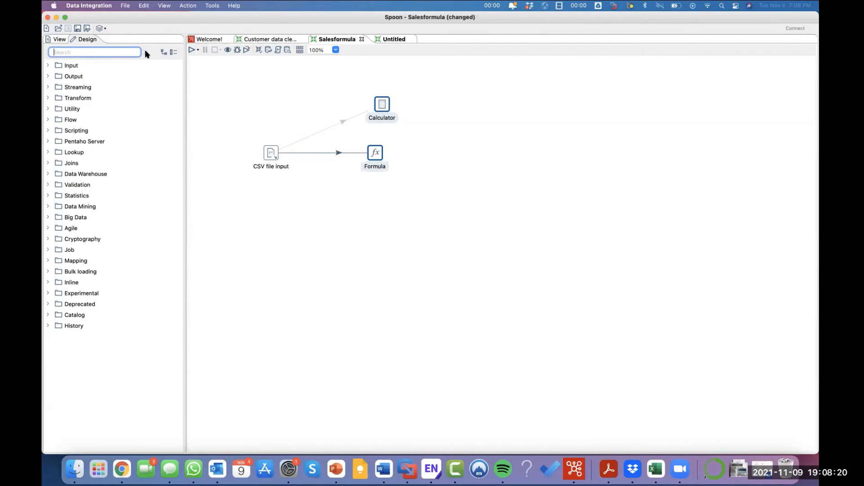
- Open the Calculator step and look through the calculation types available for the Revenue field
double_click(382, 106)
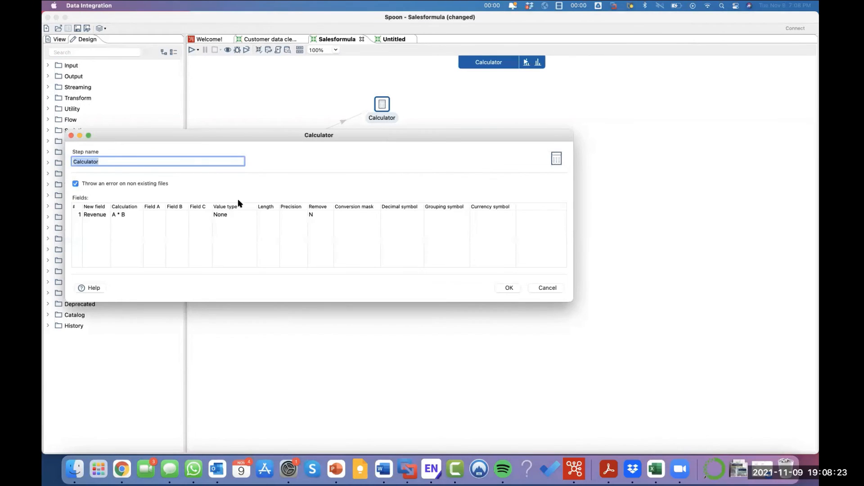
click(119, 216)
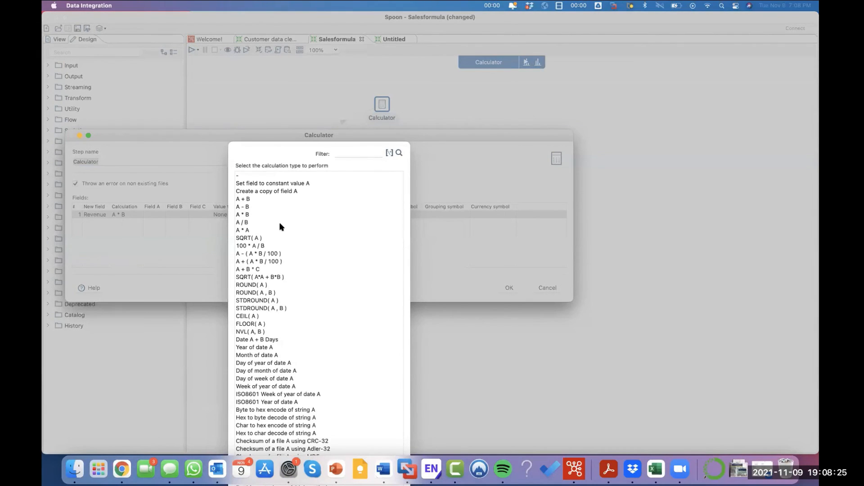
scroll(247, 346, down, 10)
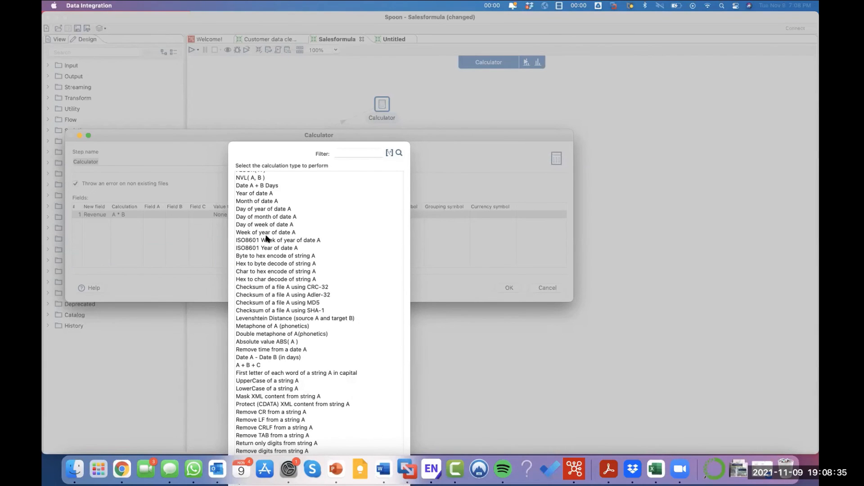
scroll(270, 230, up, 3)
scroll(269, 226, up, 2)
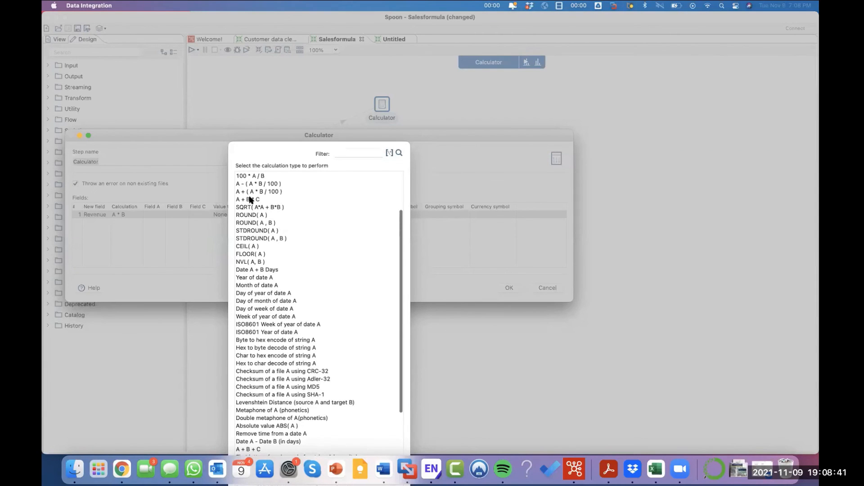
scroll(251, 200, up, 1)
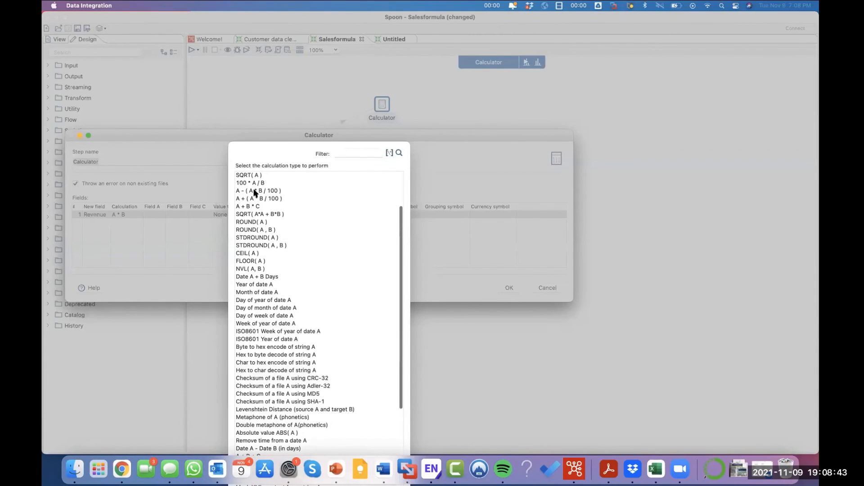
scroll(257, 193, up, 2)
scroll(259, 179, up, 2)
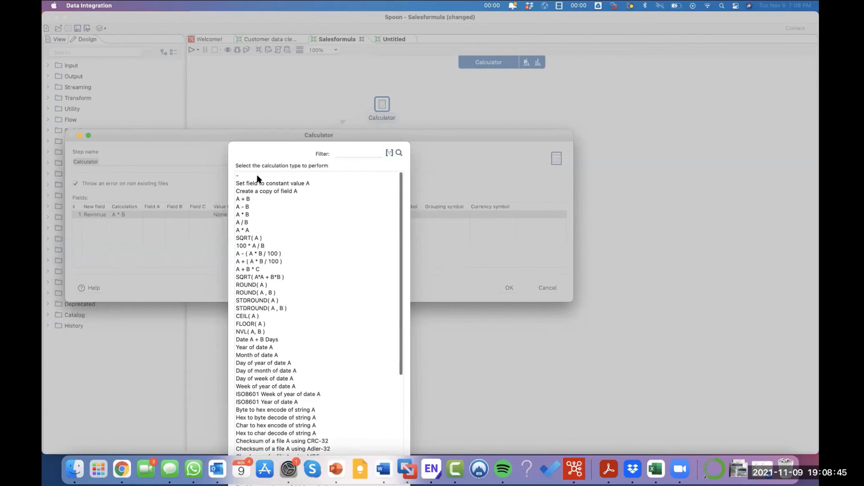
- Try the A + B calculation with Revenue as Field A in the Calculator step, and cancel the settings
click(246, 200)
double_click(246, 200)
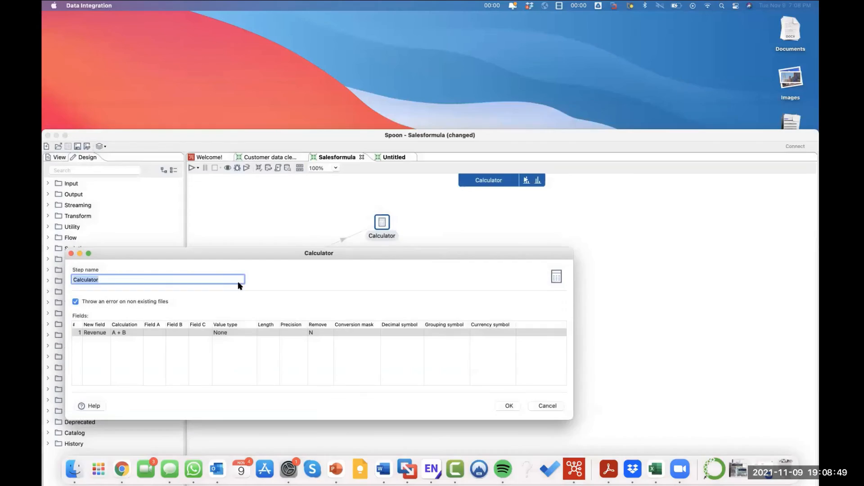
click(153, 333)
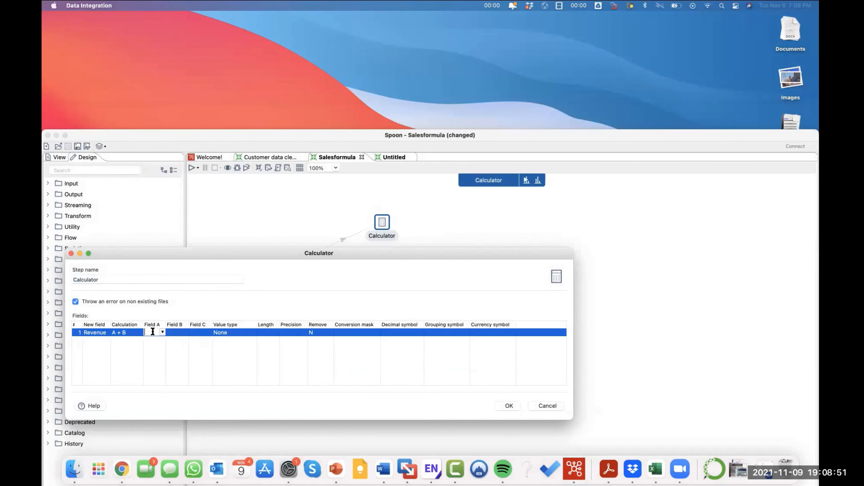
click(163, 332)
click(157, 341)
click(184, 333)
click(205, 333)
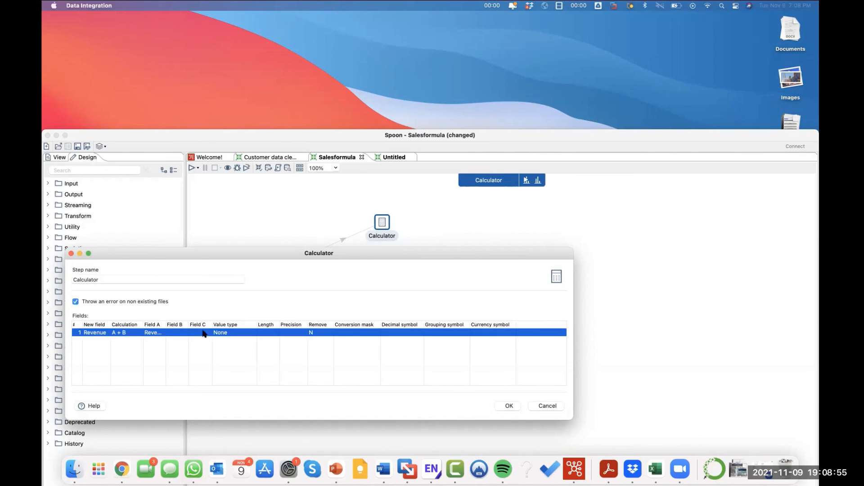
click(93, 333)
click(548, 406)
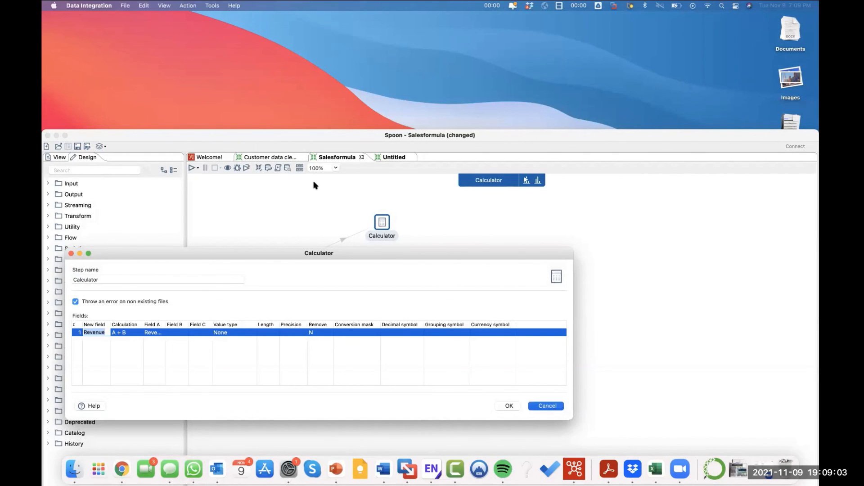
- Open the Formula step and bring up the Revenue field's expression in the formula editor
double_click(374, 272)
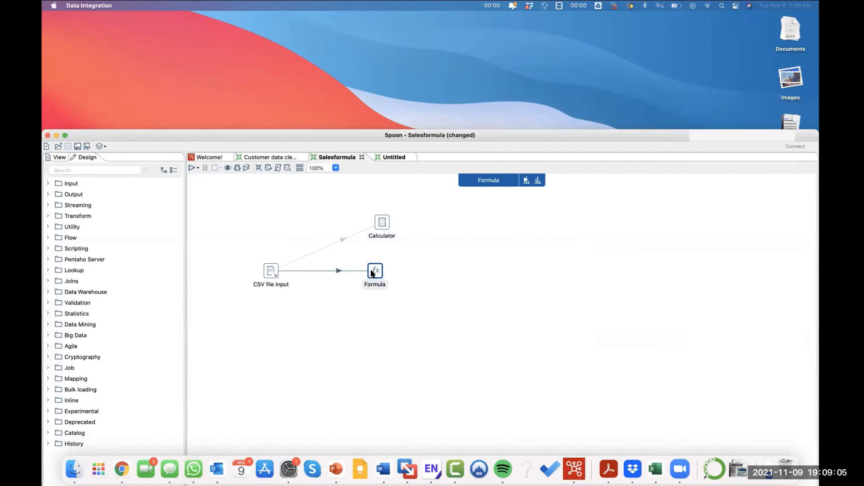
click(210, 197)
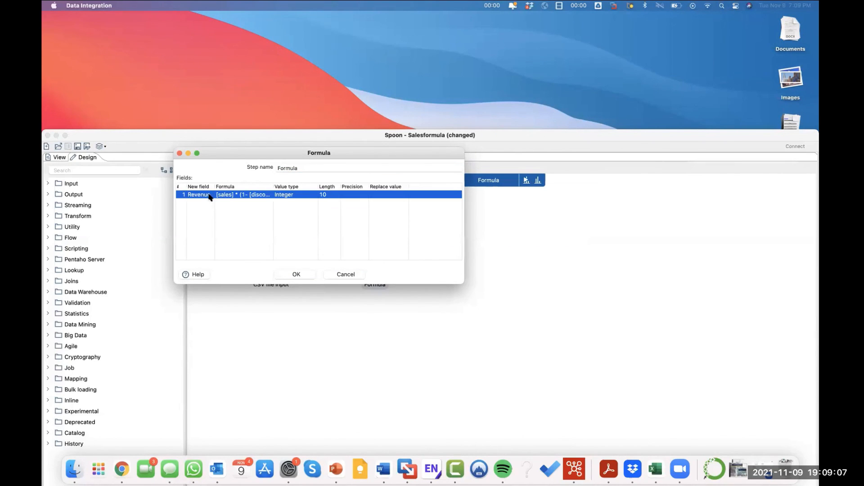
click(209, 195)
click(234, 196)
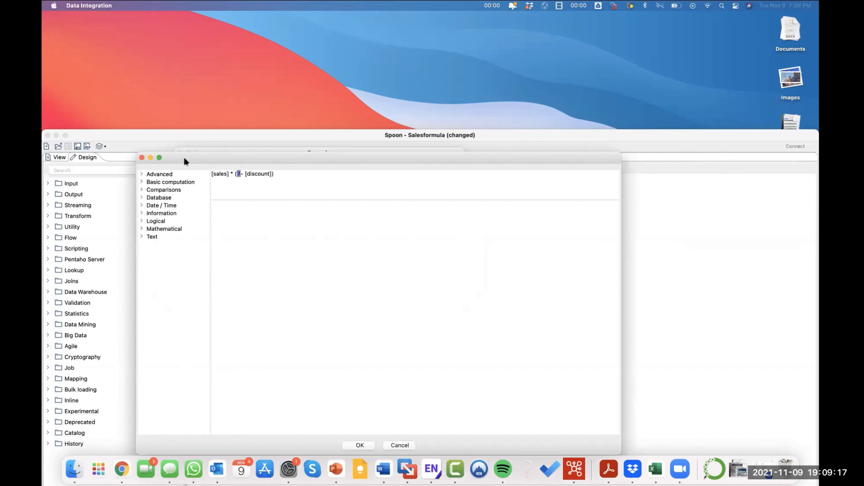
drag(185, 160, 244, 114)
- Expand the formula function categories Advanced, Basic computation, Comparisons, Database, Date / Time, Information and Logical to view their functions
click(201, 130)
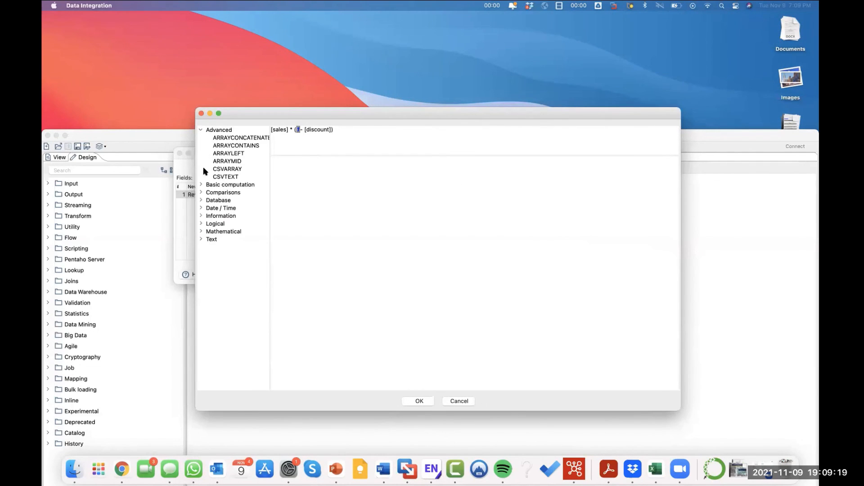
click(201, 185)
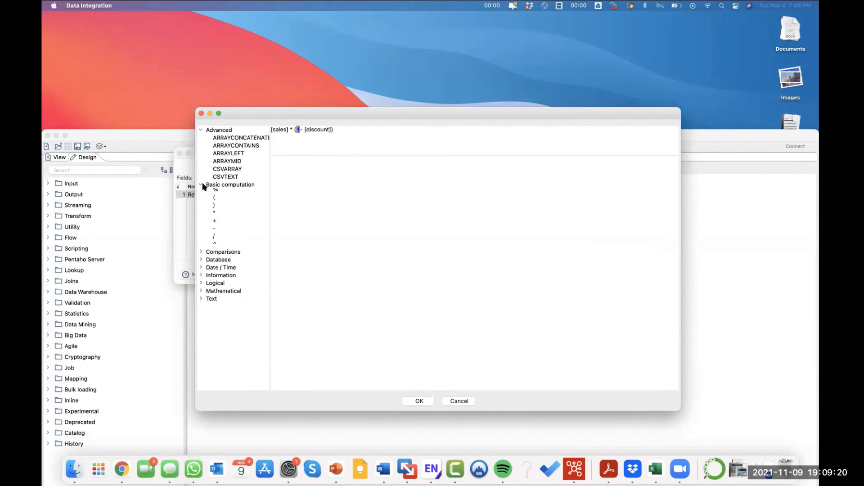
click(201, 255)
click(202, 310)
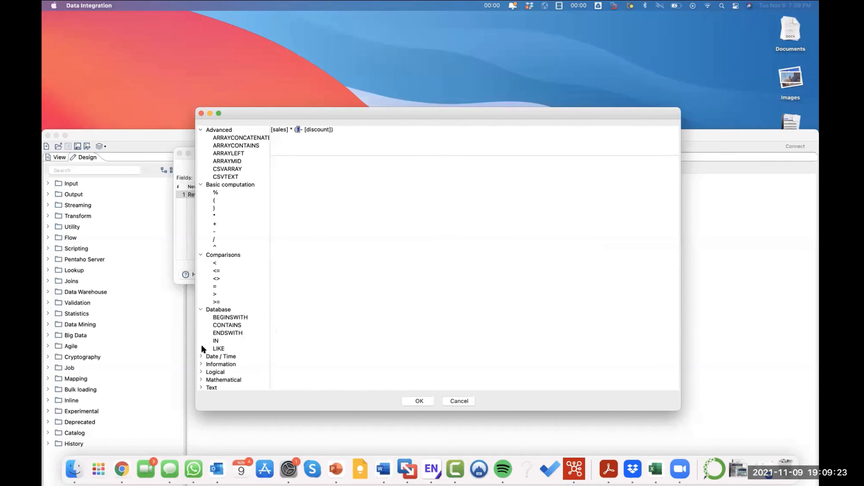
click(204, 358)
click(201, 357)
scroll(202, 355, down, 3)
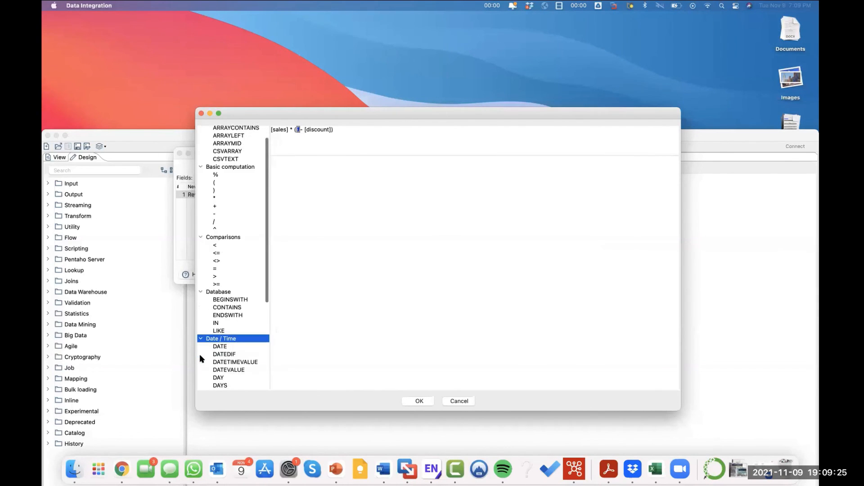
scroll(211, 346, down, 5)
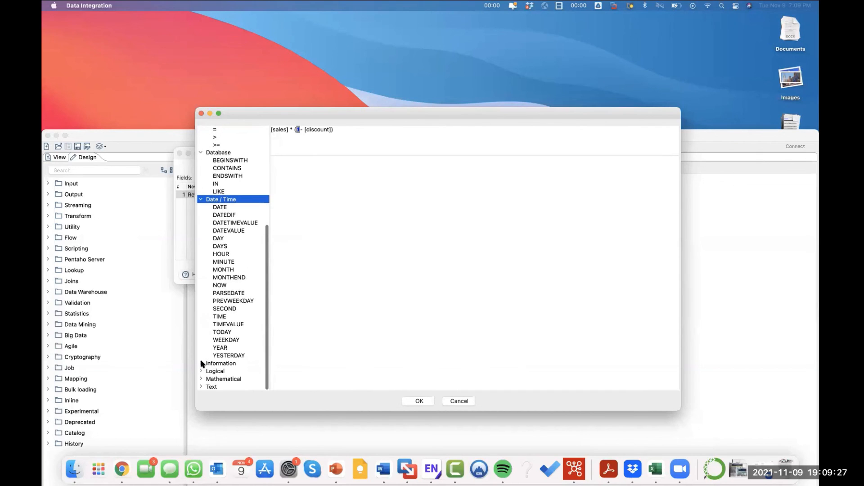
click(200, 360)
scroll(201, 363, down, 3)
scroll(201, 359, down, 3)
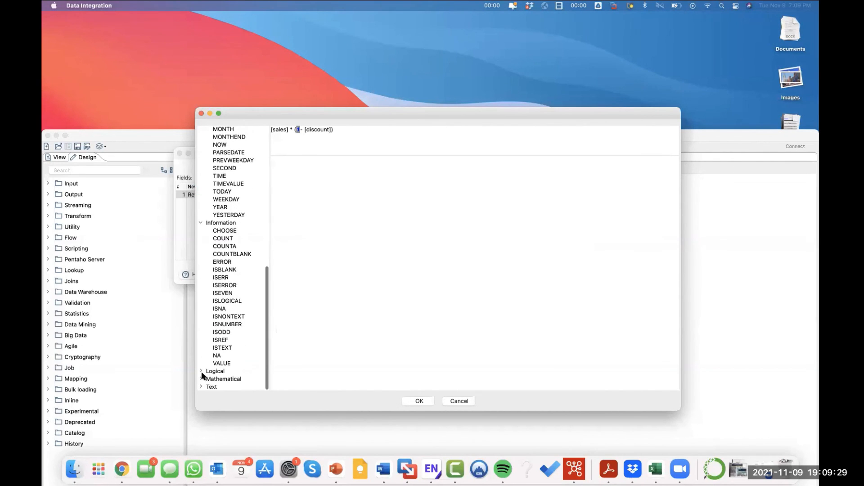
click(201, 371)
scroll(202, 370, down, 3)
- Read the help of Information, Date / Time and Database functions, including COUNTA, ISNUMBER, ISREF, MONTH and CONTAINS
click(228, 199)
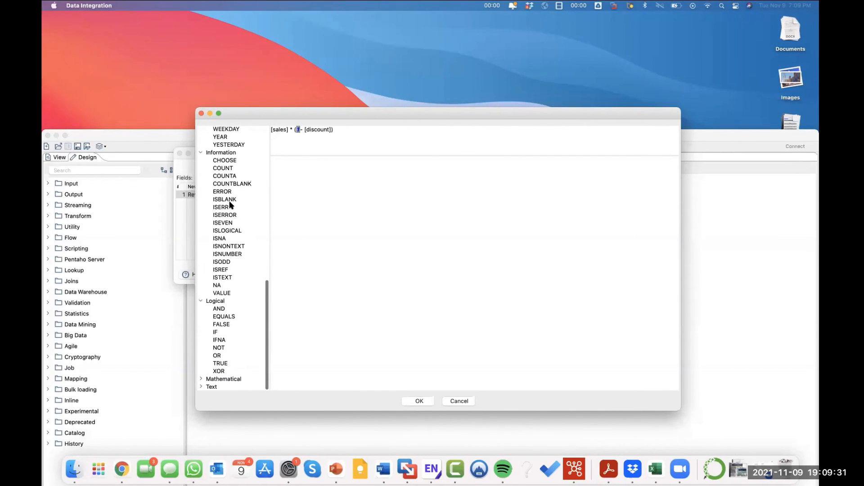
click(219, 247)
click(223, 192)
click(224, 176)
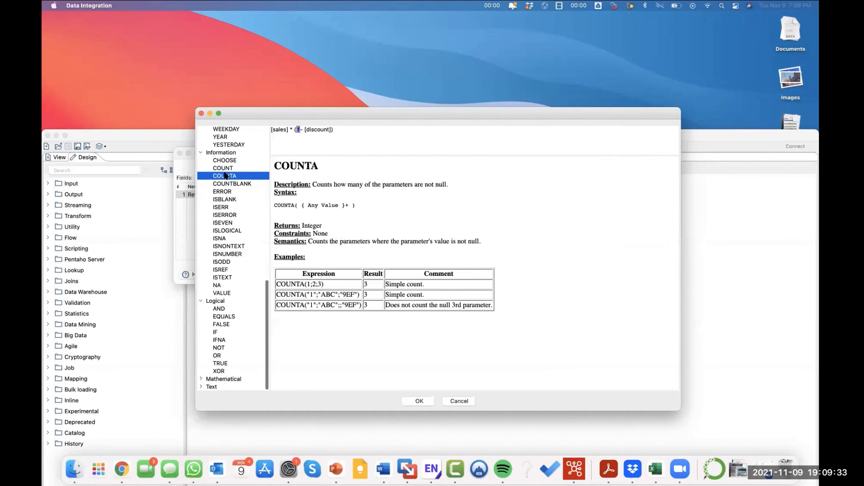
click(223, 215)
click(227, 239)
click(227, 255)
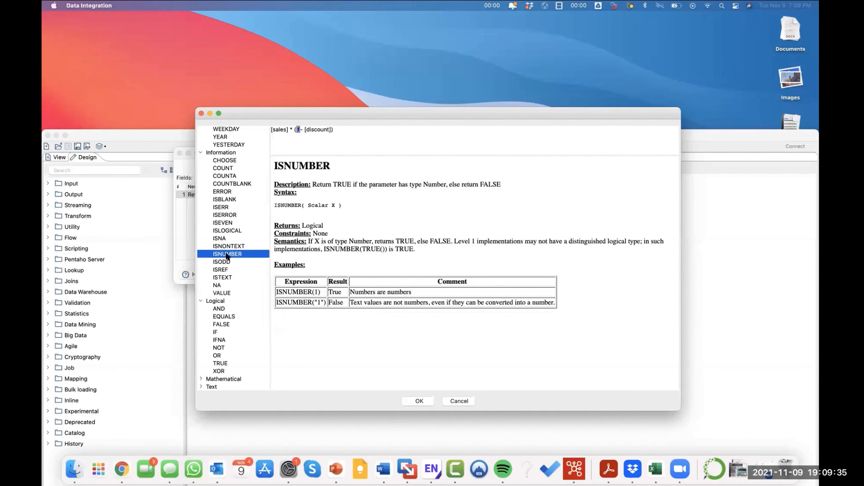
click(228, 270)
scroll(227, 222, up, 5)
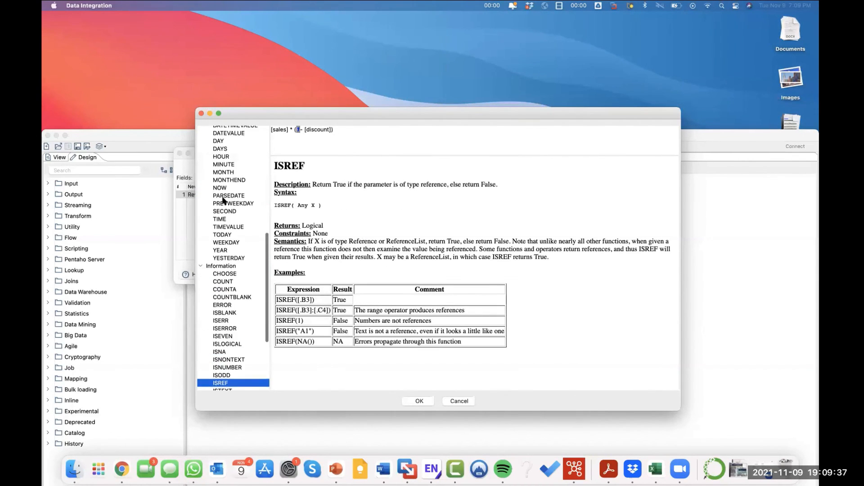
click(226, 199)
click(225, 188)
click(226, 173)
scroll(228, 202, up, 6)
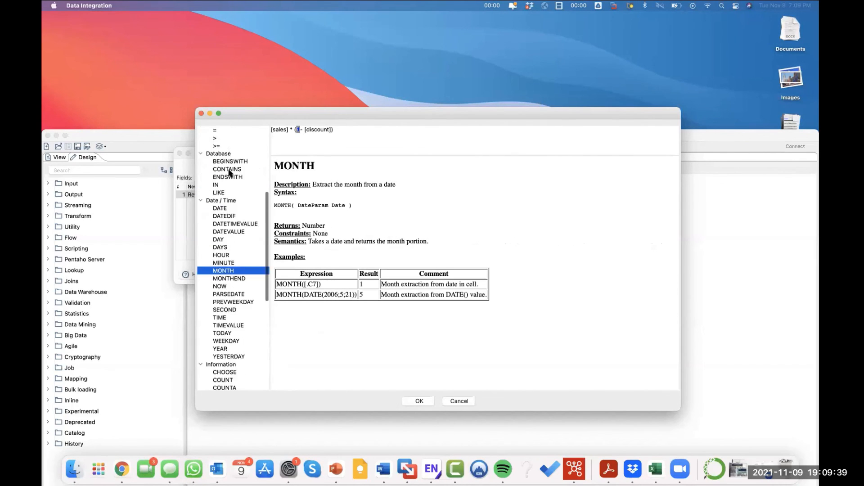
click(234, 197)
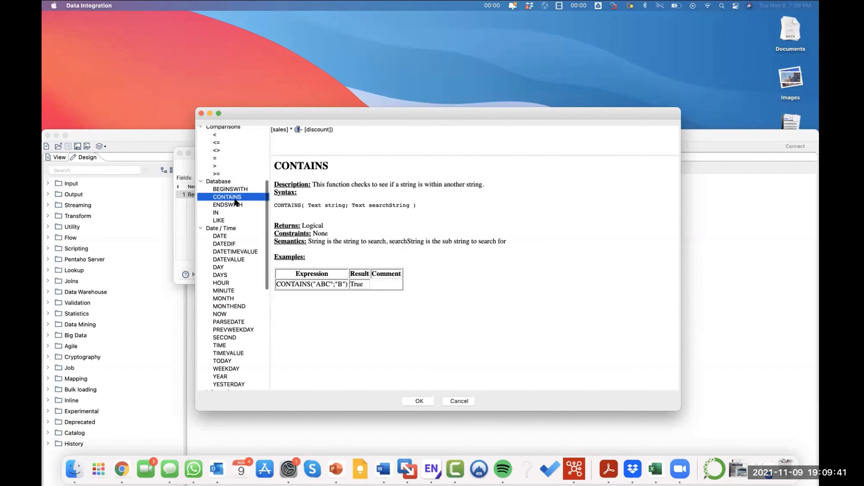
scroll(232, 188, up, 6)
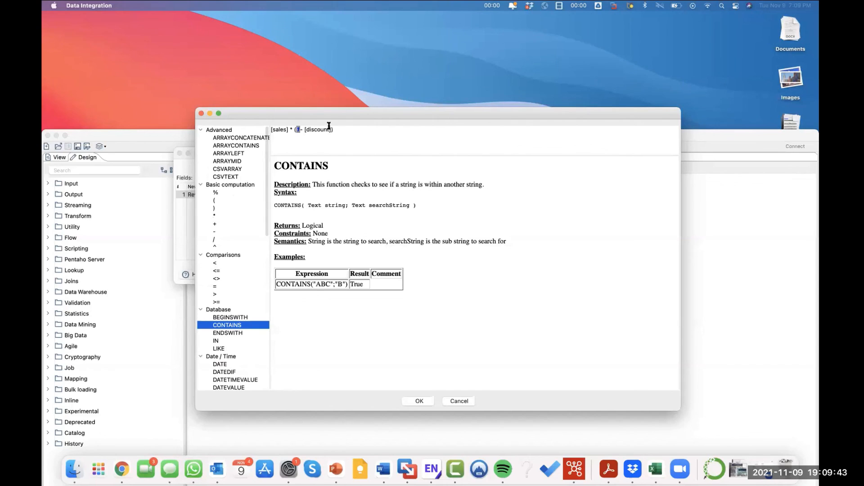
- Test the syntax check by removing the opening bracket before sales in the formula, and restore the bracket
click(278, 137)
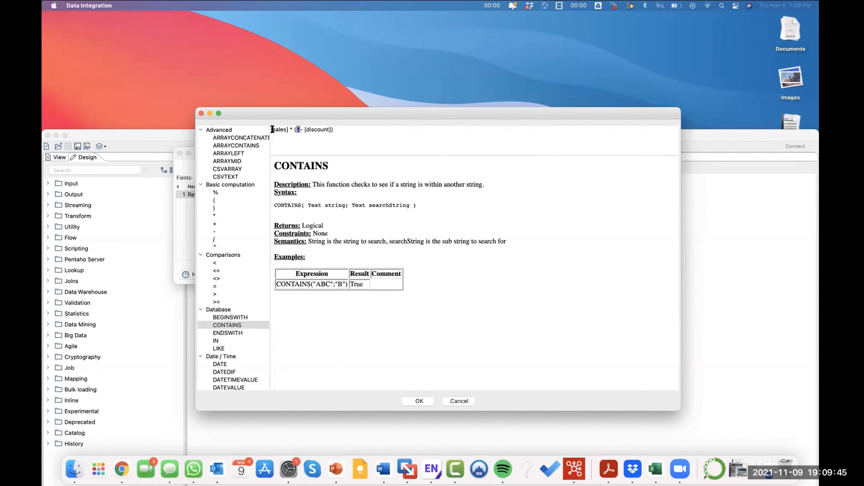
drag(273, 129, 287, 129)
click(273, 129)
drag(274, 130, 284, 130)
click(289, 133)
click(273, 129)
key(BackSpace)
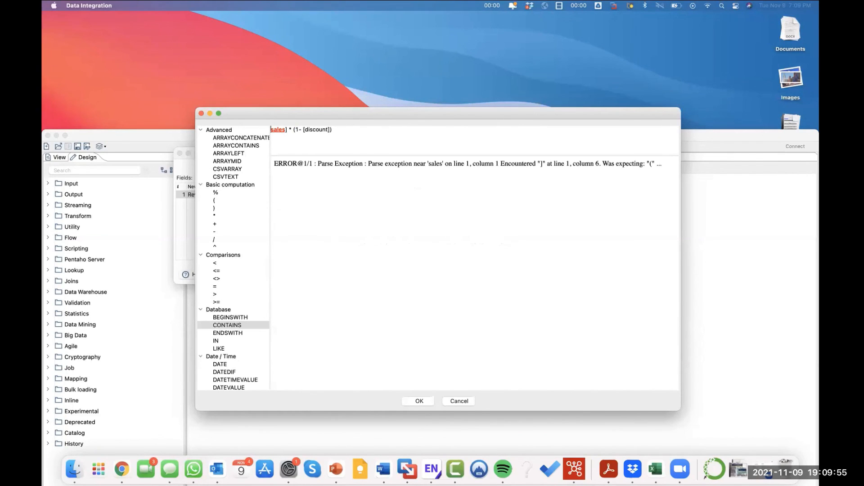
drag(287, 161, 529, 183)
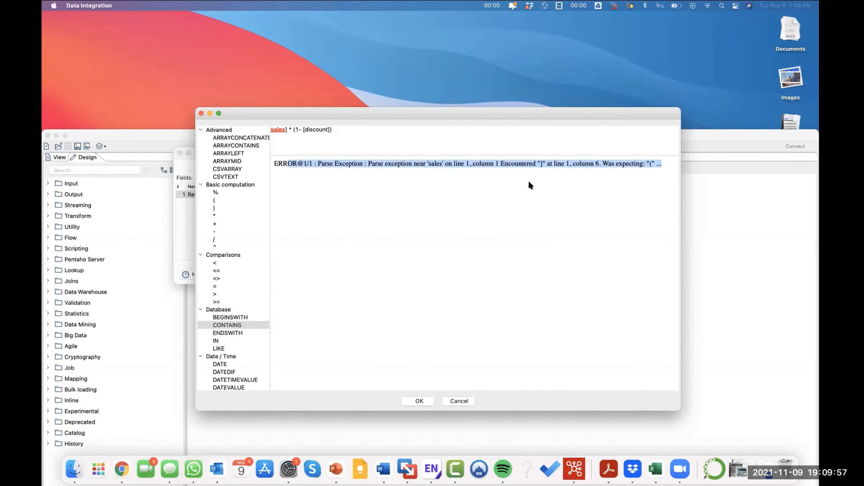
click(272, 130)
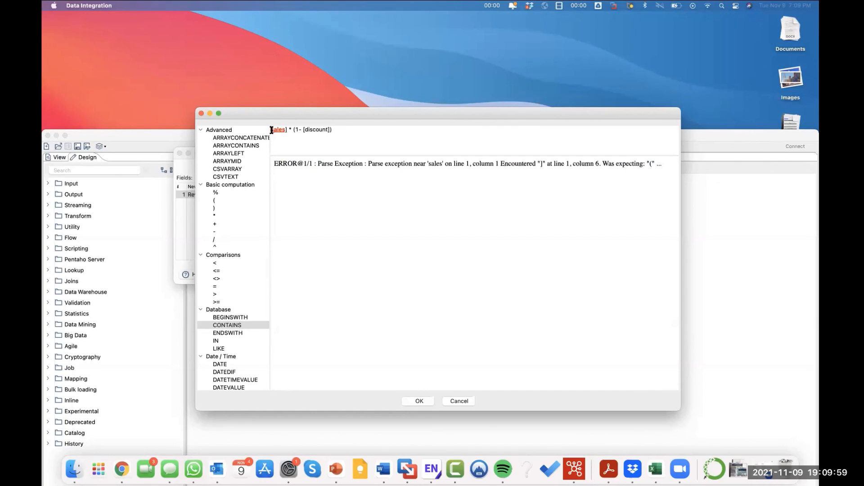
text([)
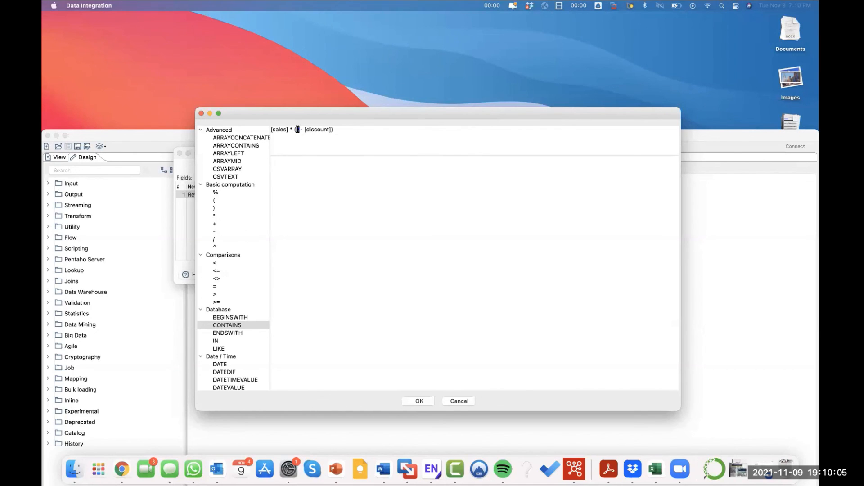
- Accept the Revenue formula [sales] * (1- [discount]) and confirm the Formula step's settings
drag(327, 112, 280, 71)
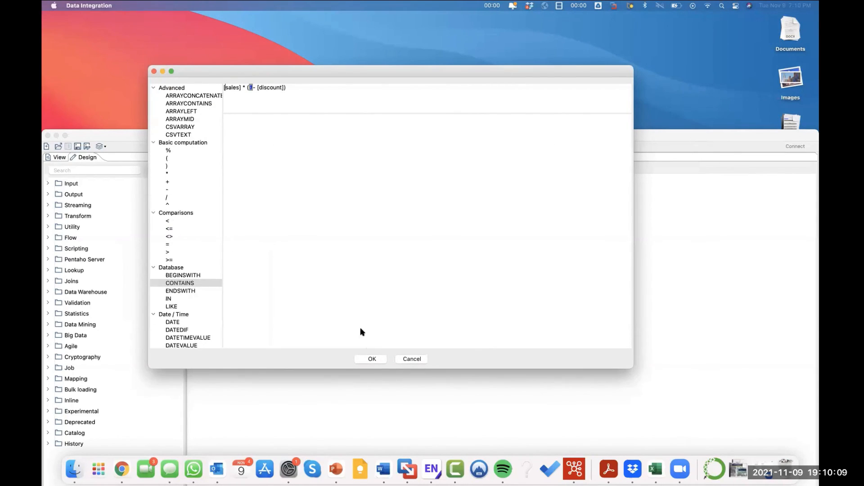
click(366, 358)
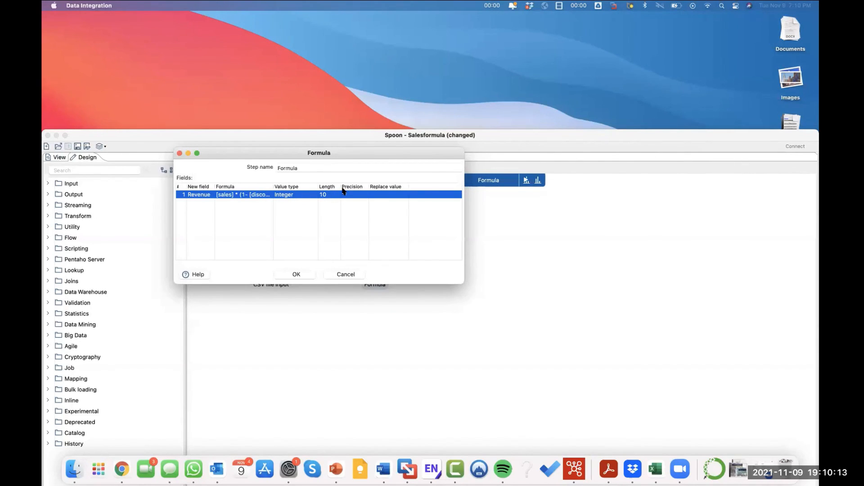
key(Return)
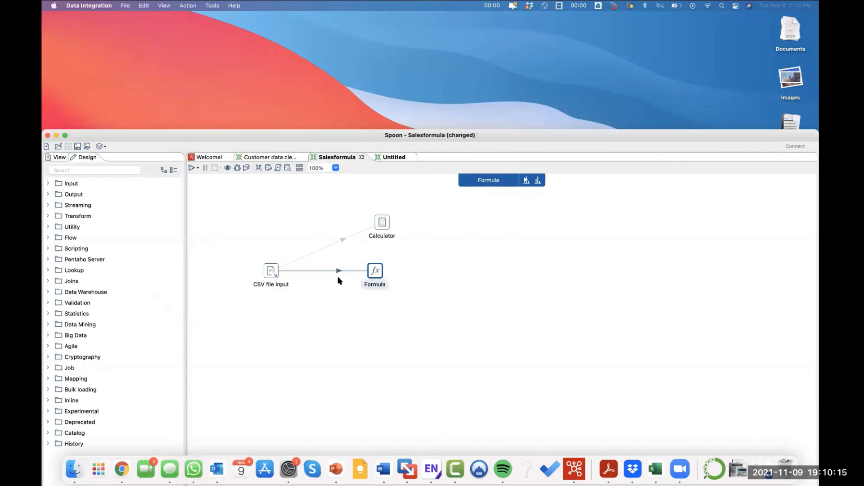
- Delete the Calculator step from the Salesformula transformation, leaving the CSV file input connected to the Formula step
right_click(388, 225)
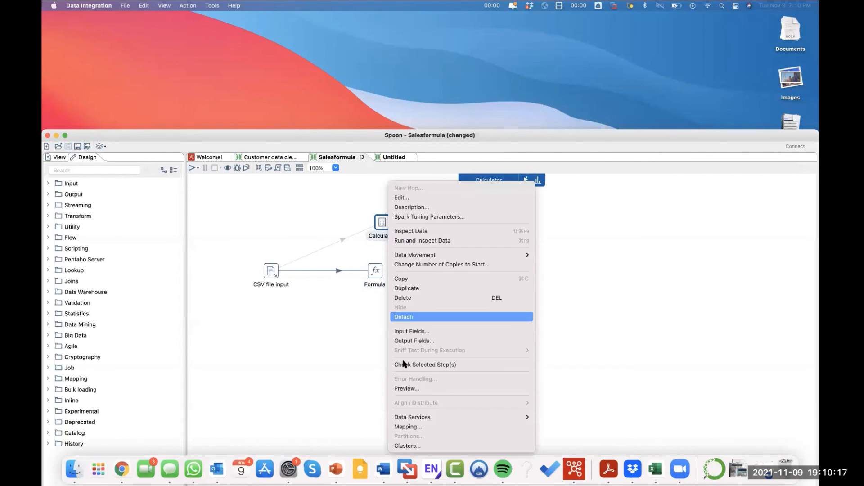
click(354, 307)
right_click(381, 220)
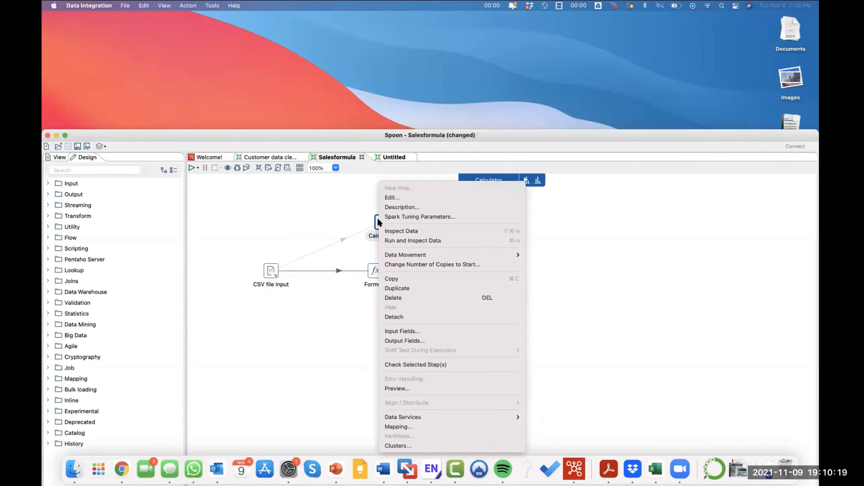
click(395, 297)
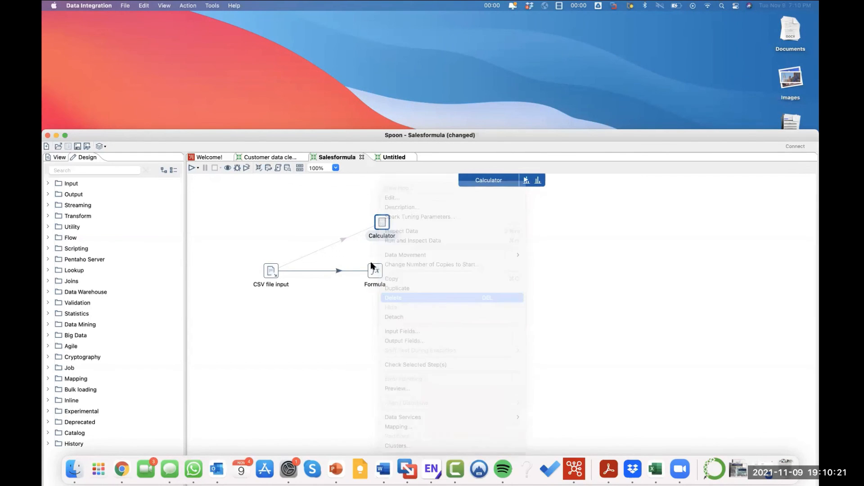
- Preview the first 1000 rows of the Formula step and examine the calculated Revenue column, starting with the first row
click(400, 389)
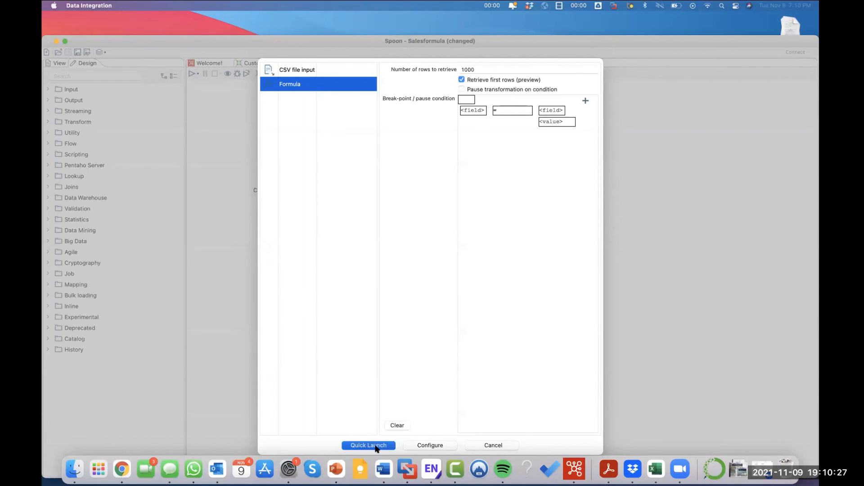
click(365, 445)
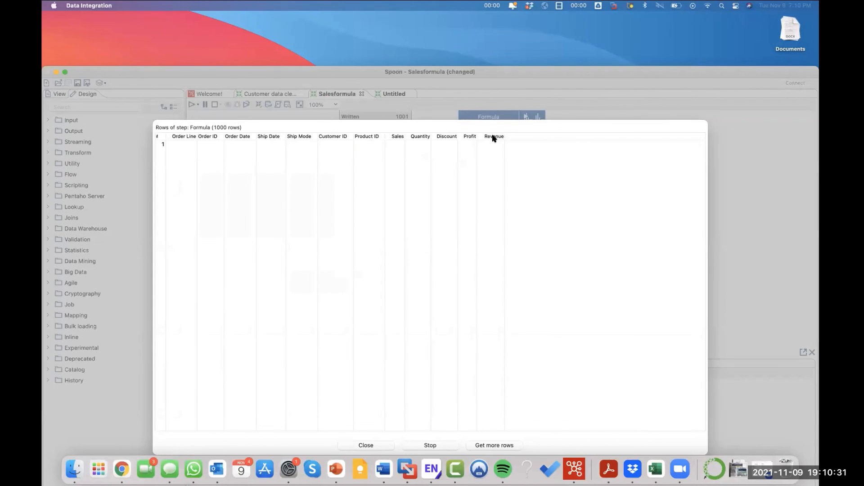
click(560, 143)
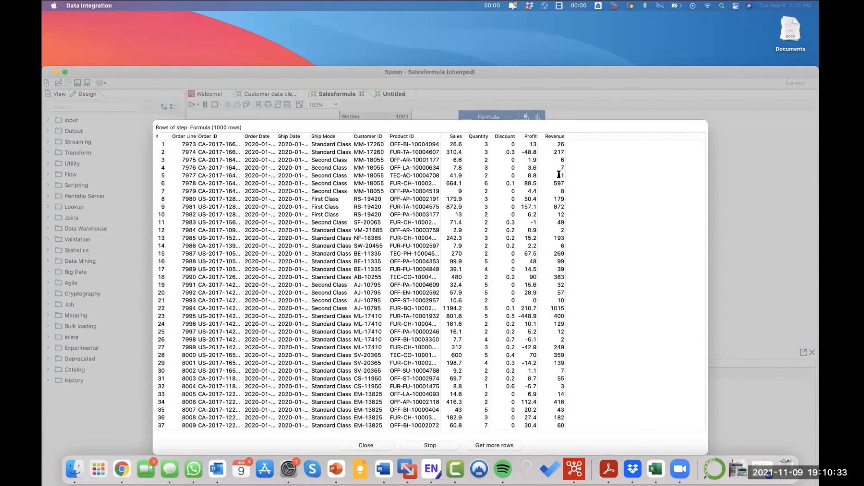
click(550, 145)
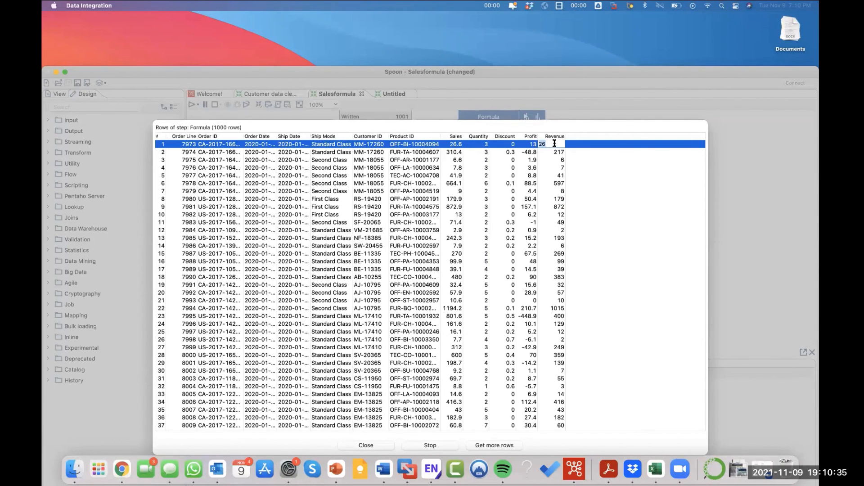